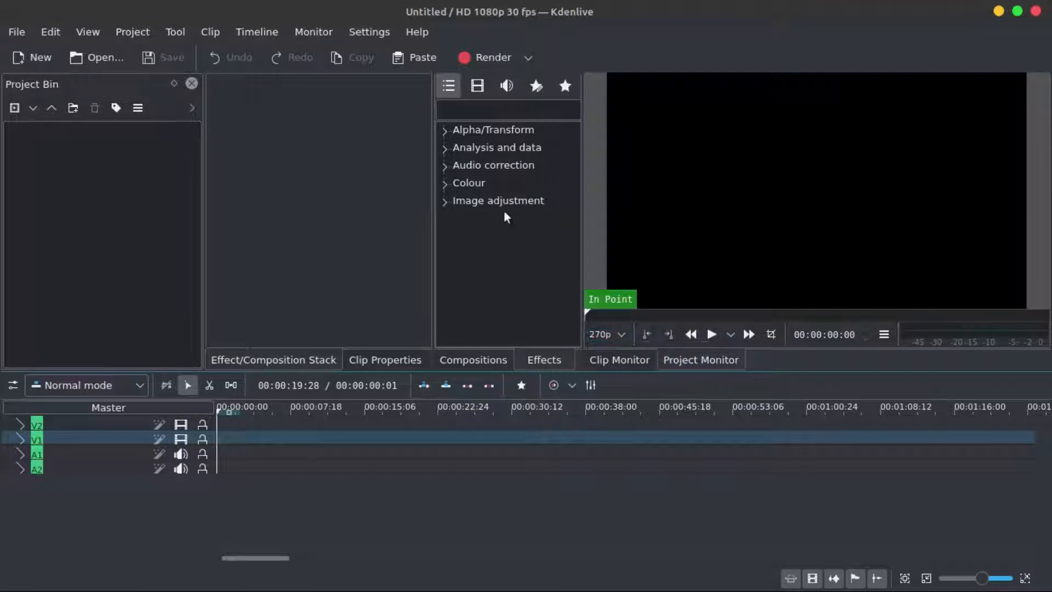
- Create a color clip in the project bin with a custom dark grey colour
left_click(496, 133)
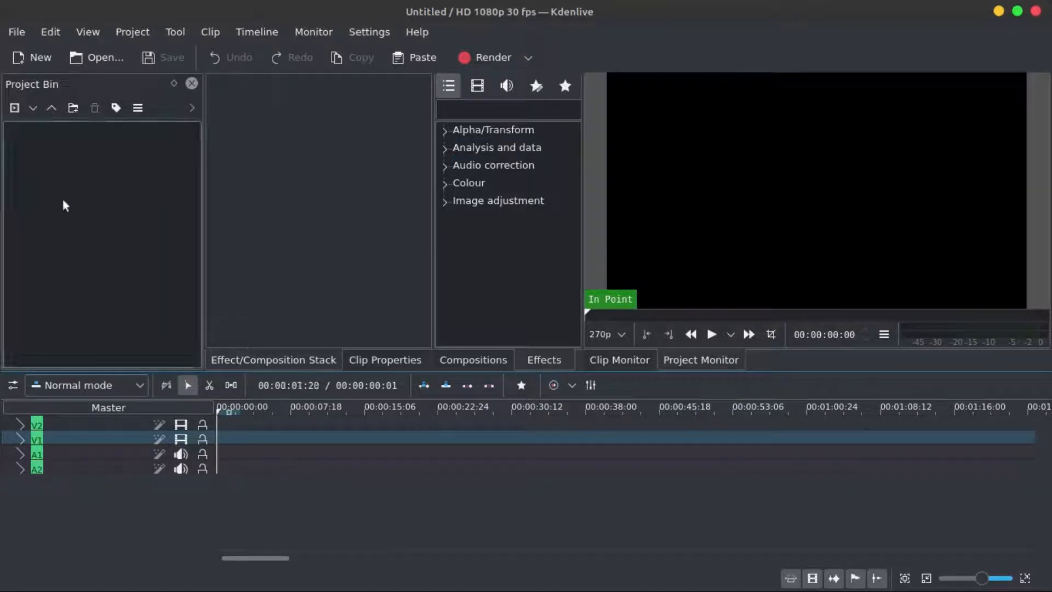
left_click(33, 108)
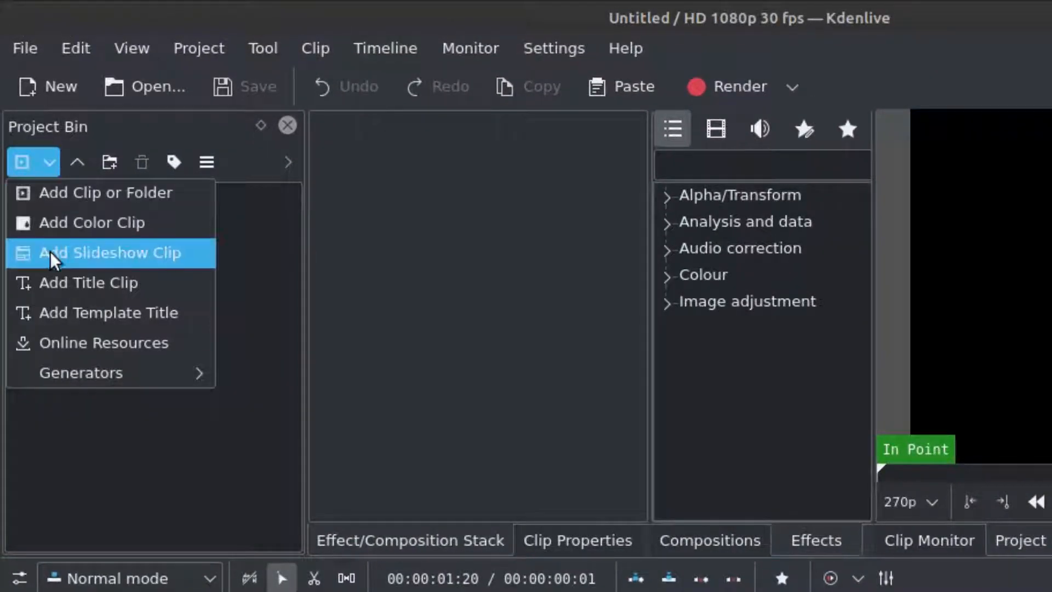
left_click(96, 227)
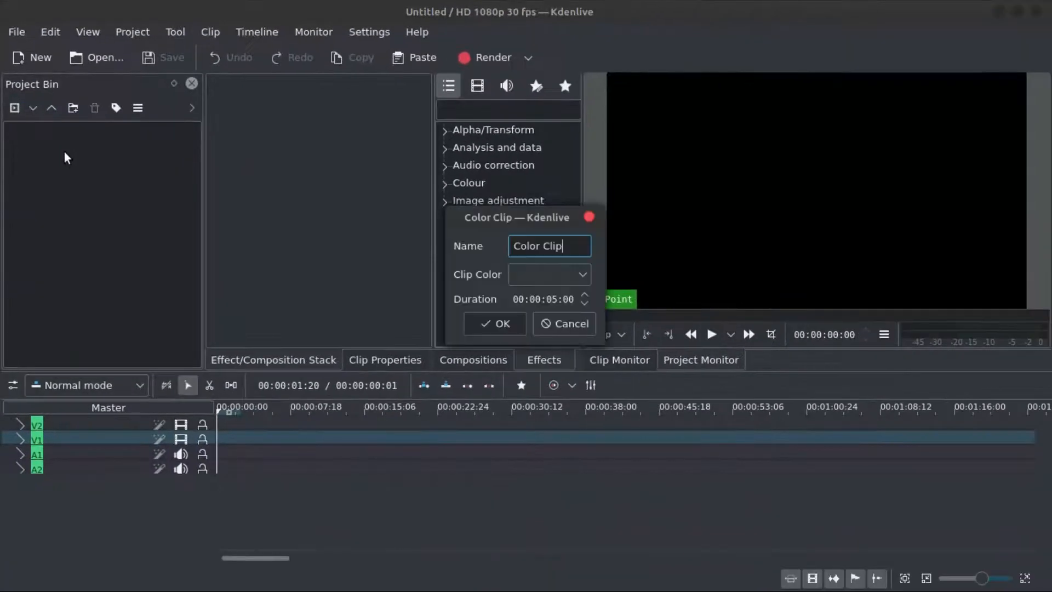
left_click_drag(510, 221, 501, 186)
left_click(542, 239)
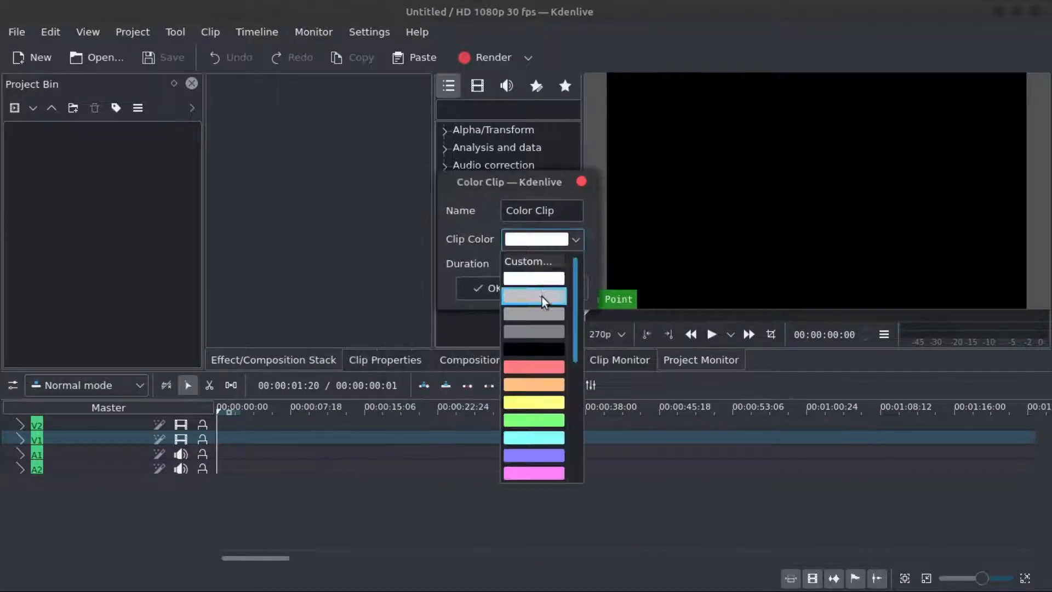
left_click(534, 262)
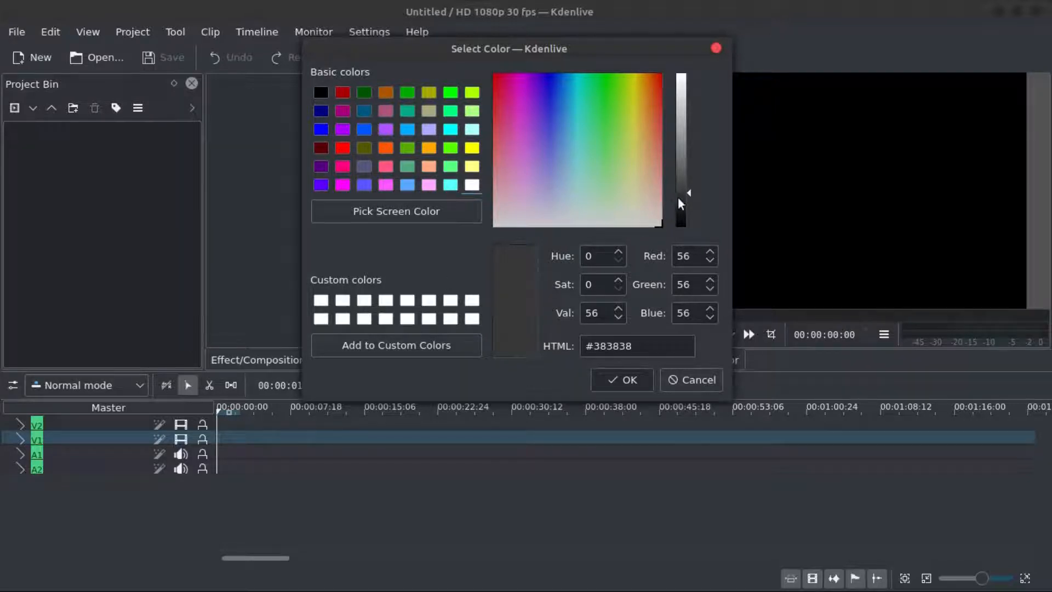
mouse_move(682, 195)
left_mouse_down()
mouse_move(685, 172)
mouse_move(672, 238)
mouse_move(671, 139)
mouse_move(683, 193)
left_mouse_up()
left_click(634, 382)
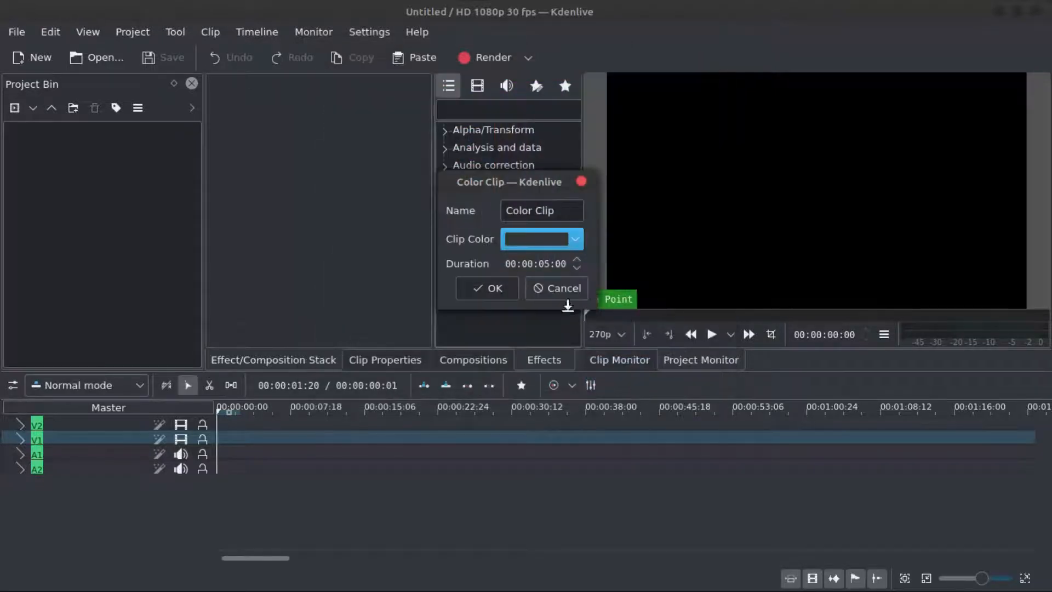
left_click(487, 289)
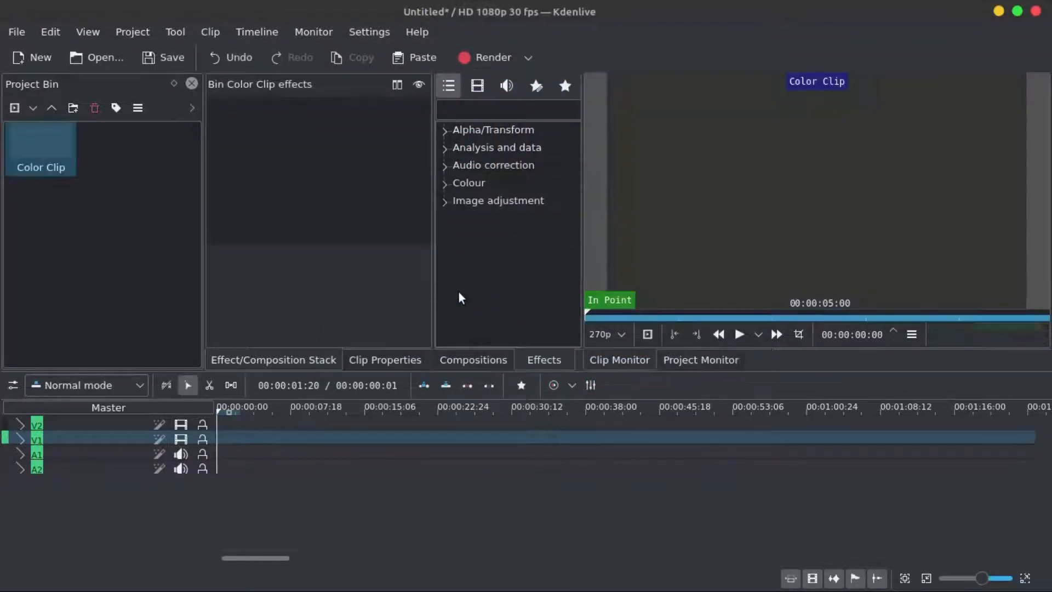
- Place the color clip on track V1 at the very start of the timeline
left_click(38, 145)
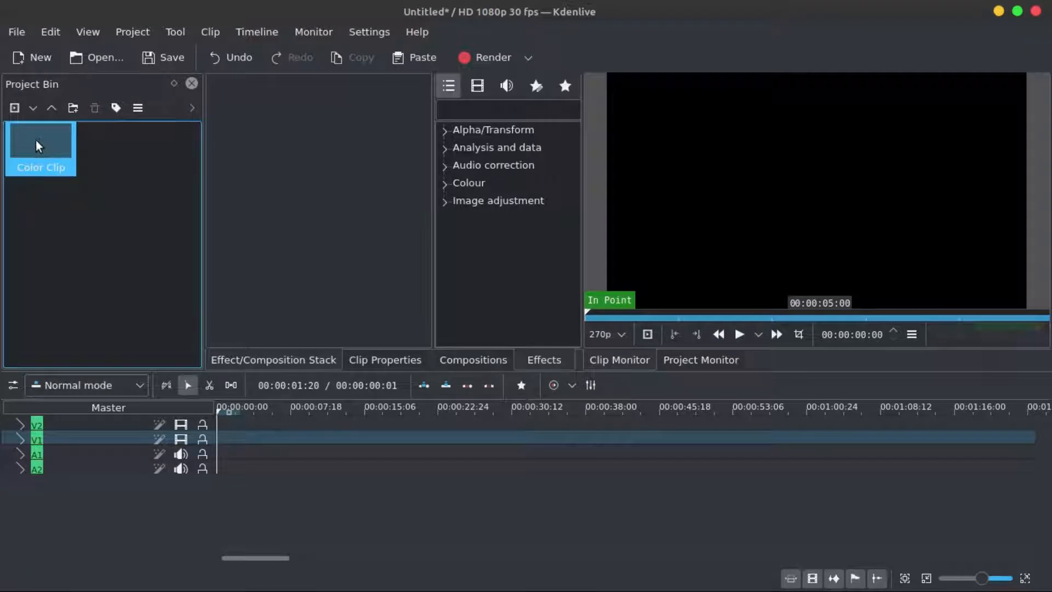
left_click_drag(38, 147, 264, 437)
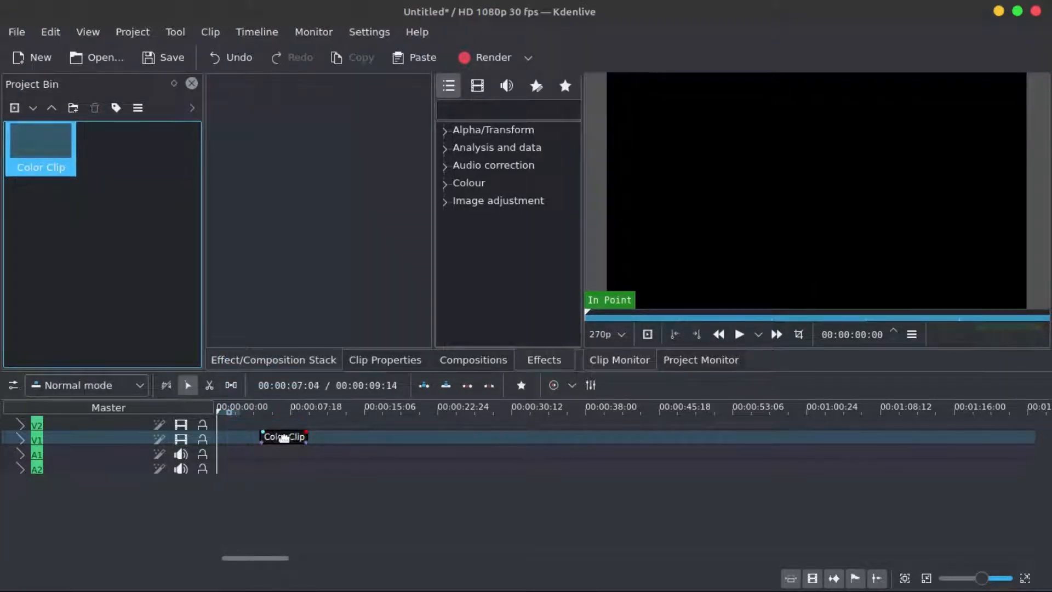
left_click_drag(186, 438, 185, 437)
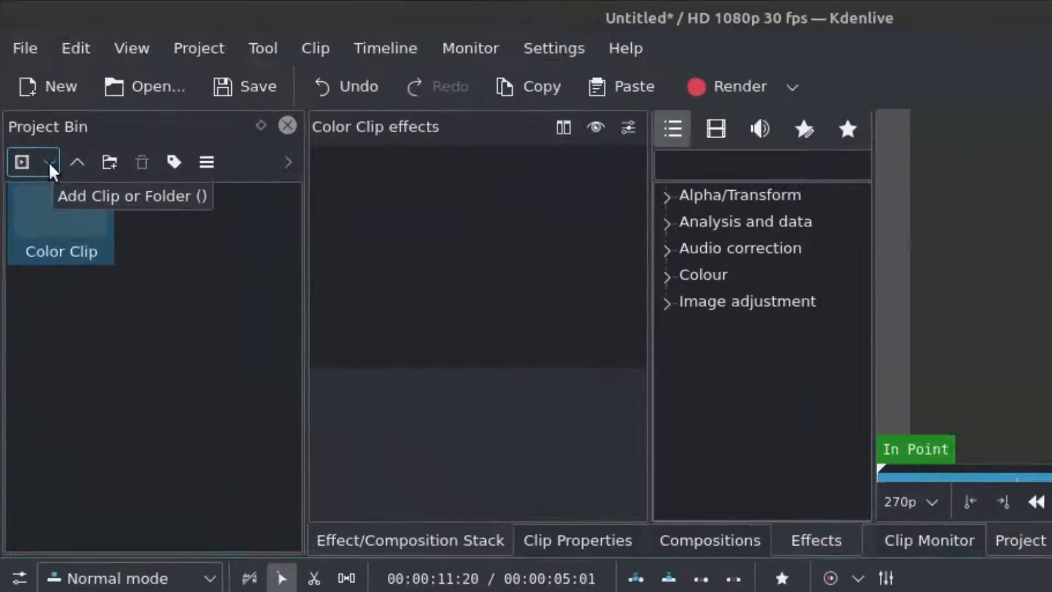
- Create a new title clip and add a text item containing the creator's name
left_click(32, 107)
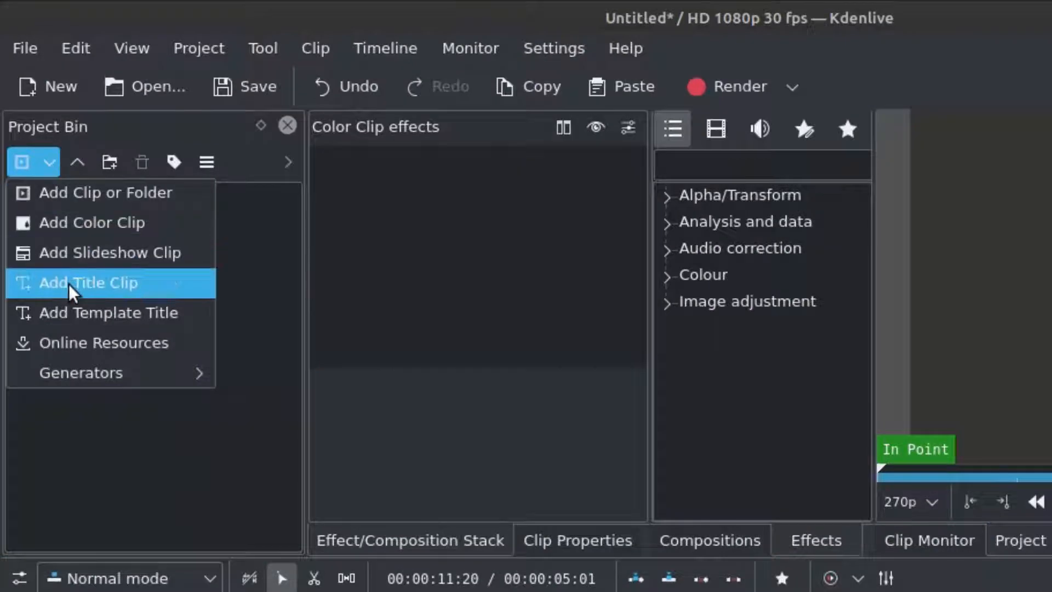
left_click(68, 282)
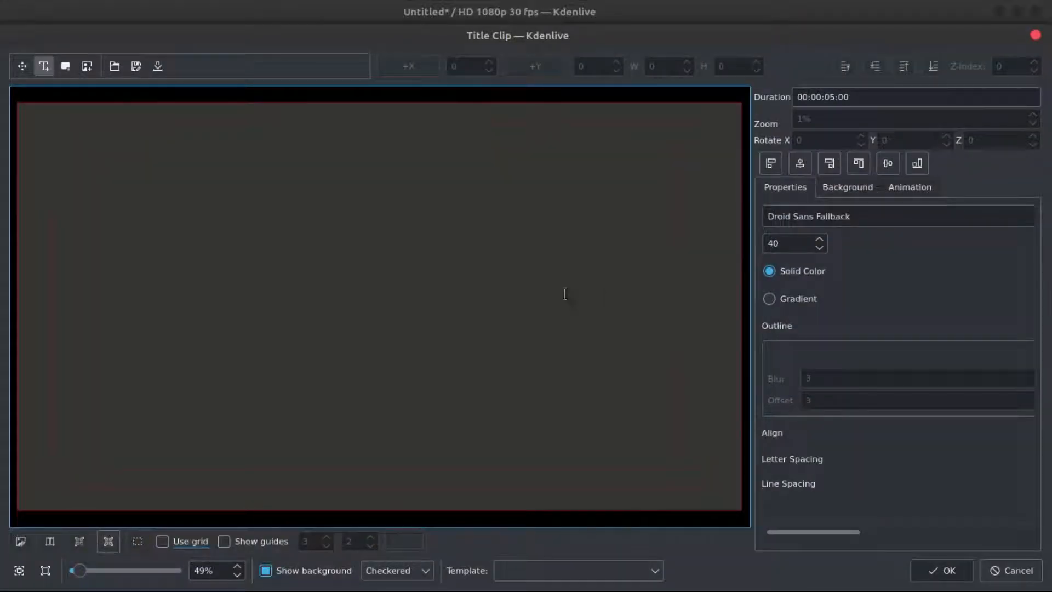
left_click(332, 304)
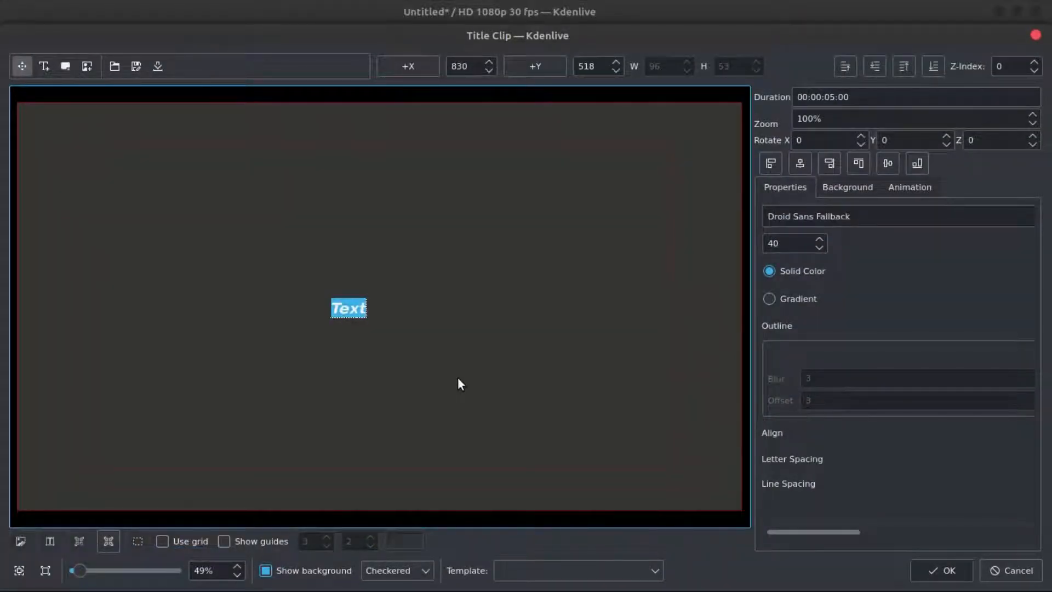
type("ABU Z")
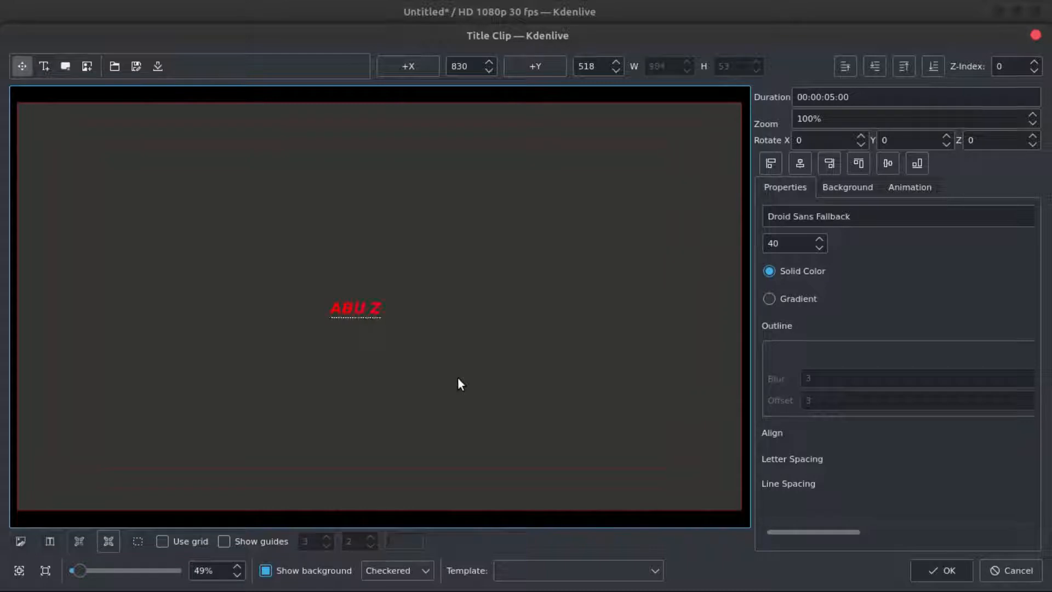
type("AID")
- Select all the title text and set its colour to white
key("ctrl+a")
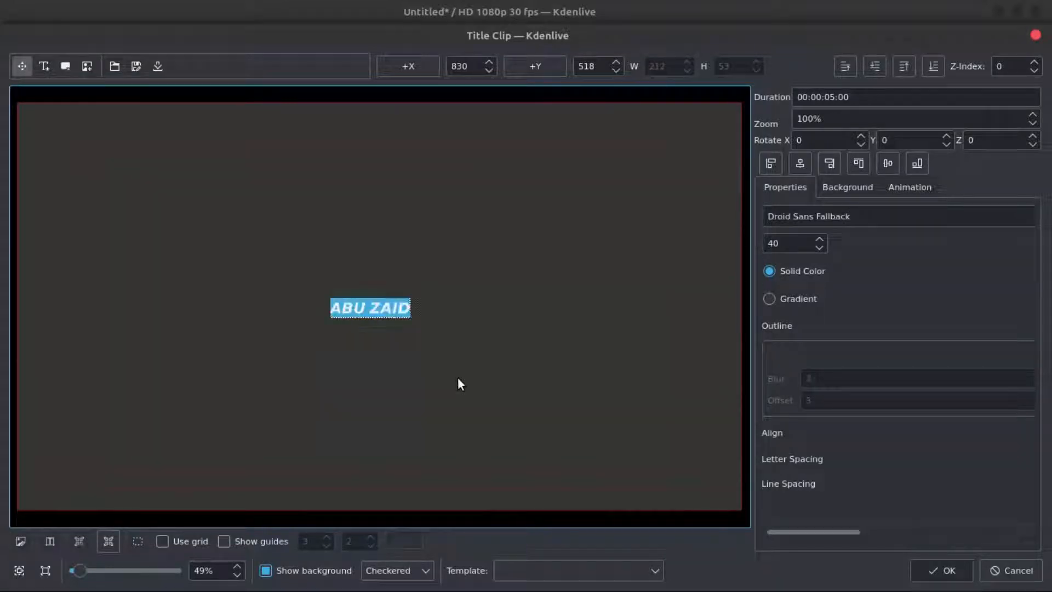
left_click_drag(814, 532, 996, 528)
left_click(931, 271)
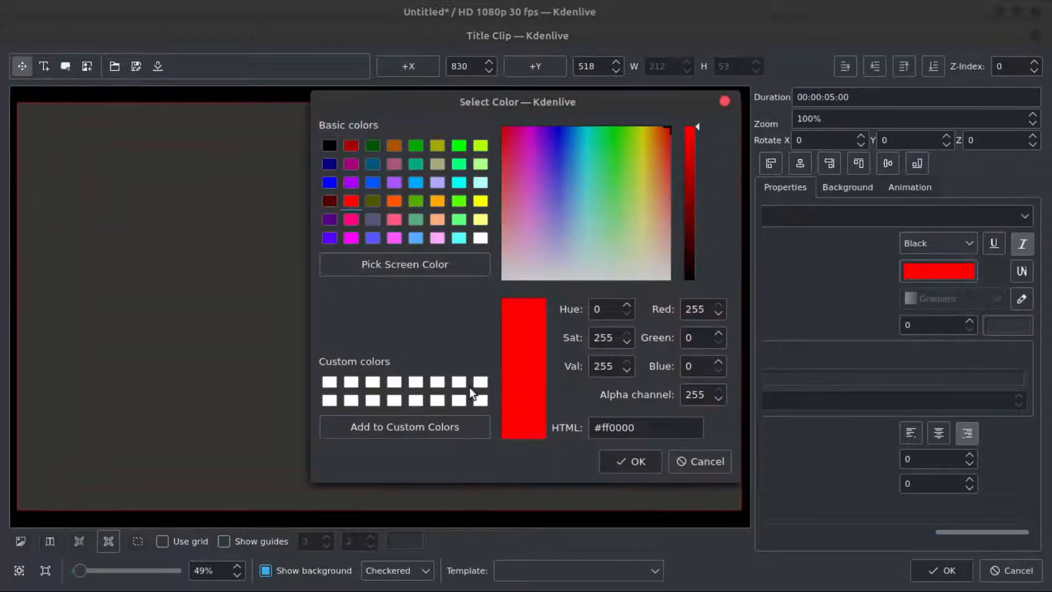
left_click(481, 400)
left_click(625, 462)
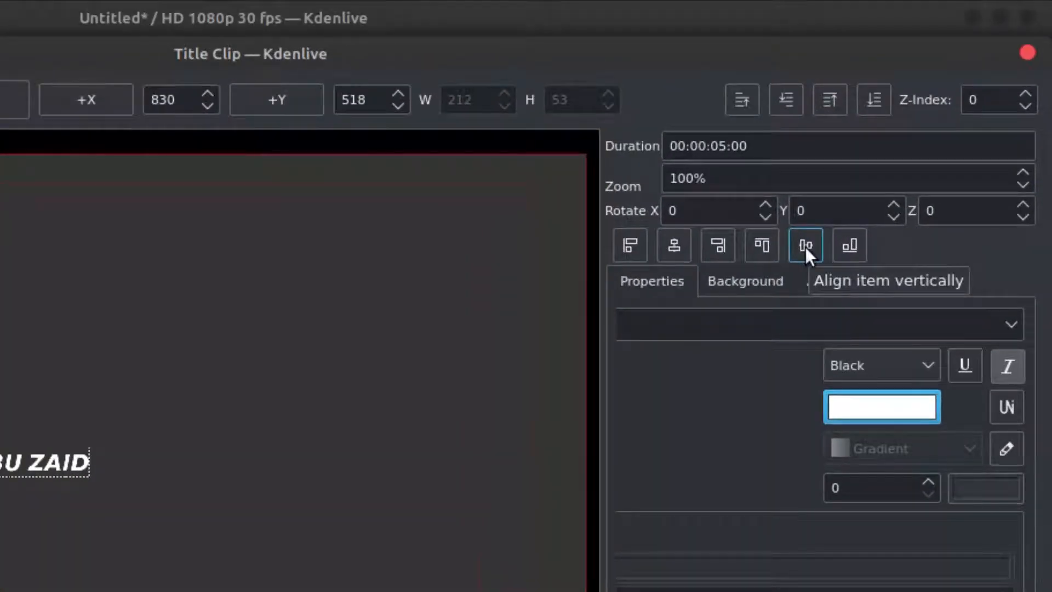
- Center the text vertically and horizontally in the frame and save the title clip
left_click(804, 247)
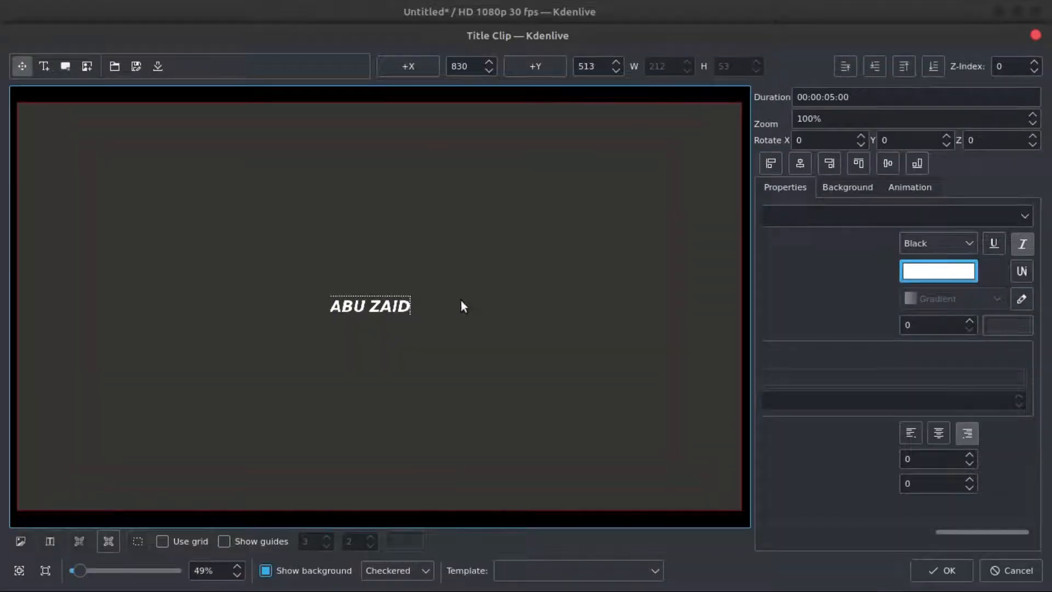
left_click(799, 163)
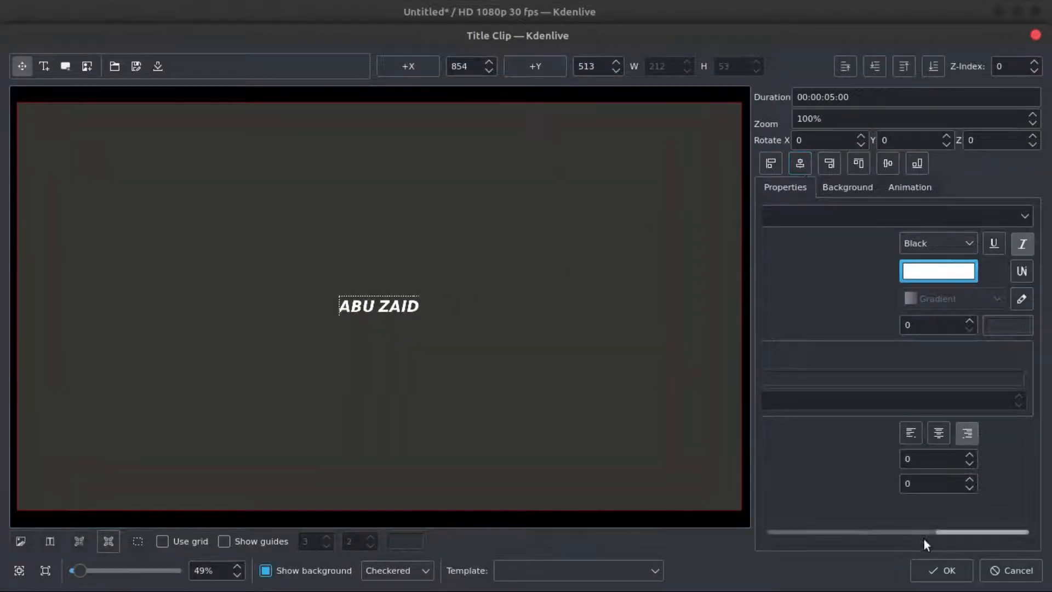
left_click(944, 575)
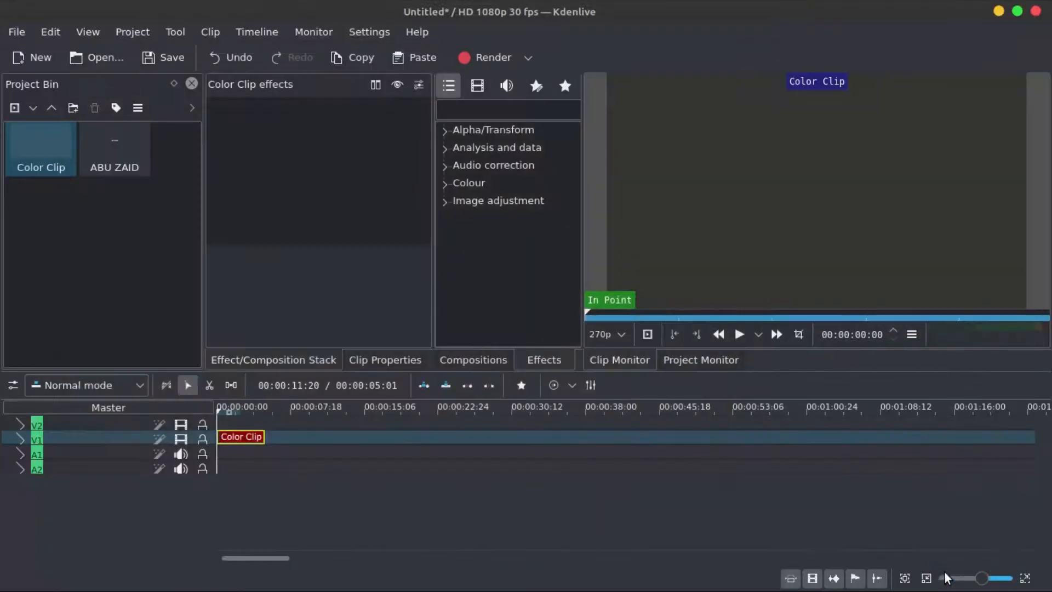
- Place the title clip on track V2 at the start of the timeline, above the color clip
left_click(123, 164)
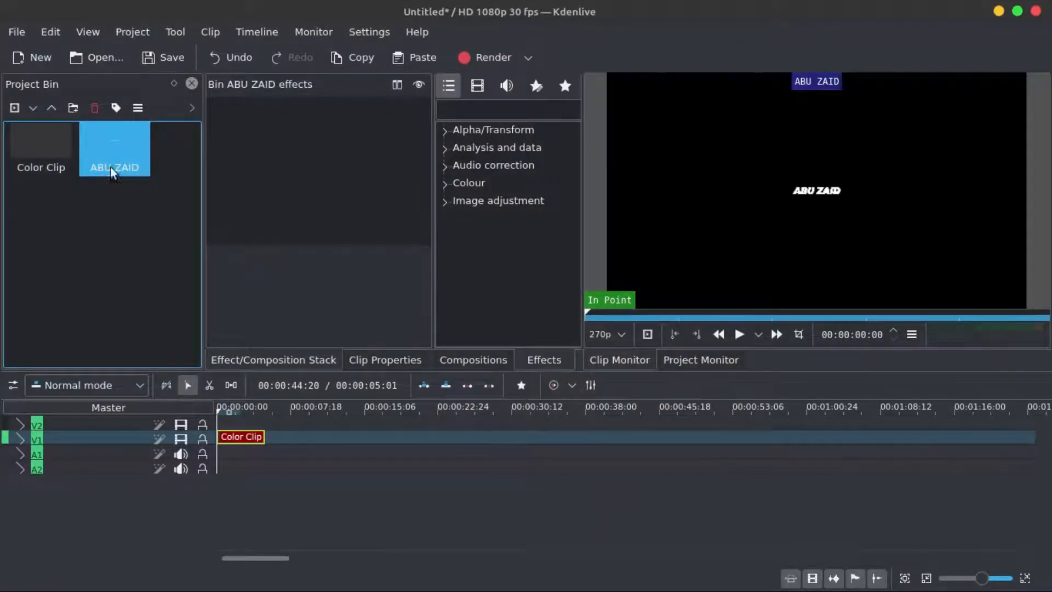
left_click_drag(113, 146, 275, 422)
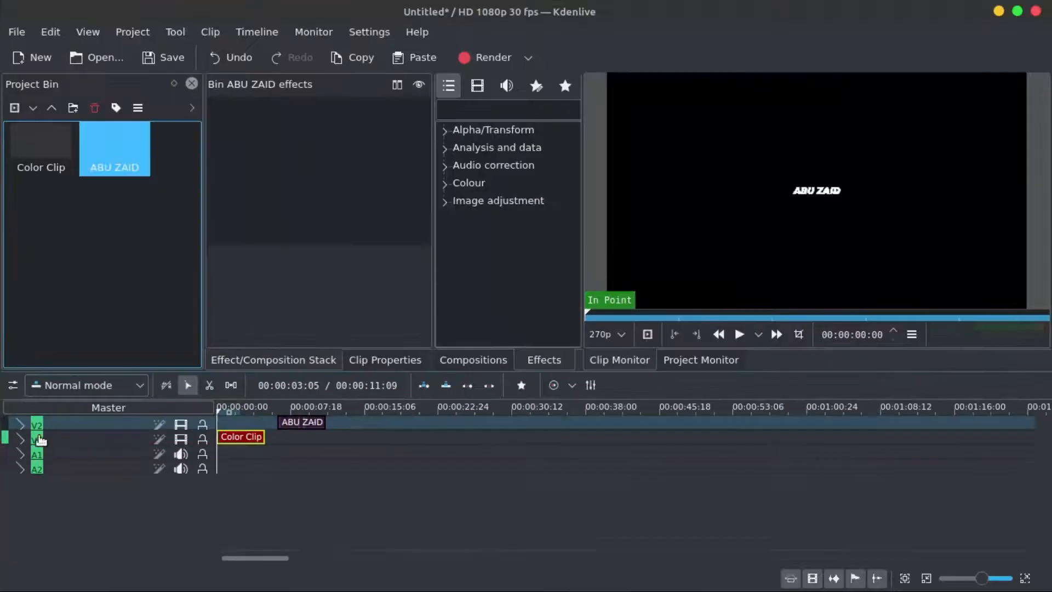
left_click(21, 425)
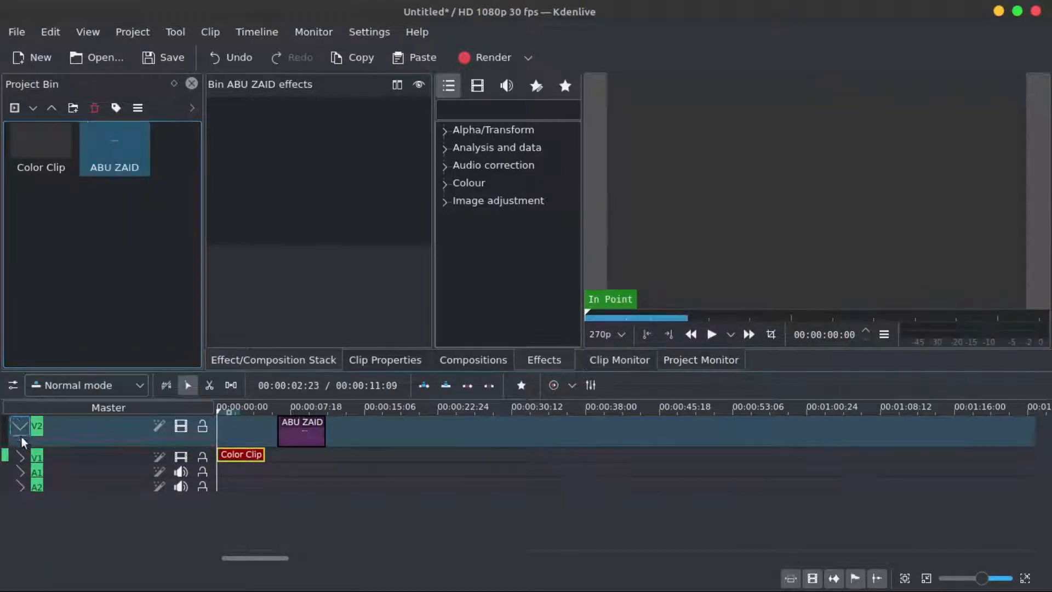
left_click(20, 457)
left_click(21, 487)
left_click(20, 519)
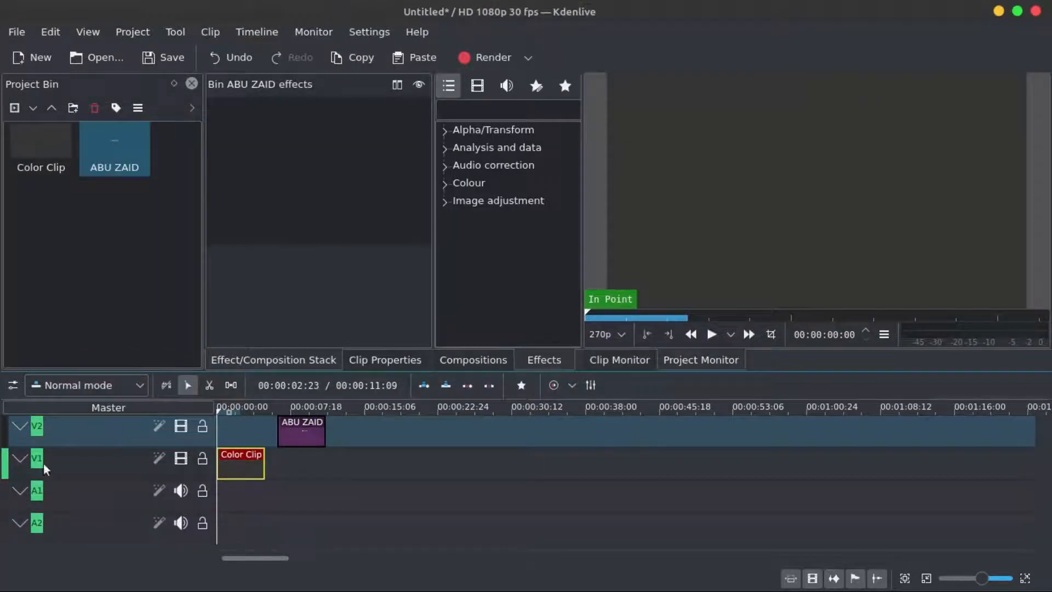
left_click_drag(306, 432, 213, 433)
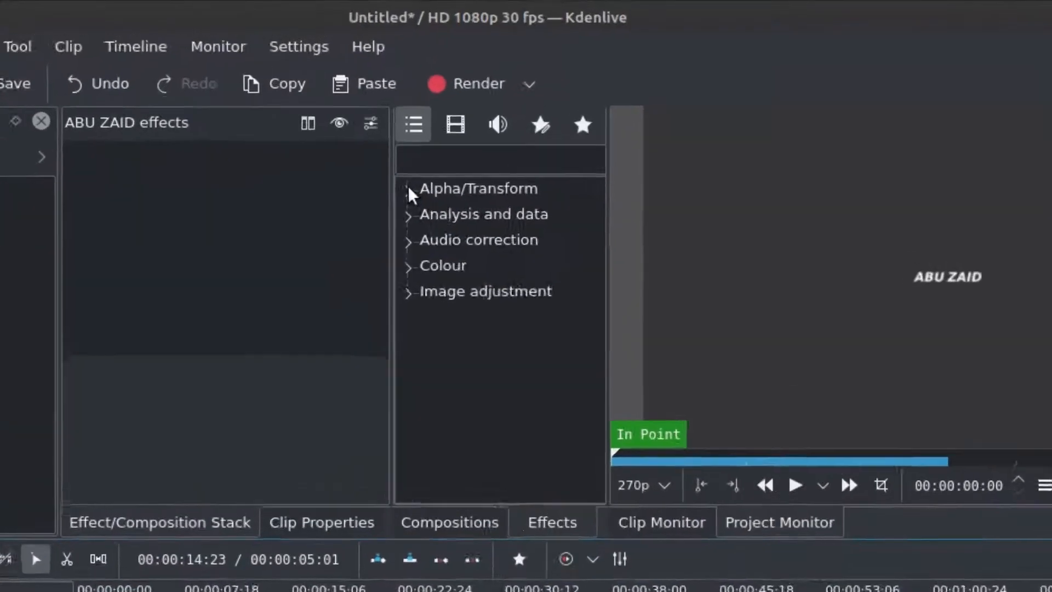
- Apply the Transform effect from Alpha/Transform to the title clip
left_click(410, 192)
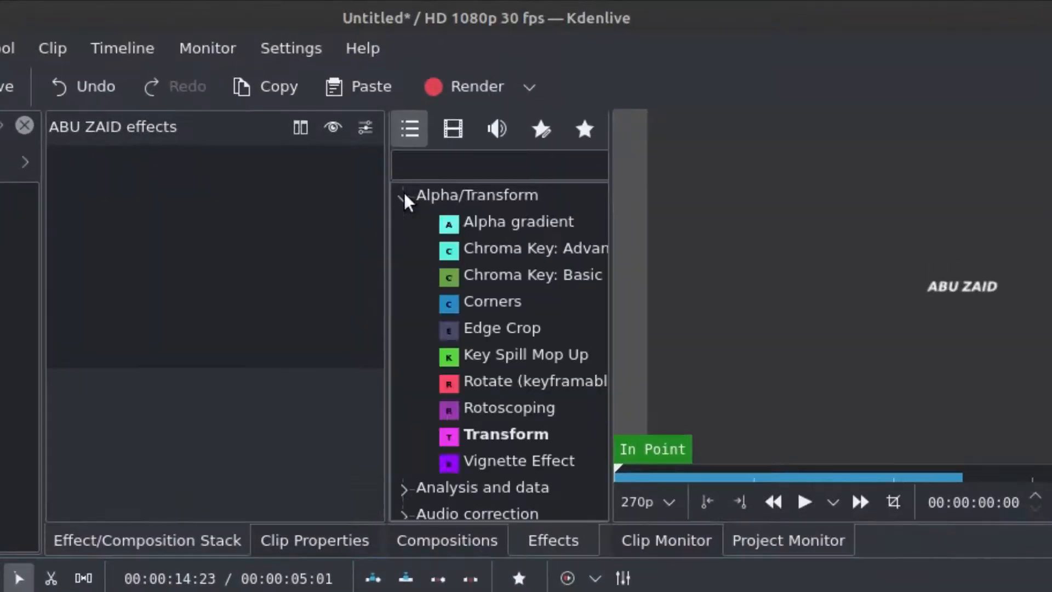
left_click(539, 424)
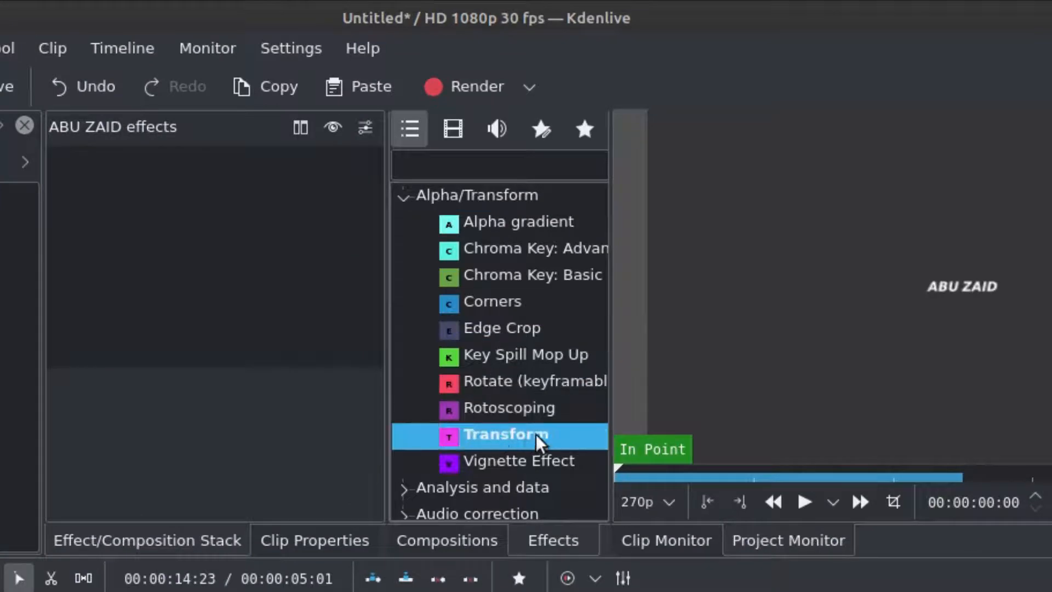
left_click_drag(538, 438, 268, 284)
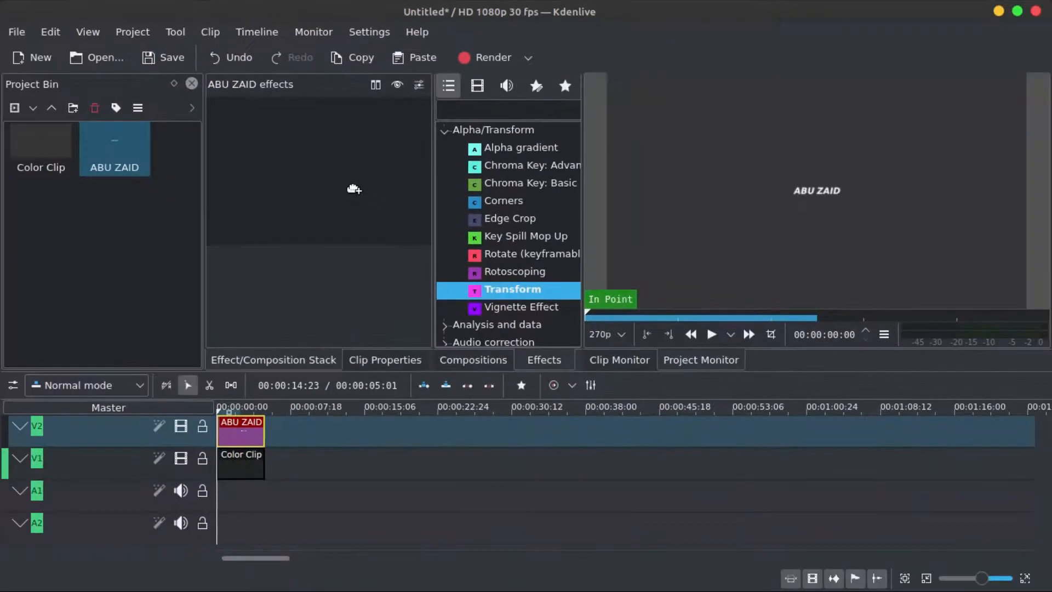
left_click_drag(353, 189, 277, 139)
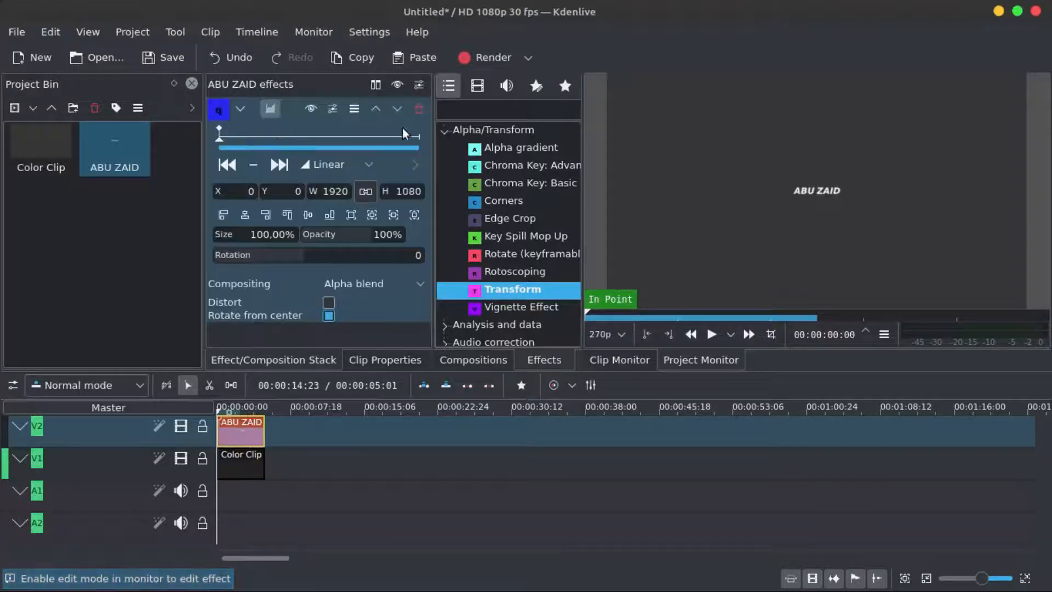
left_click_drag(518, 288, 244, 431)
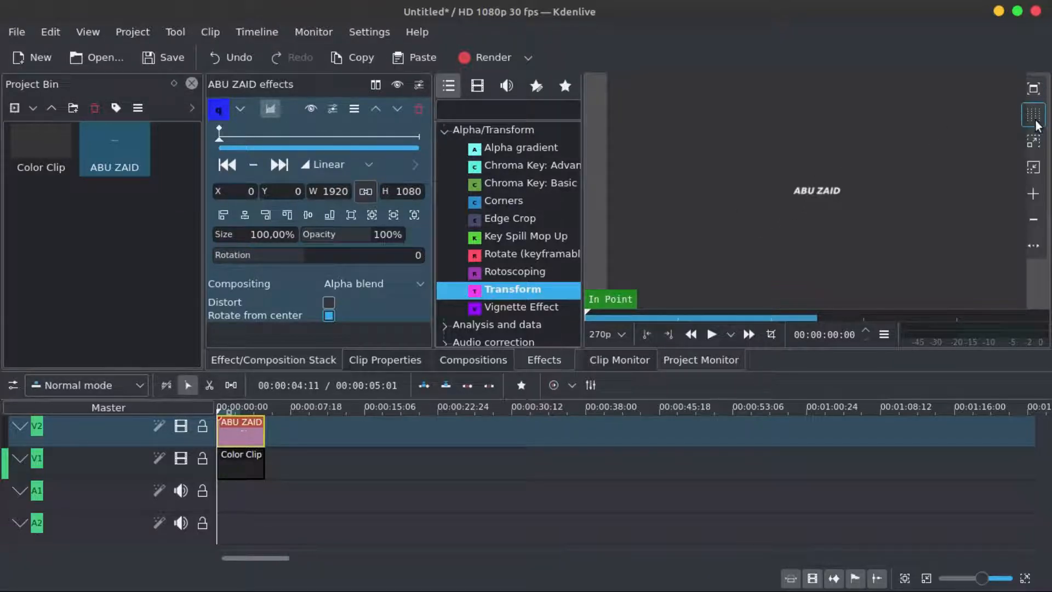
- Turn on the monitor guides and enable edit mode for the transform in the project monitor
left_click(1032, 116)
left_click(1032, 116)
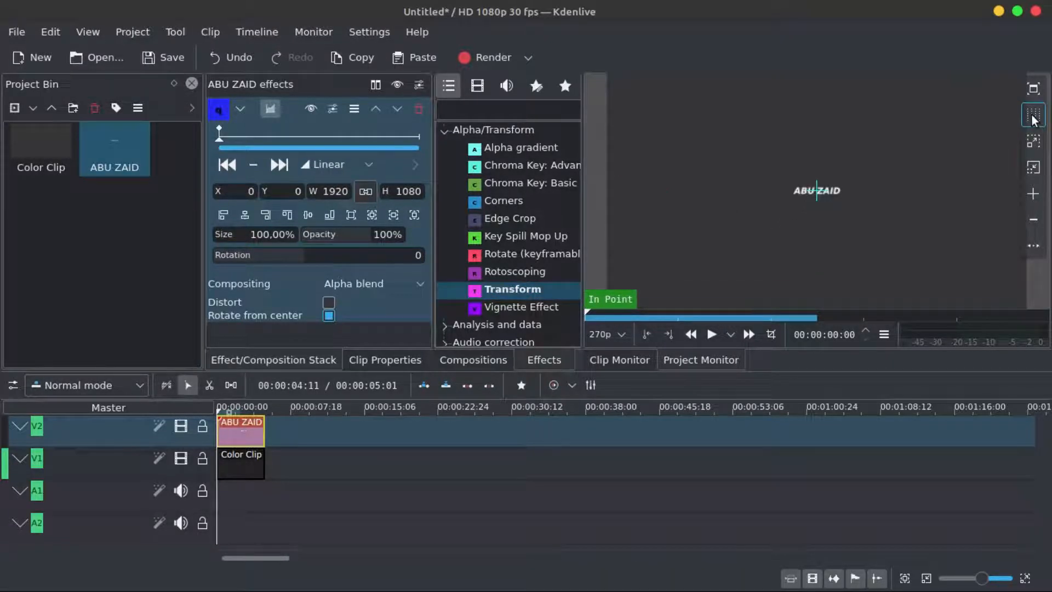
left_click(1033, 119)
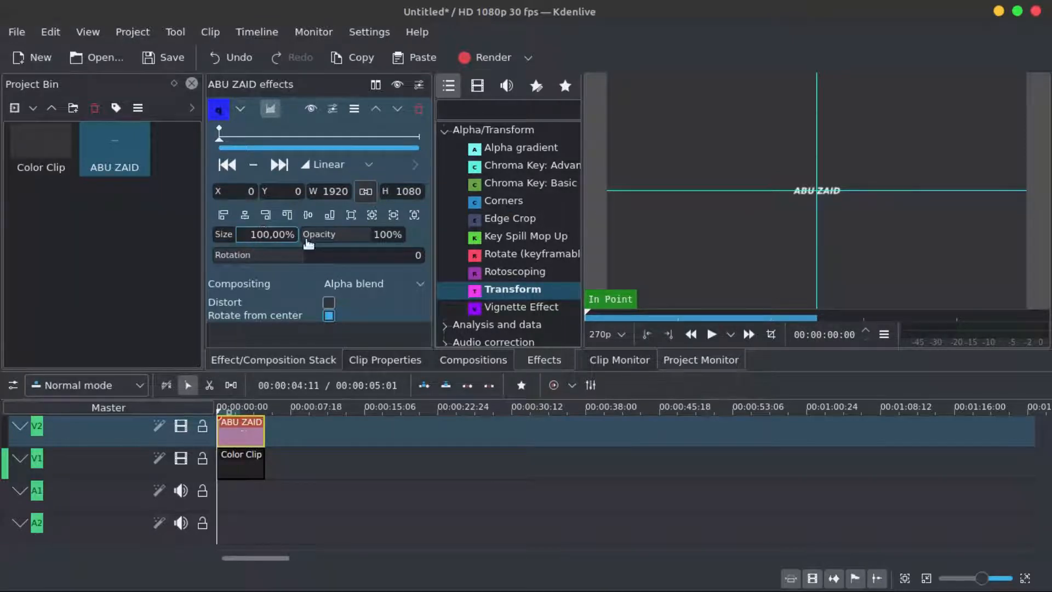
left_click(770, 333)
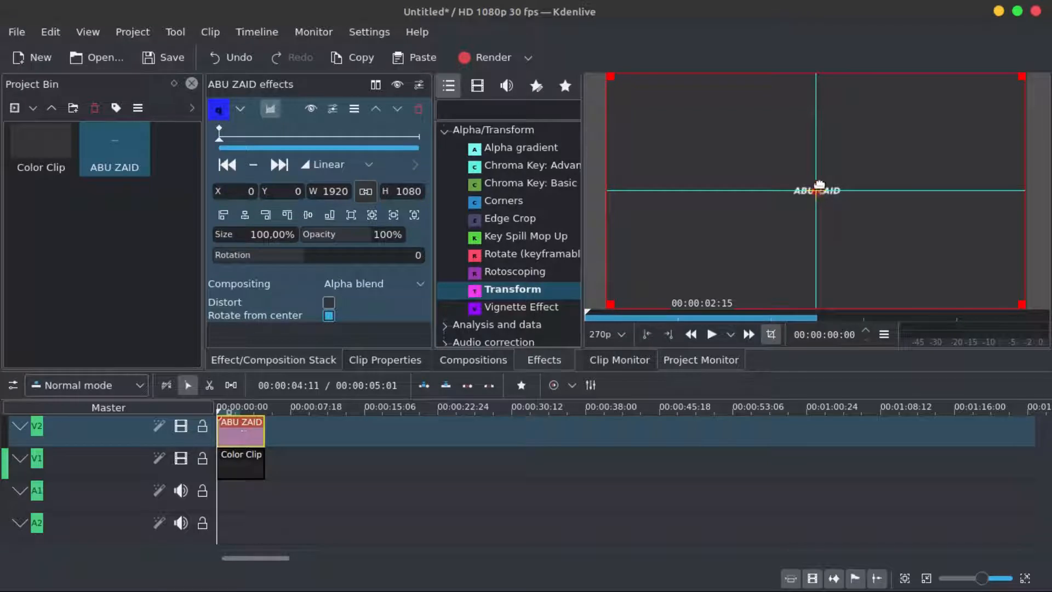
- Move the title right to an X of about 119 and center it vertically
left_click_drag(815, 186, 839, 189)
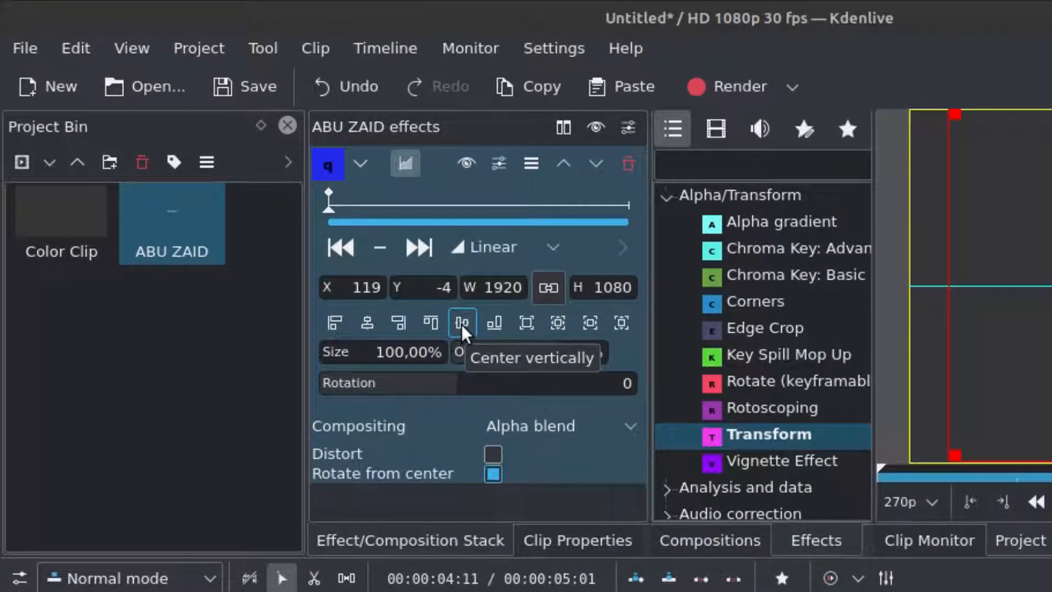
left_click(461, 324)
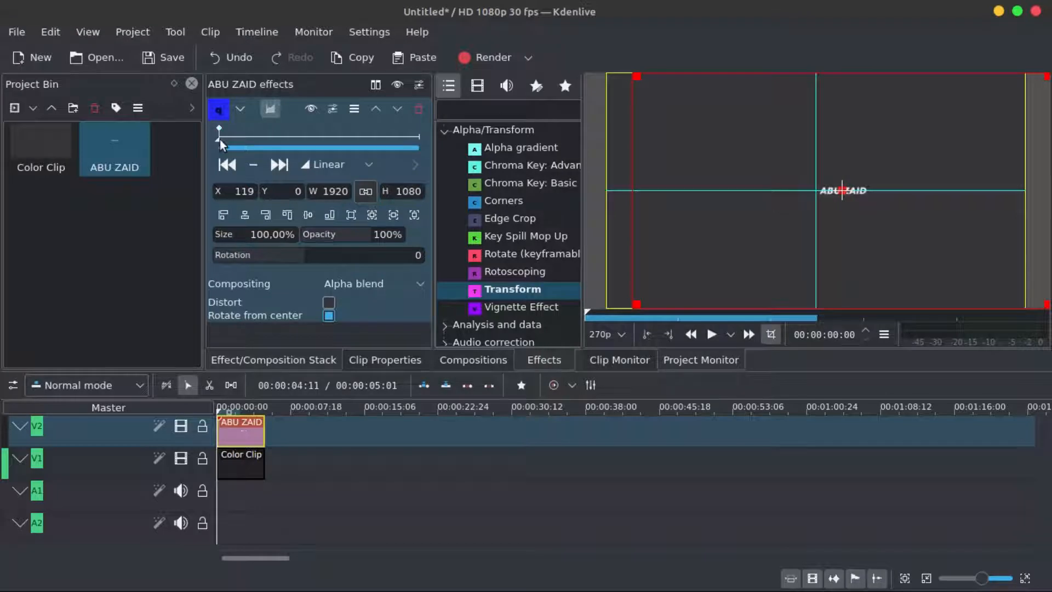
- Add a transform keyframe about one second in and move the title left to an X of about -131
mouse_move(219, 139)
left_mouse_down()
mouse_move(264, 139)
mouse_move(238, 139)
mouse_move(252, 139)
left_mouse_up()
left_click(262, 130)
left_click(253, 165)
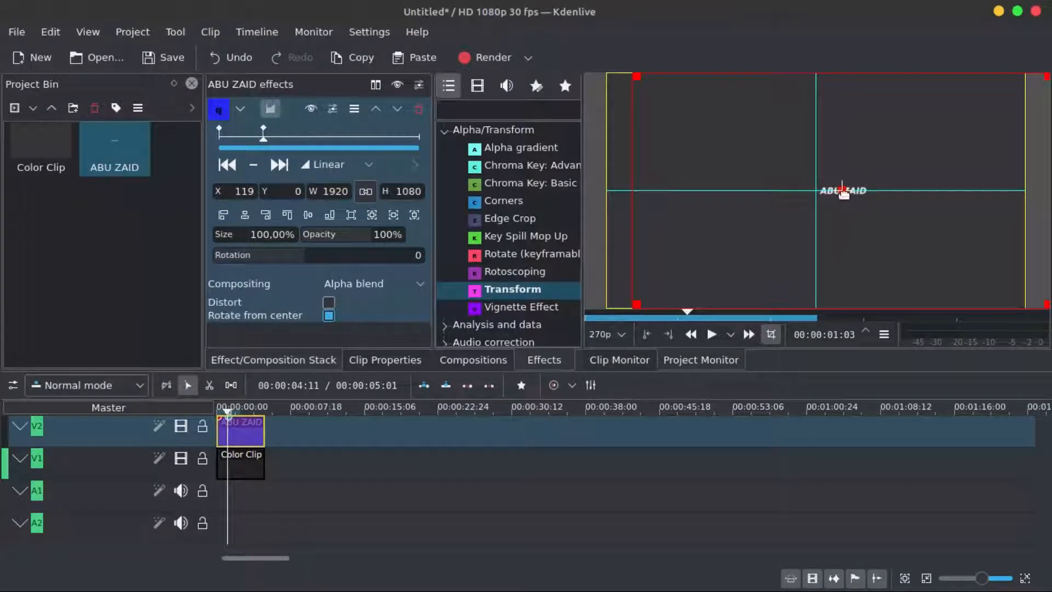
left_click_drag(835, 189, 785, 189)
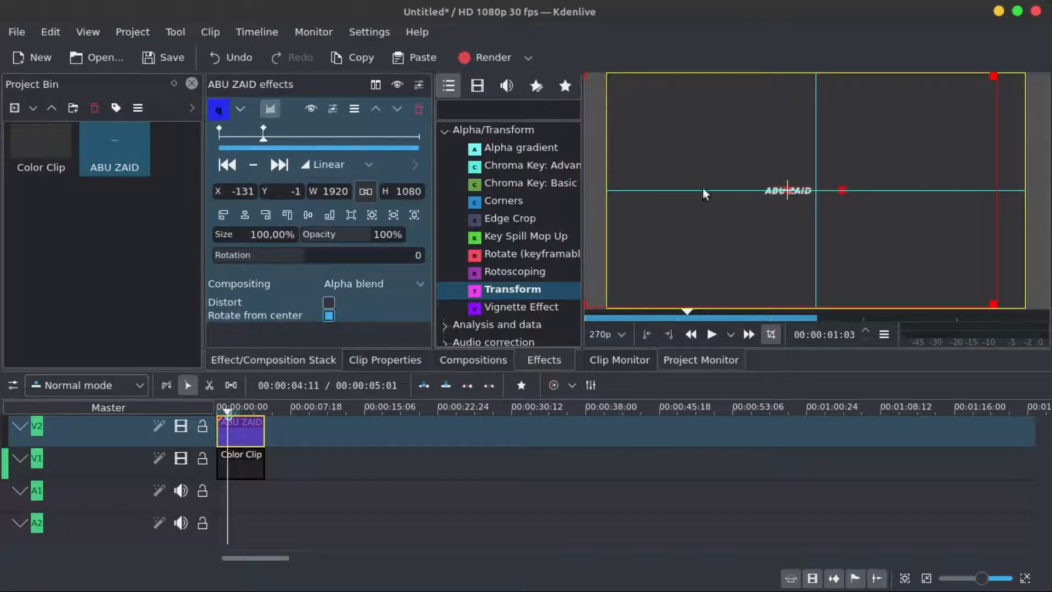
- Center the title vertically at the second keyframe and scrub back to preview the slide
left_click(309, 215)
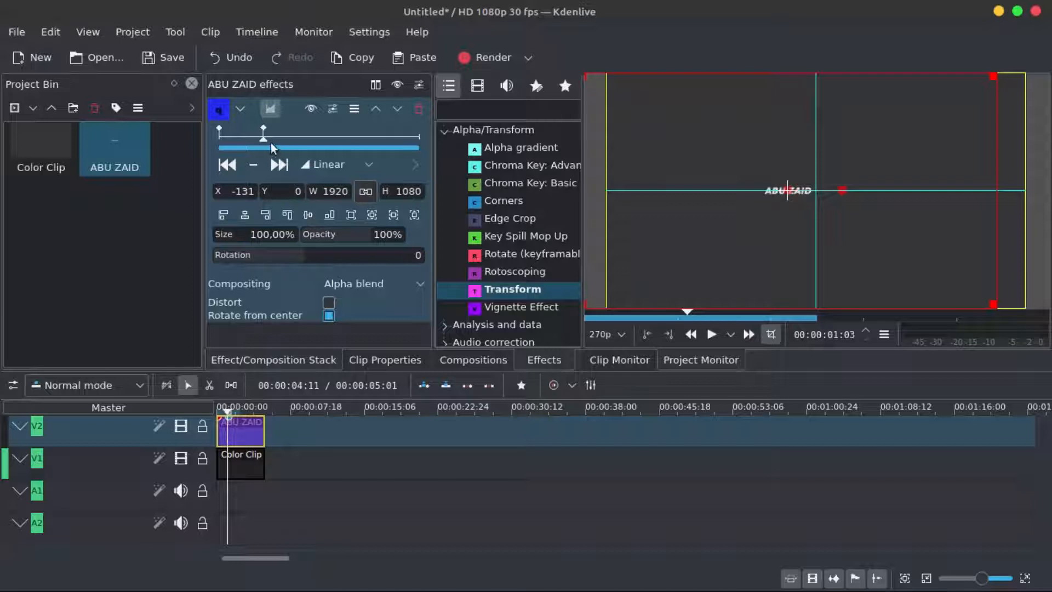
mouse_move(264, 140)
left_mouse_down()
mouse_move(218, 136)
mouse_move(252, 131)
mouse_move(221, 127)
mouse_move(251, 134)
left_mouse_up()
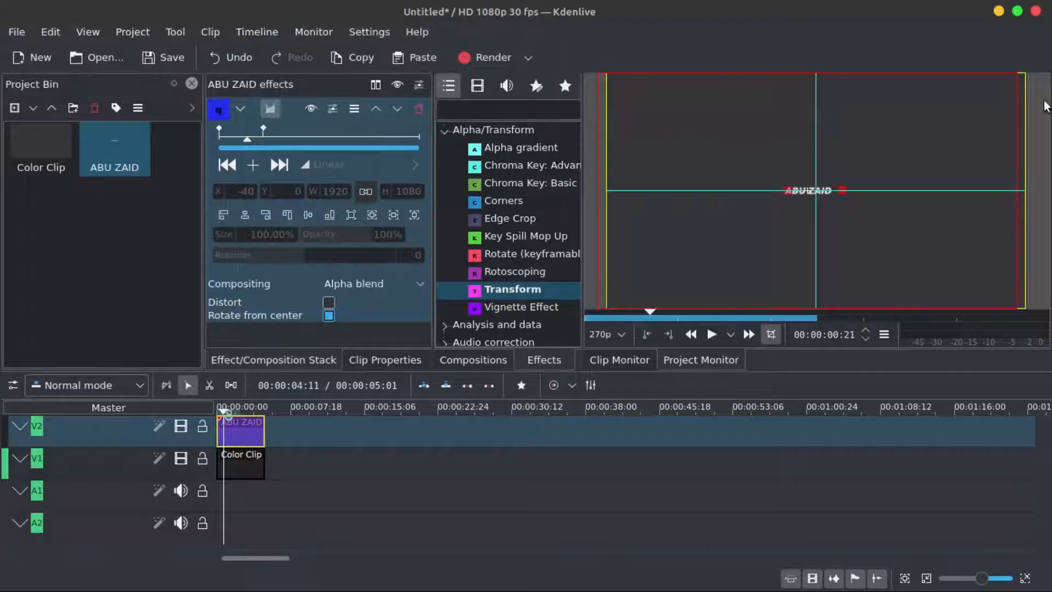
- Turn off the project monitor's edit mode and guides and return the playhead to the clip start
left_click(771, 335)
left_click(1034, 116)
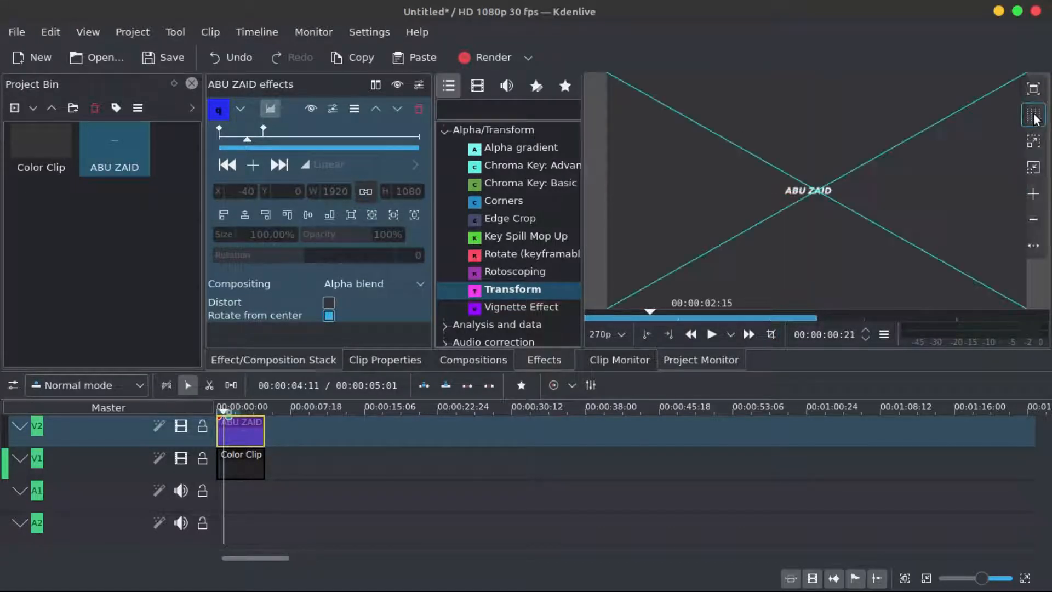
left_click(1034, 116)
left_click(1034, 116)
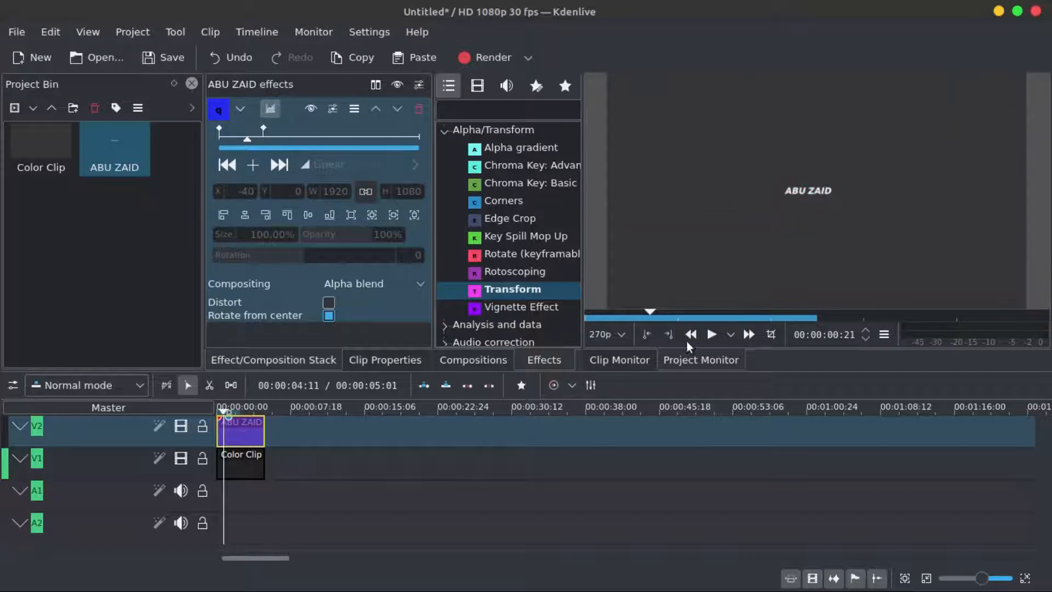
left_click_drag(648, 310, 575, 309)
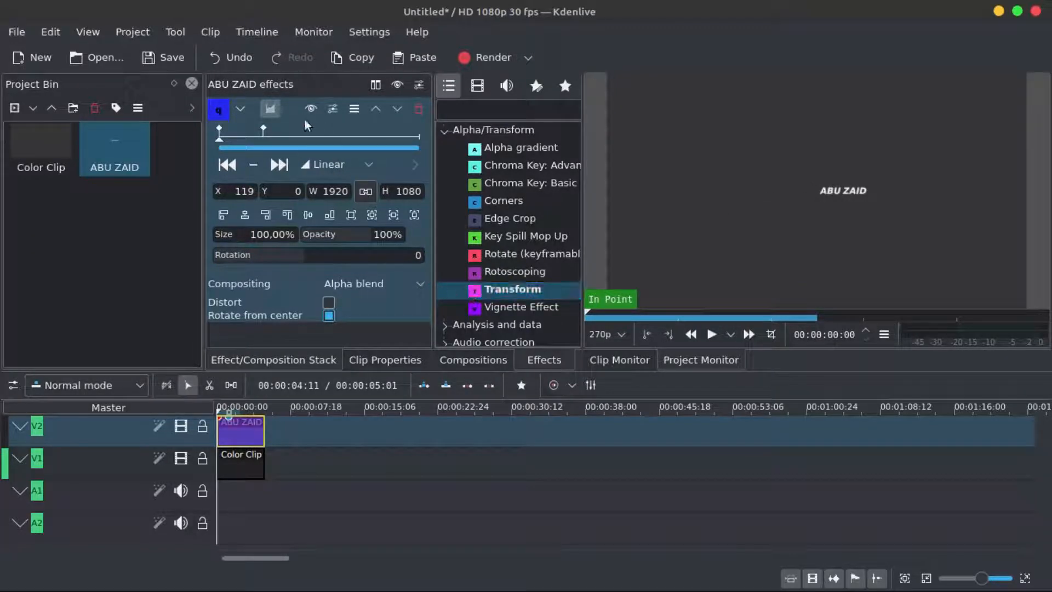
- Collapse the Transform effect, search the effects for "RO" and apply Rotoscoping to the title clip
left_click(239, 109)
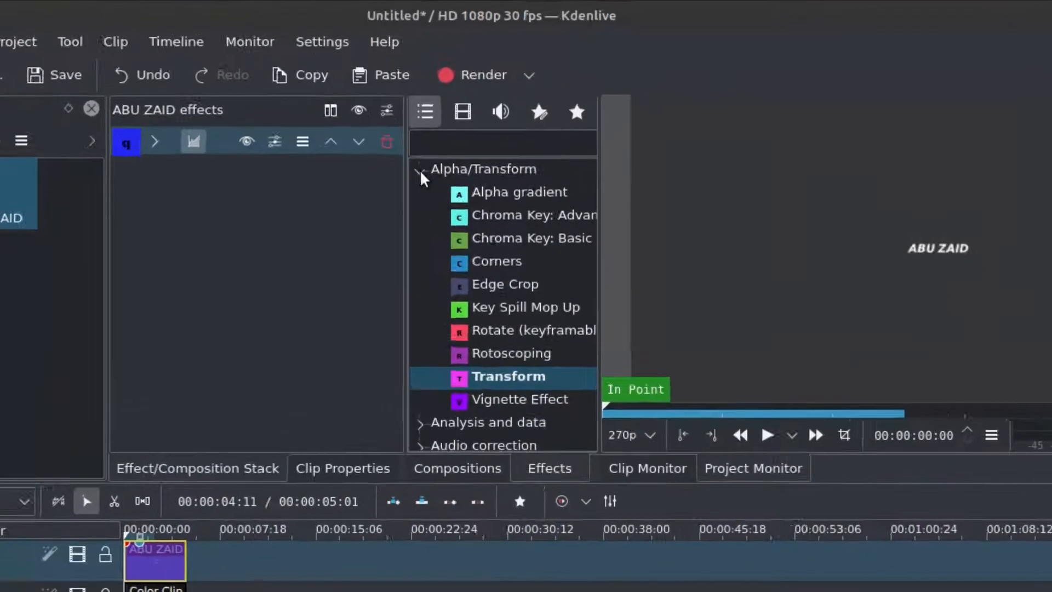
left_click(480, 130)
left_click(462, 197)
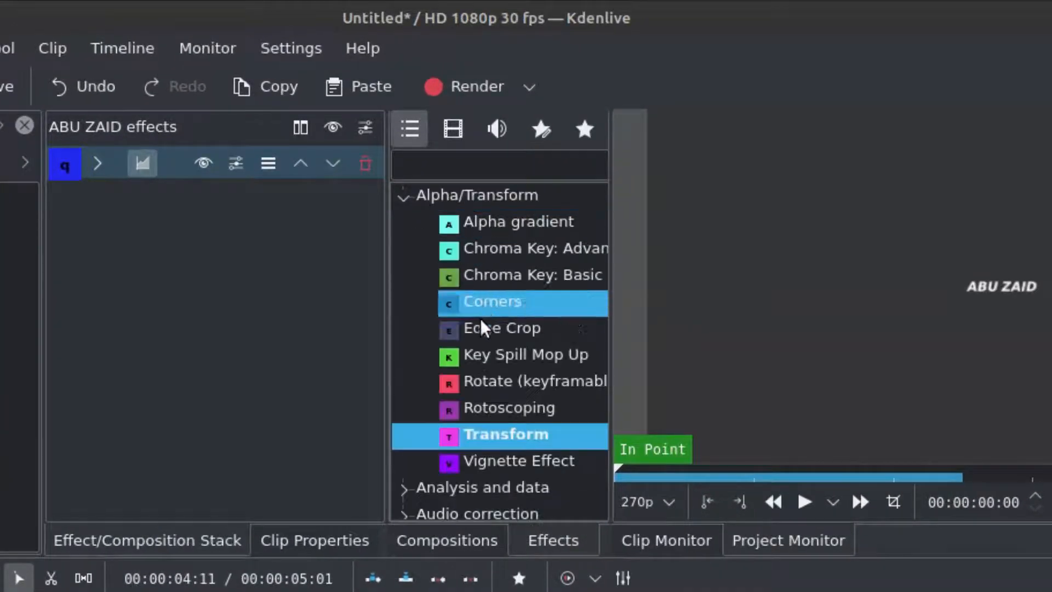
left_click(493, 406)
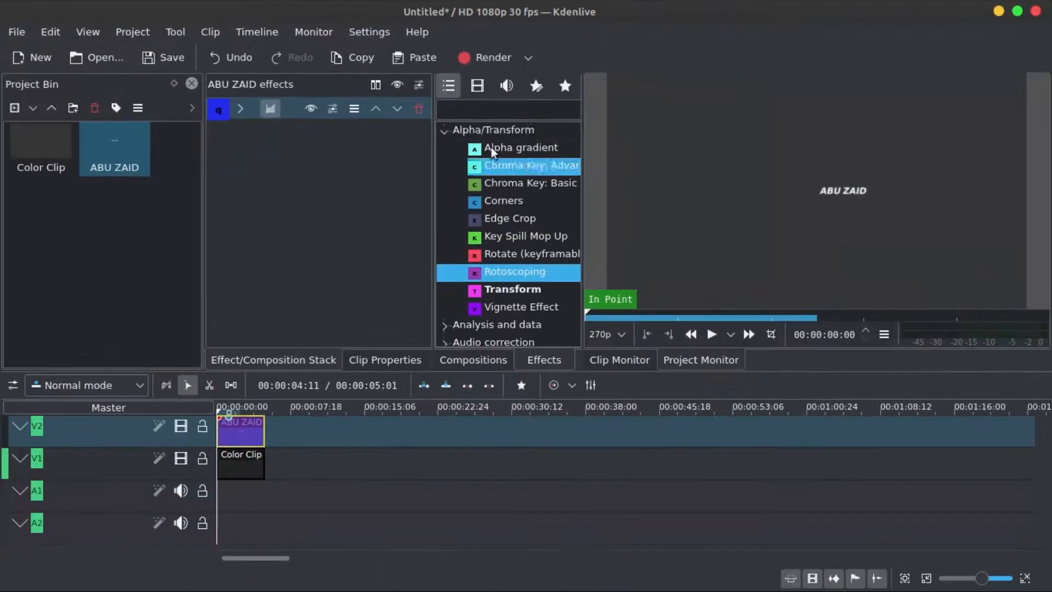
left_click(486, 110)
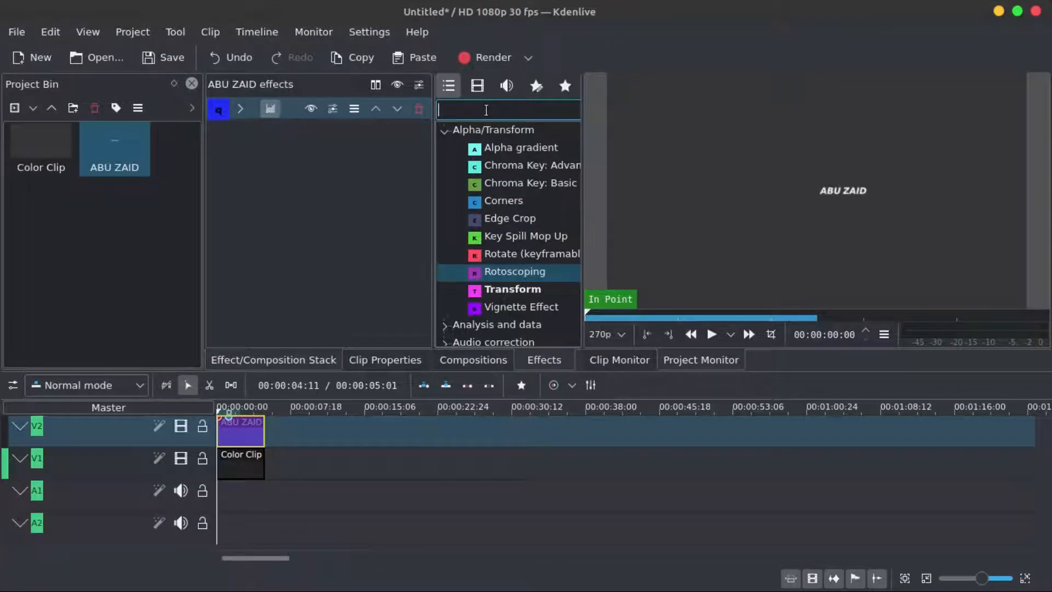
type("RO")
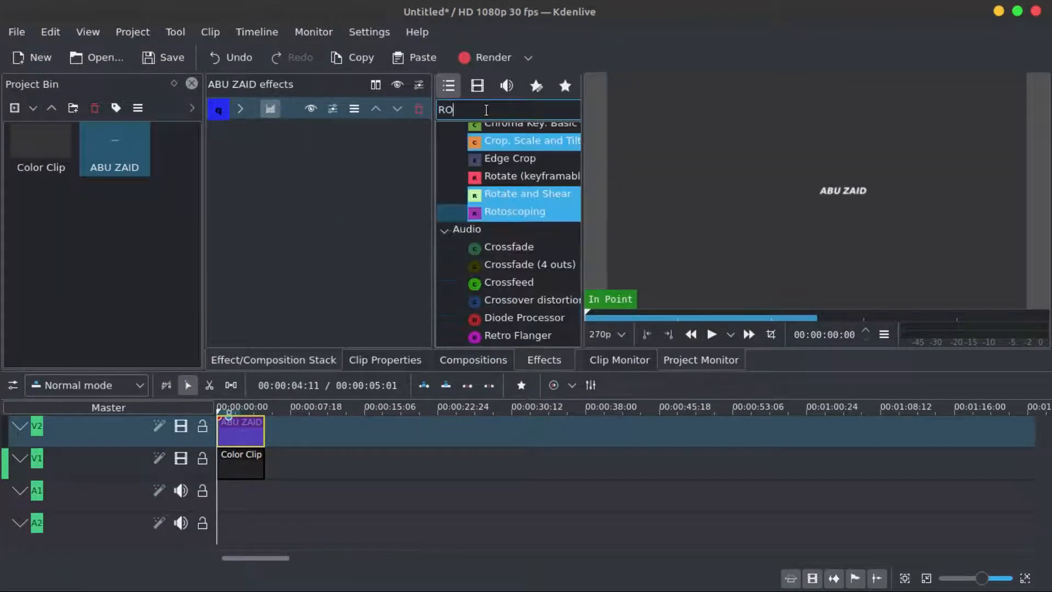
left_click(500, 213)
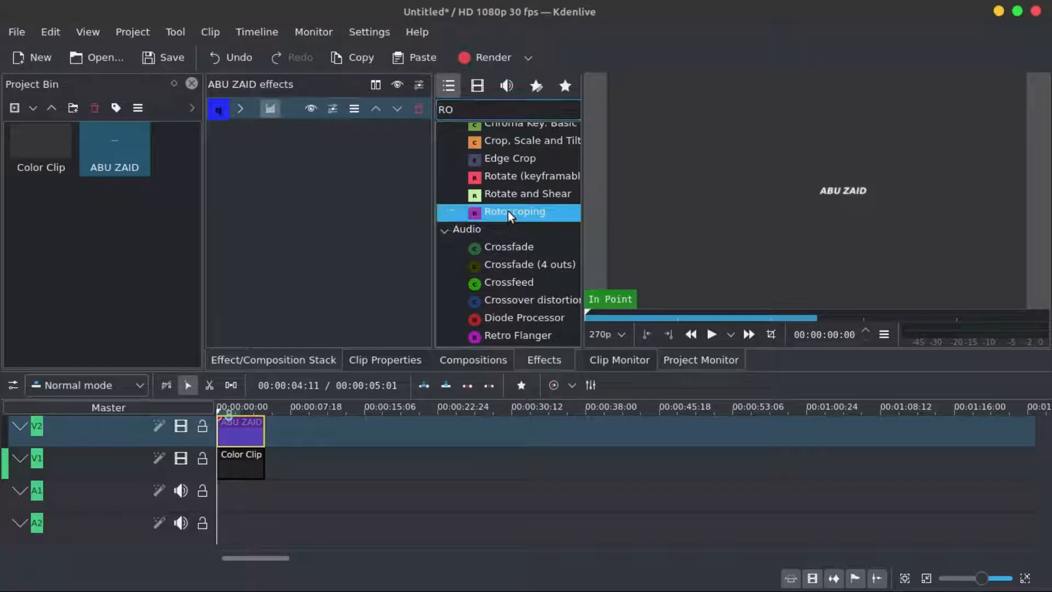
left_click_drag(527, 212, 245, 435)
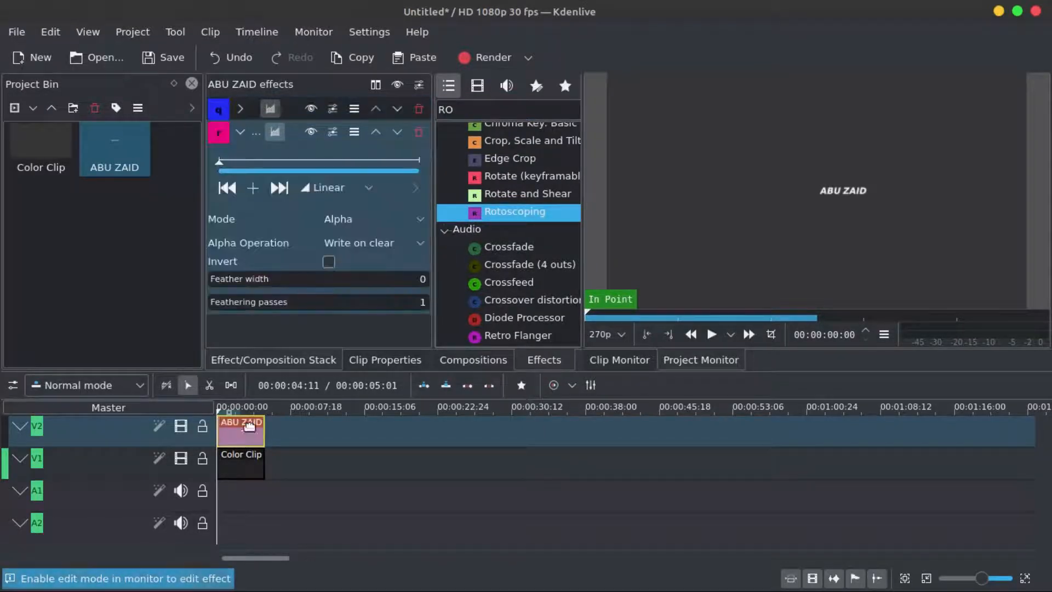
- With monitor edit mode and guides on, draw a closed four-point slanted mask just left of the vertical center guide
left_click(778, 331)
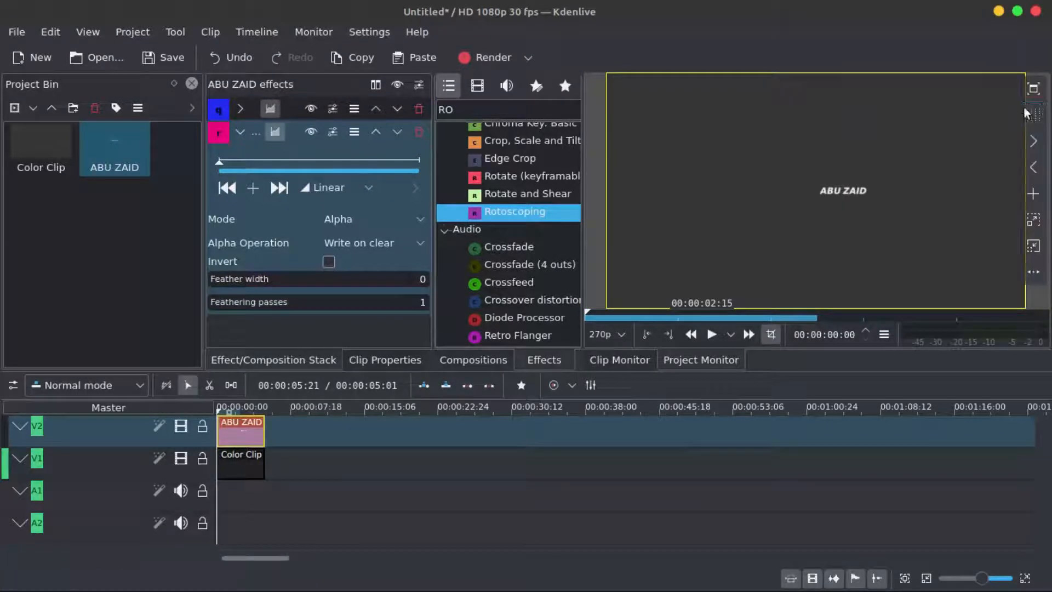
left_click(1040, 118)
left_click(1040, 118)
left_click(1040, 117)
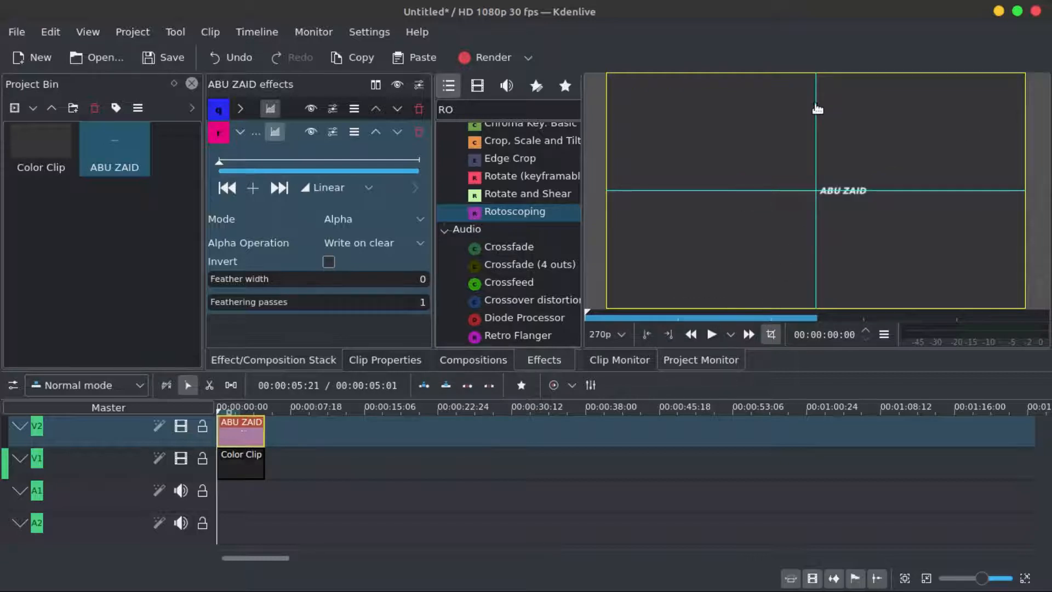
left_click(815, 157)
left_click(816, 236)
left_click(668, 237)
left_click(649, 157)
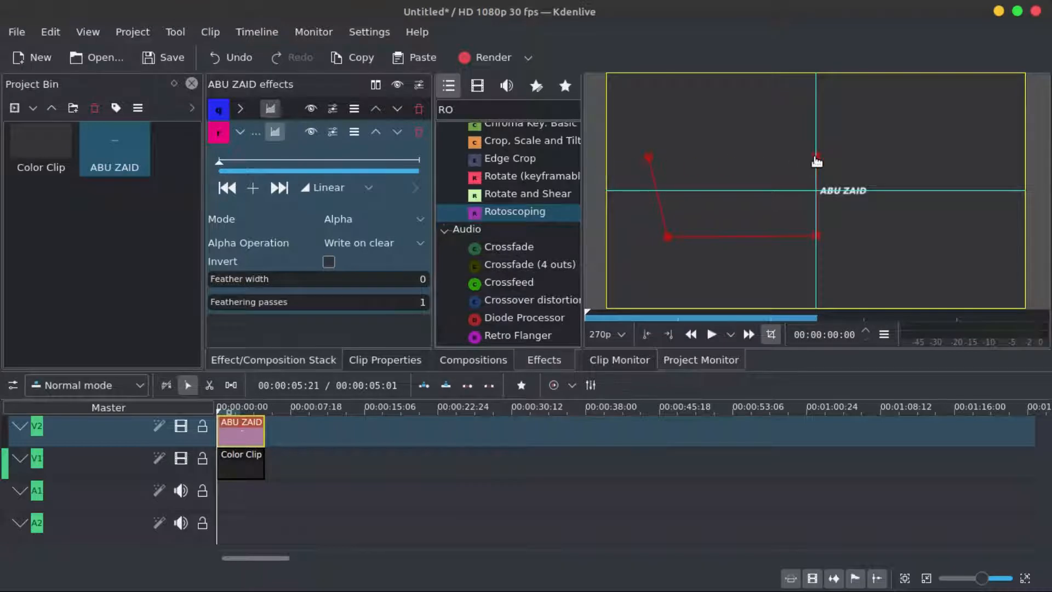
left_click(816, 158)
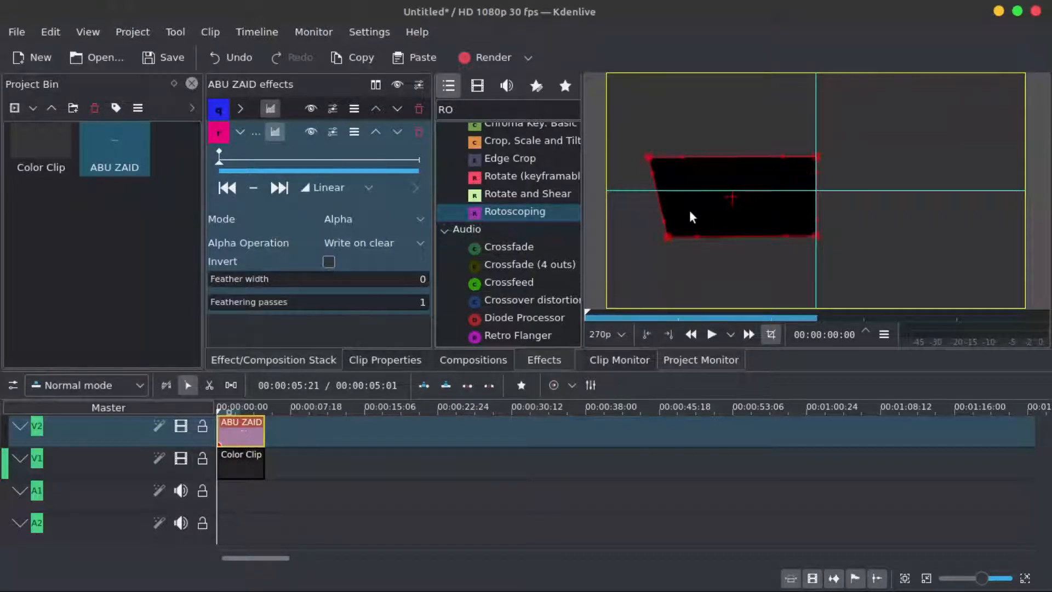
- Set the rotoscoping Alpha Operation to Minimum, hide the monitor overlays and scrub the opening to preview the reveal
left_click(423, 242)
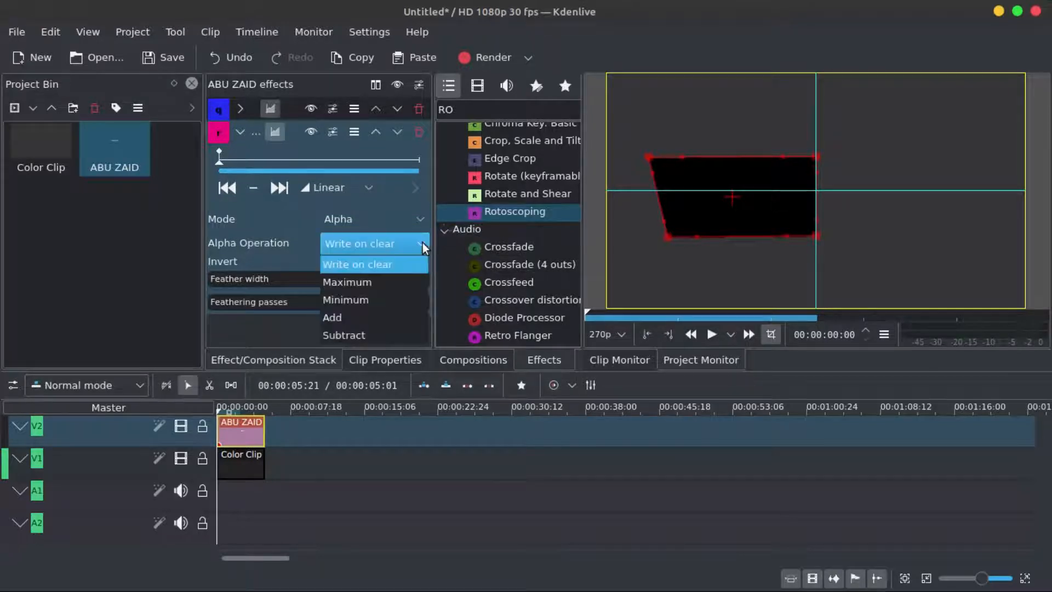
left_click(363, 299)
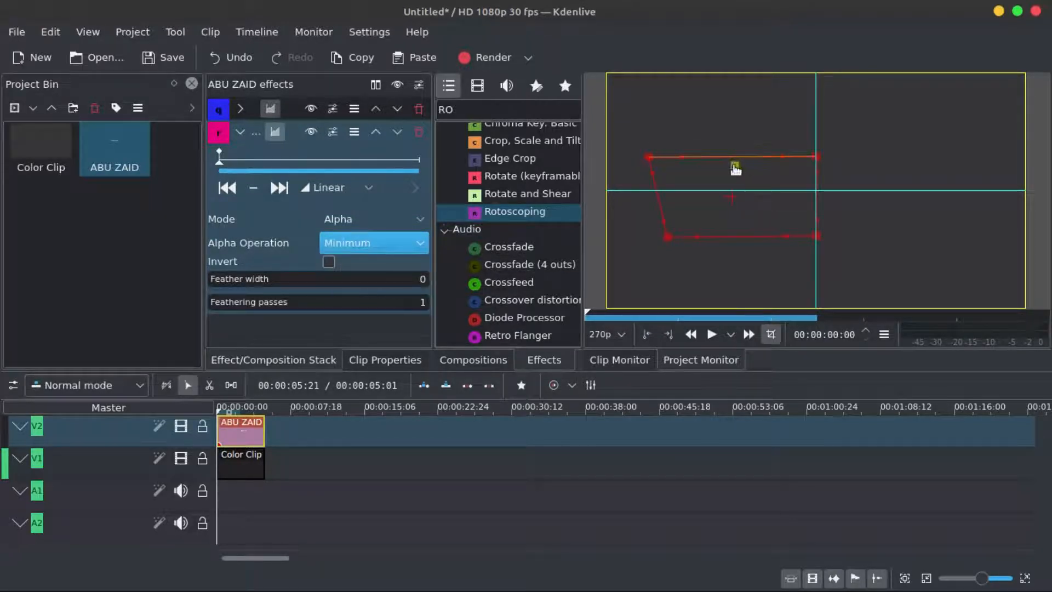
left_click(771, 337)
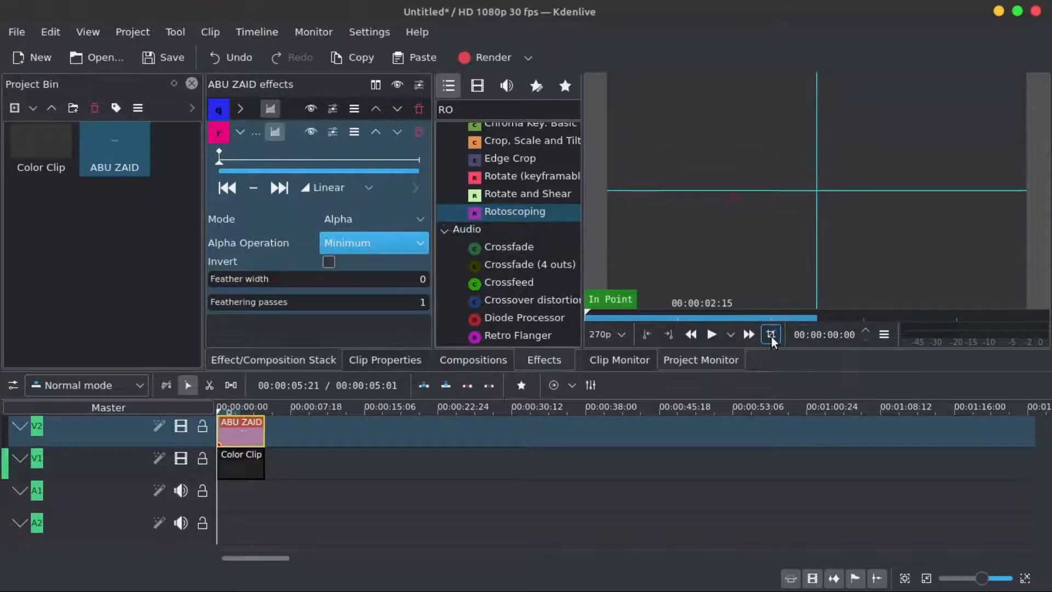
left_click(1033, 115)
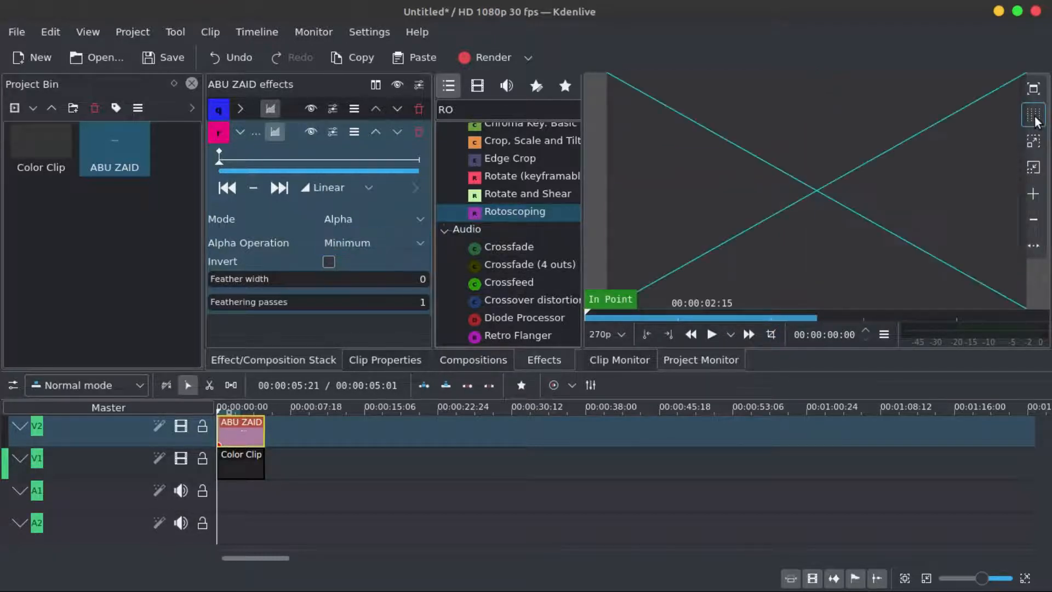
left_click(1034, 116)
left_click(1034, 116)
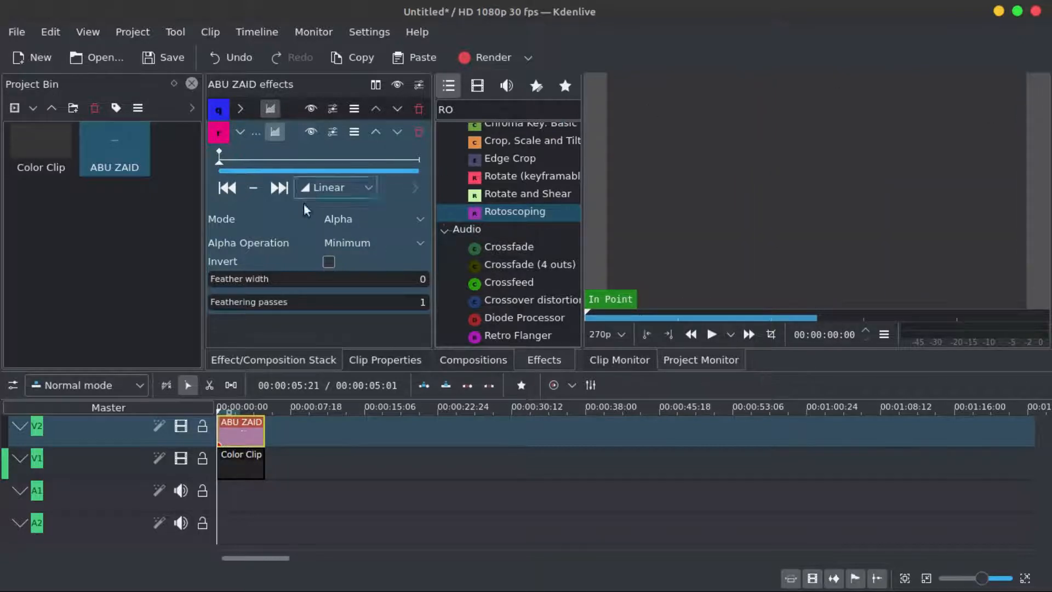
left_click(613, 311)
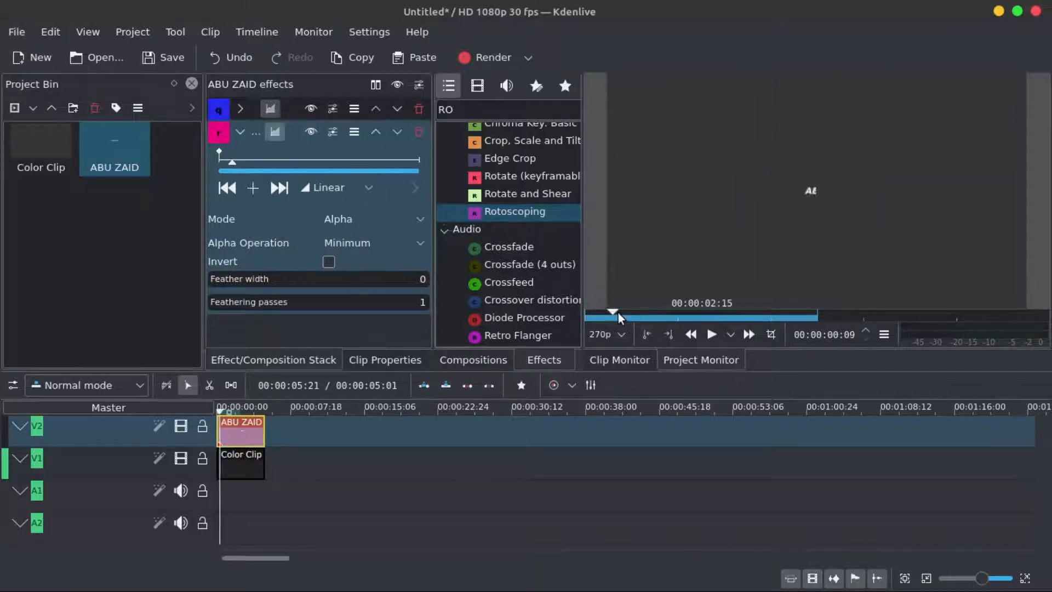
left_click_drag(618, 312, 576, 311)
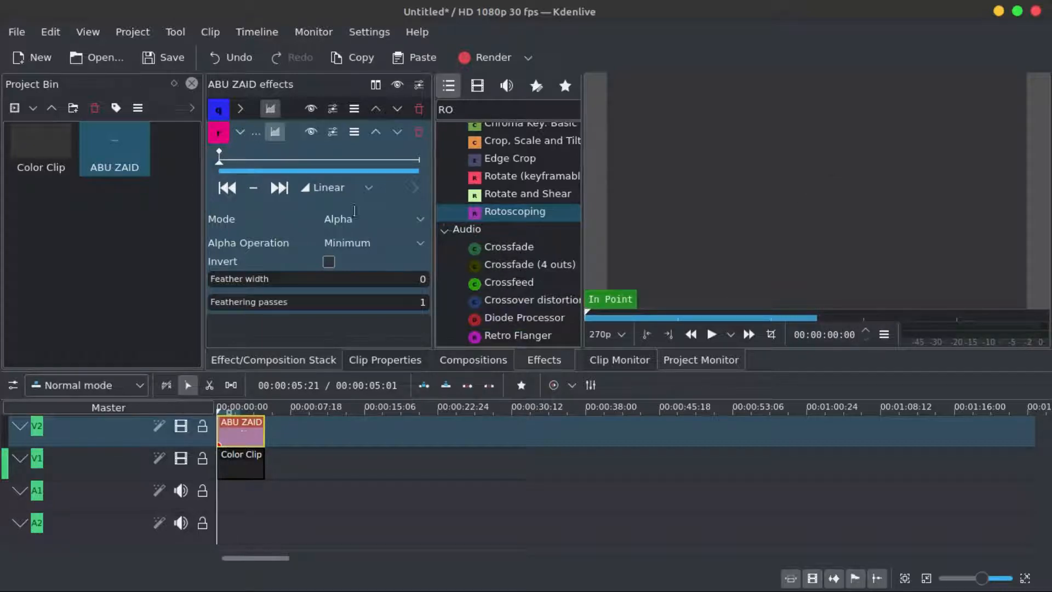
- Create a new title clip and type the text TUTORIAL in the middle of the canvas
left_click(32, 106)
left_click(47, 188)
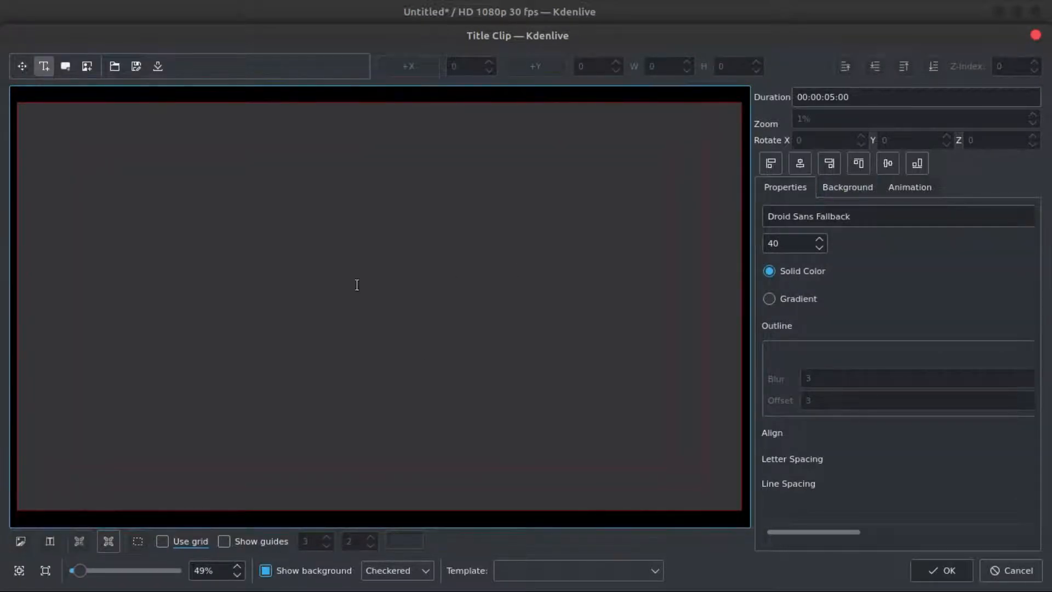
left_click(366, 300)
type("T")
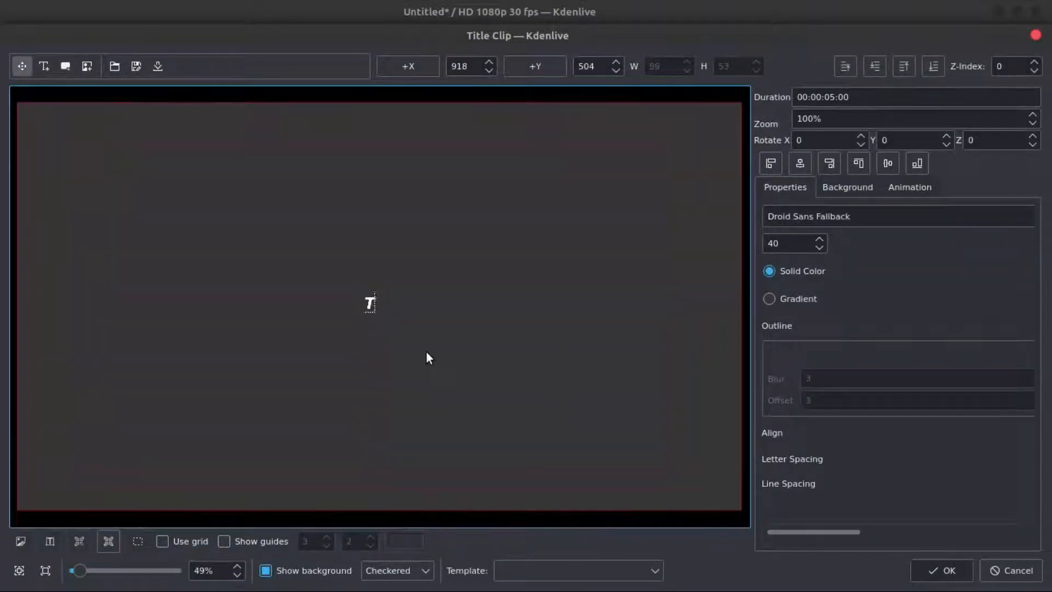
type("UTORIAL")
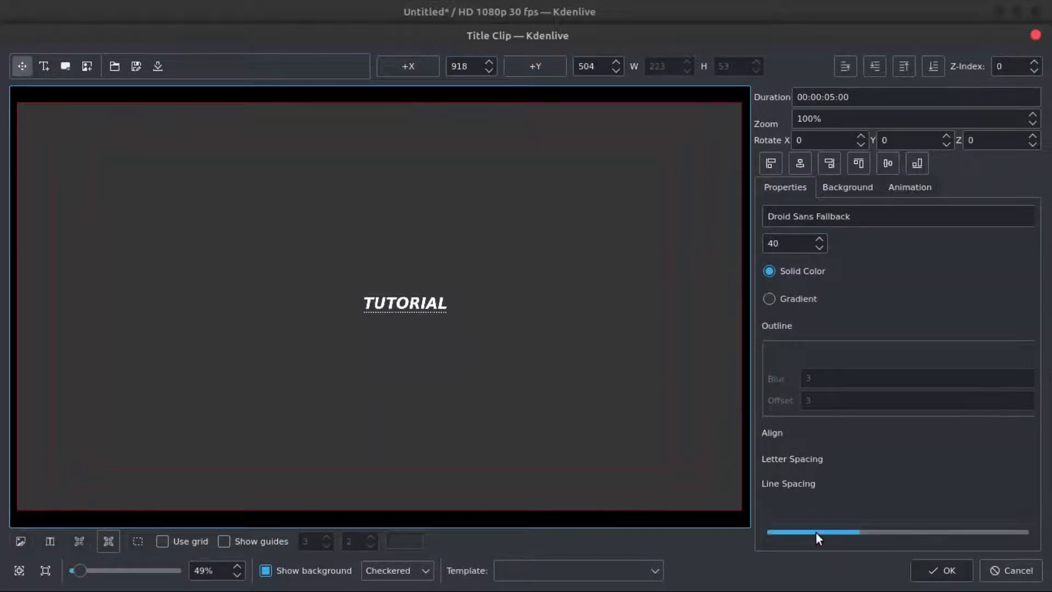
- Set the TUTORIAL text color to red
left_click_drag(816, 533, 985, 532)
left_click(938, 272)
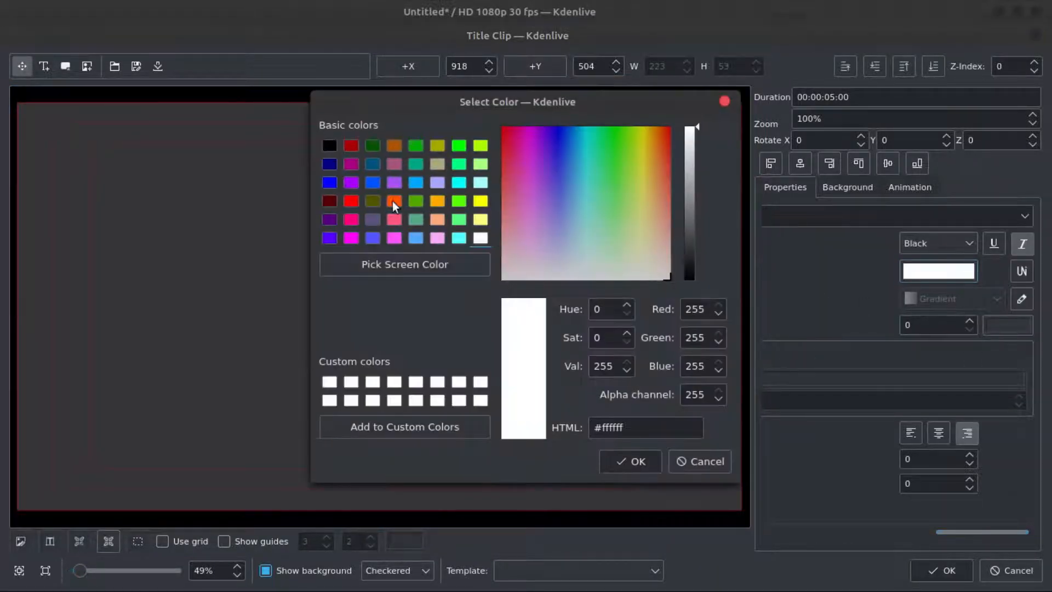
left_click(351, 201)
left_click(634, 466)
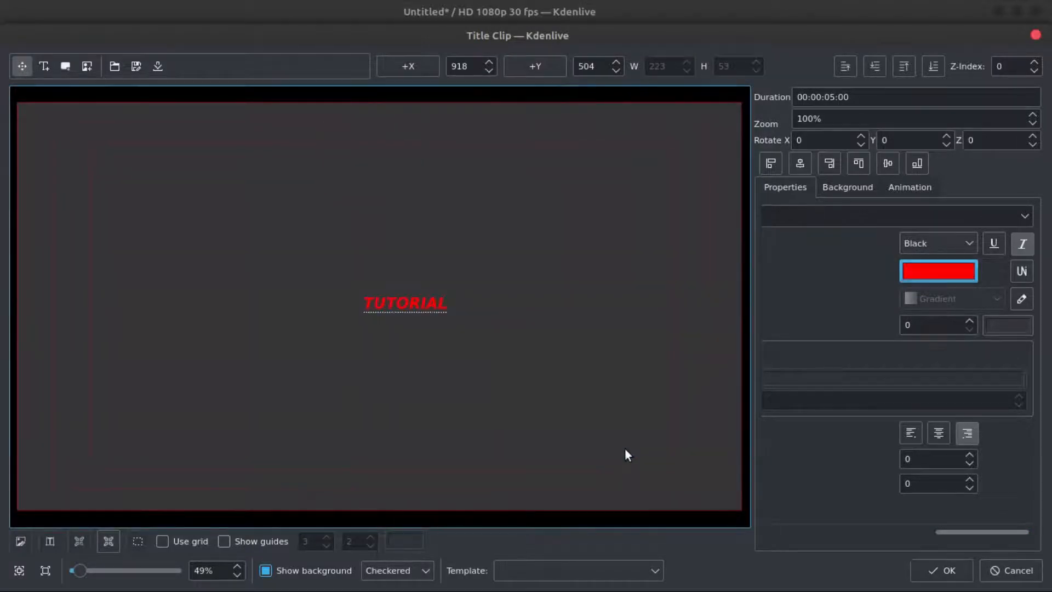
- Center the text vertically and horizontally in the frame and save the title clip
left_click(888, 164)
left_click(802, 164)
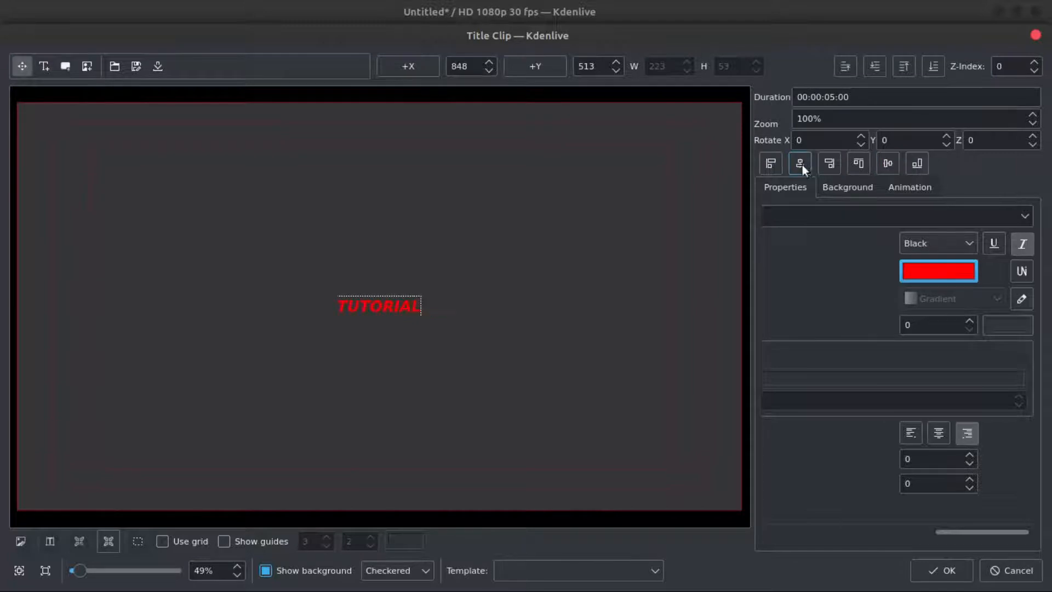
left_click(958, 573)
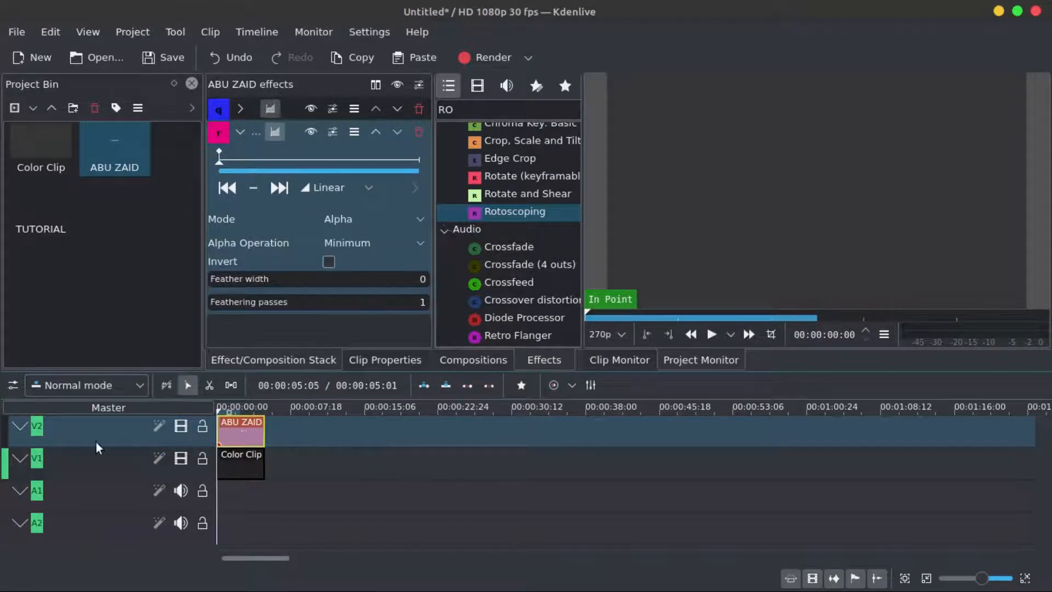
- Insert a new video track above V2
right_click(99, 426)
left_click(115, 440)
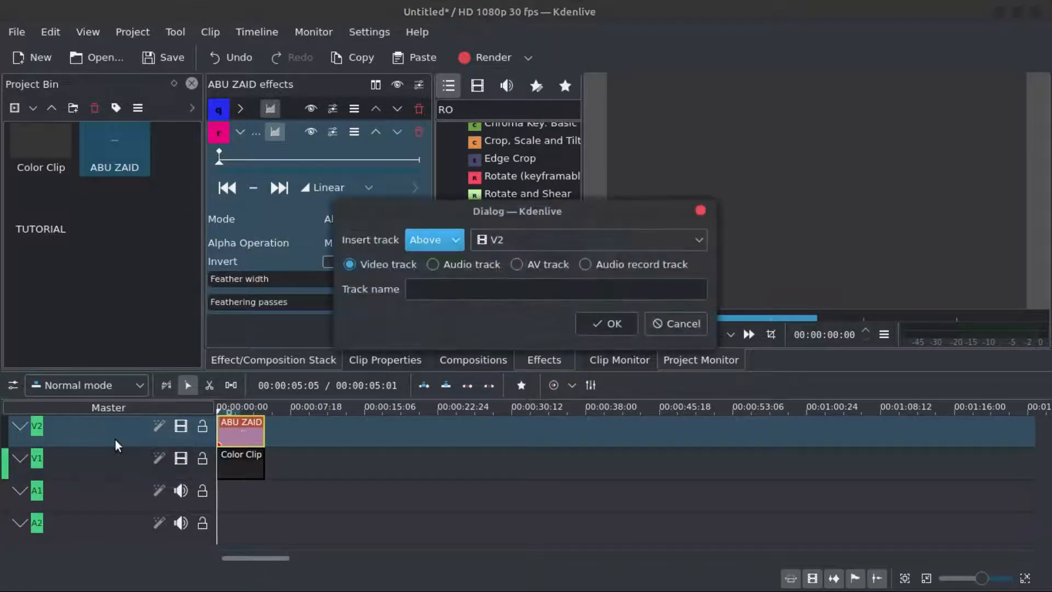
left_click(606, 323)
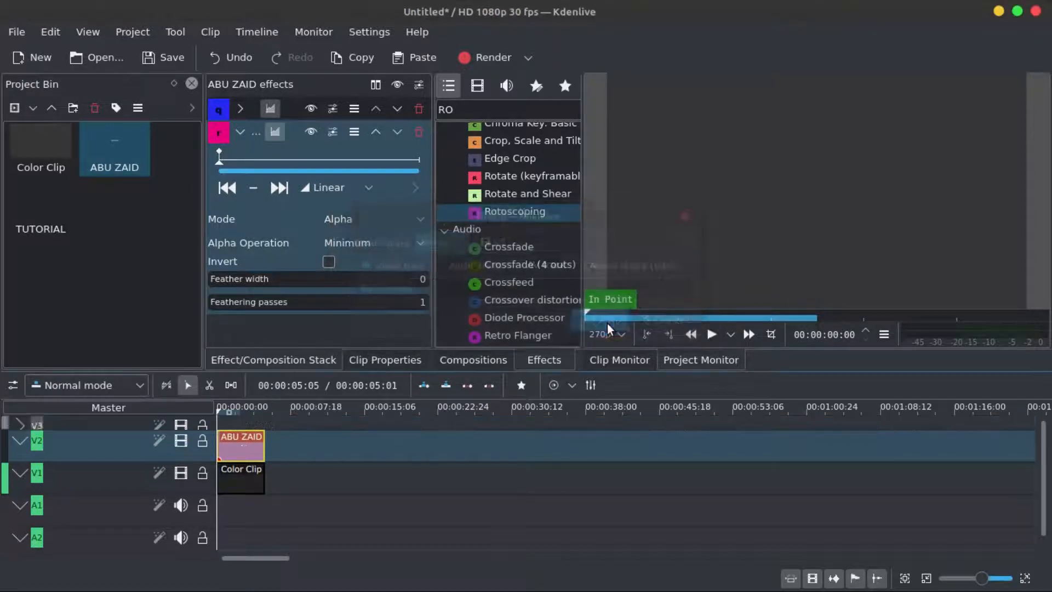
- Place the TUTORIAL title clip at the start of the new V3 track
left_click(114, 148)
left_click(40, 212)
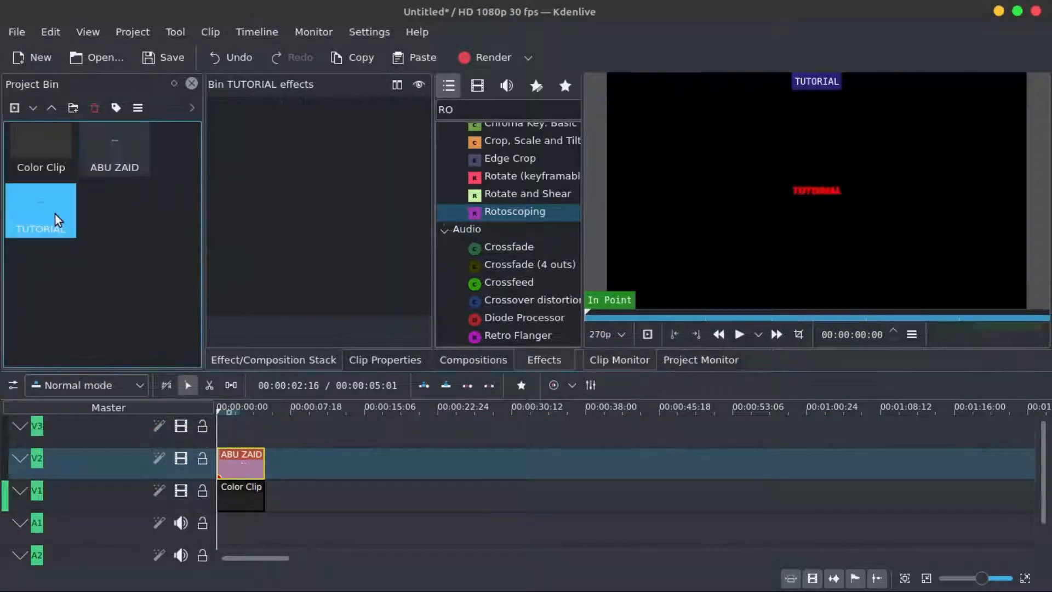
left_click_drag(39, 212, 225, 419)
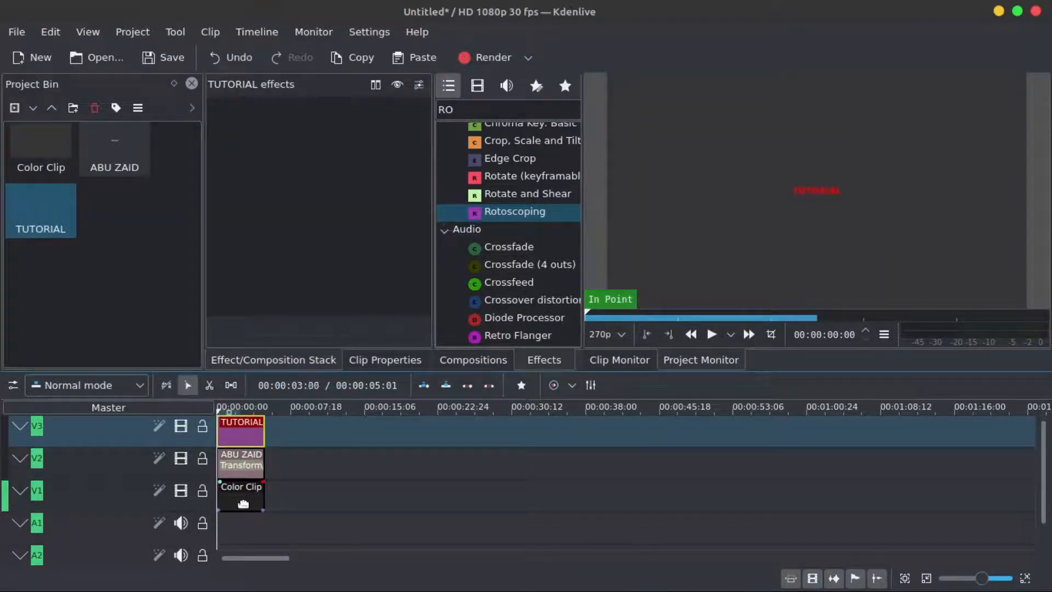
scroll(237, 475, "up", 5)
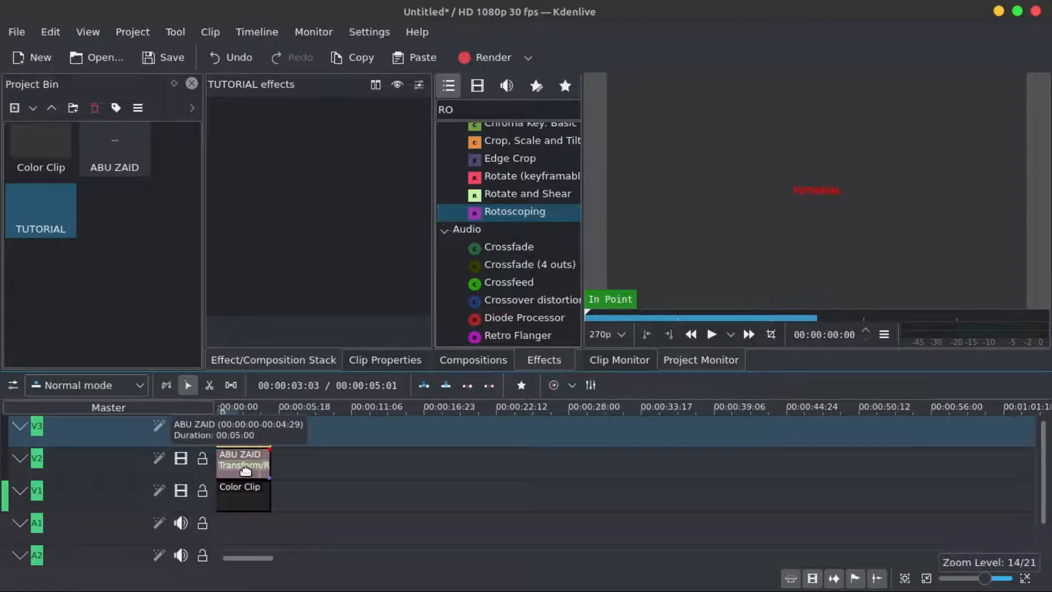
left_click_drag(230, 558, 208, 557)
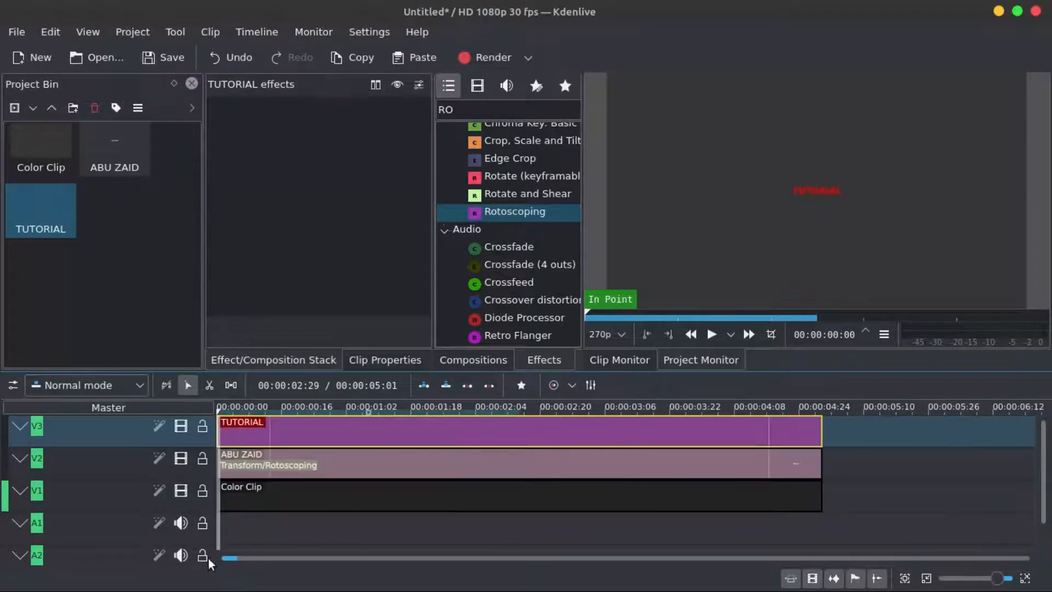
mouse_move(217, 404)
left_mouse_down()
mouse_move(235, 404)
mouse_move(216, 402)
left_mouse_up()
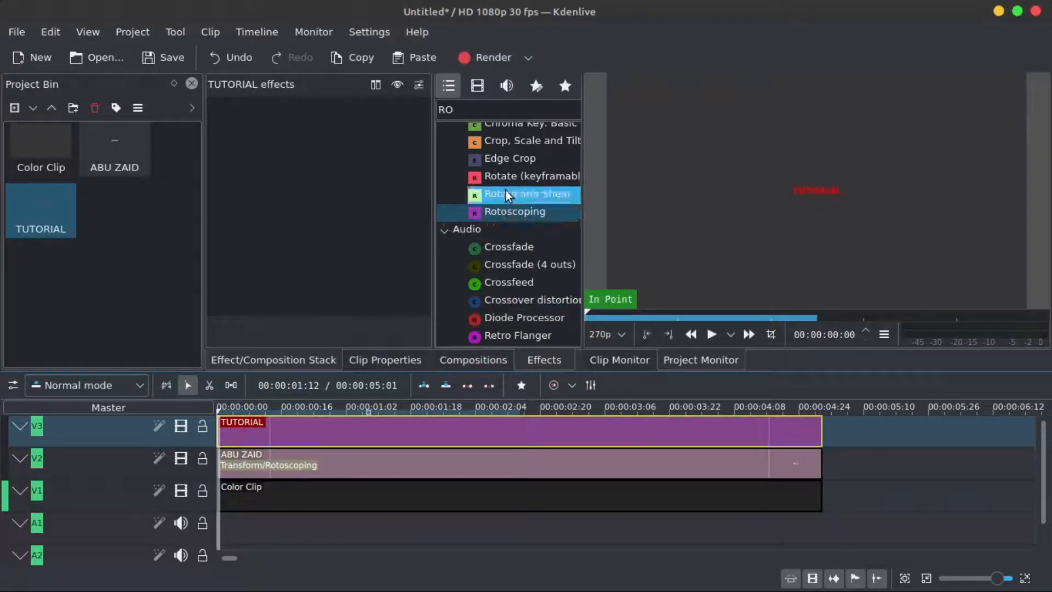
- Clear the effects search and apply the Transform effect to the TUTORIAL clip on V3
double_click(445, 110)
key("BackSpace")
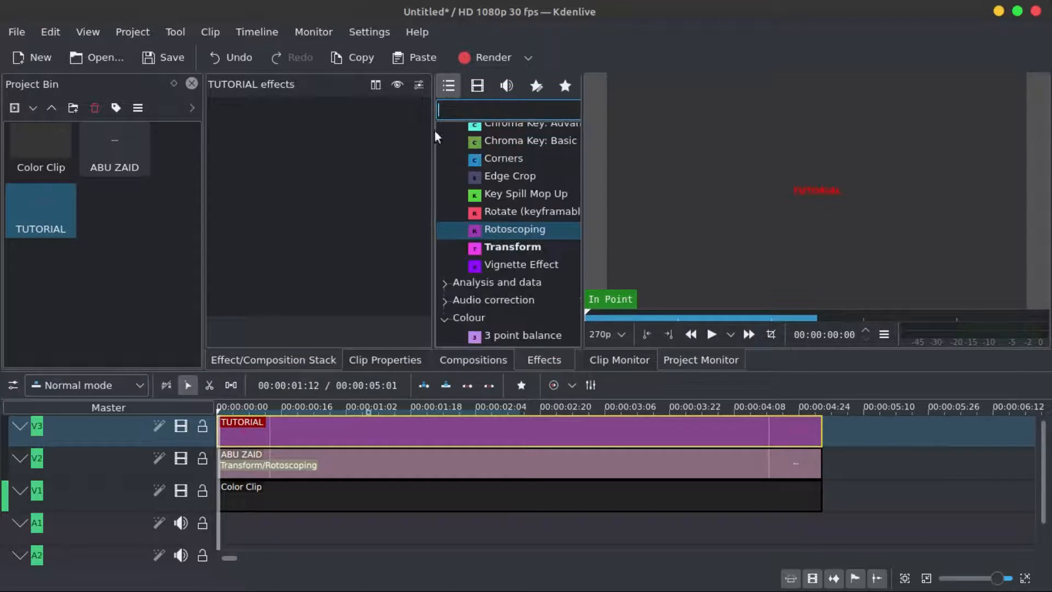
left_click(501, 250)
left_click_drag(518, 247, 317, 430)
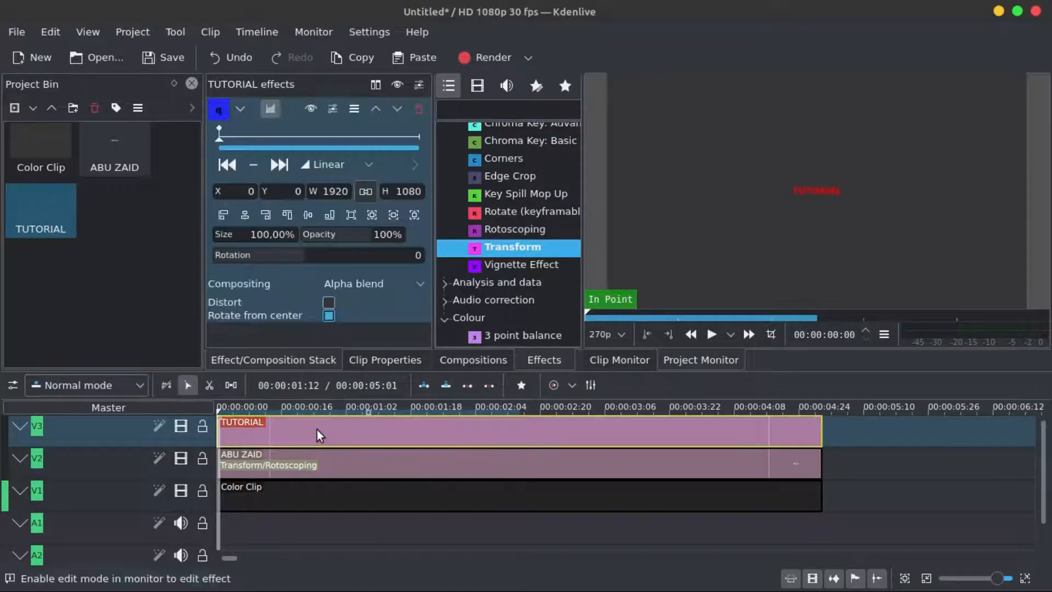
- Enable monitor editing with centre crosshair guides and move the TUTORIAL title left to X -131 at the clip's start
left_click(770, 334)
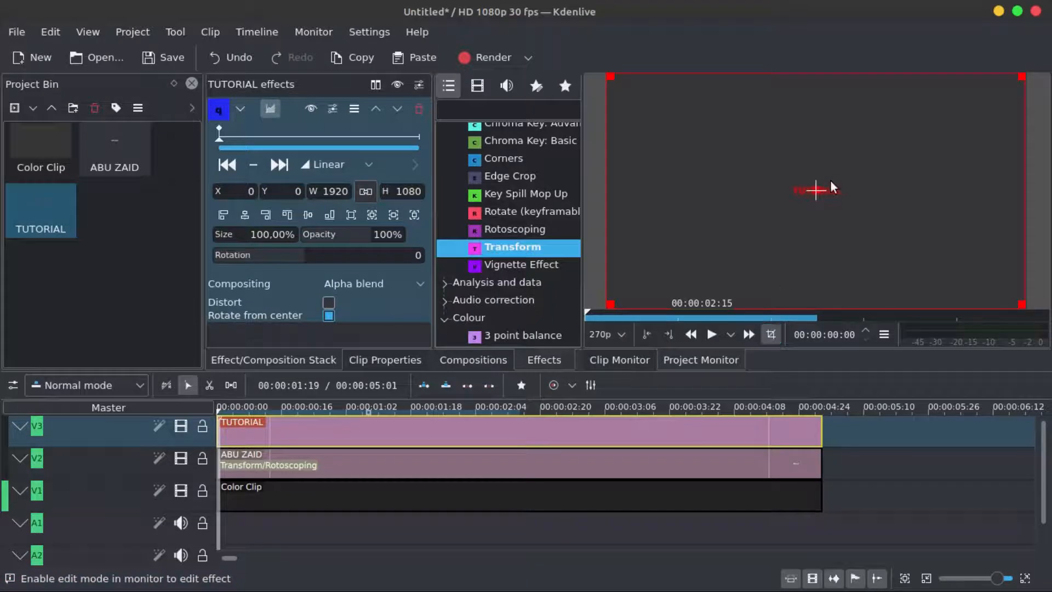
mouse_move(1037, 116)
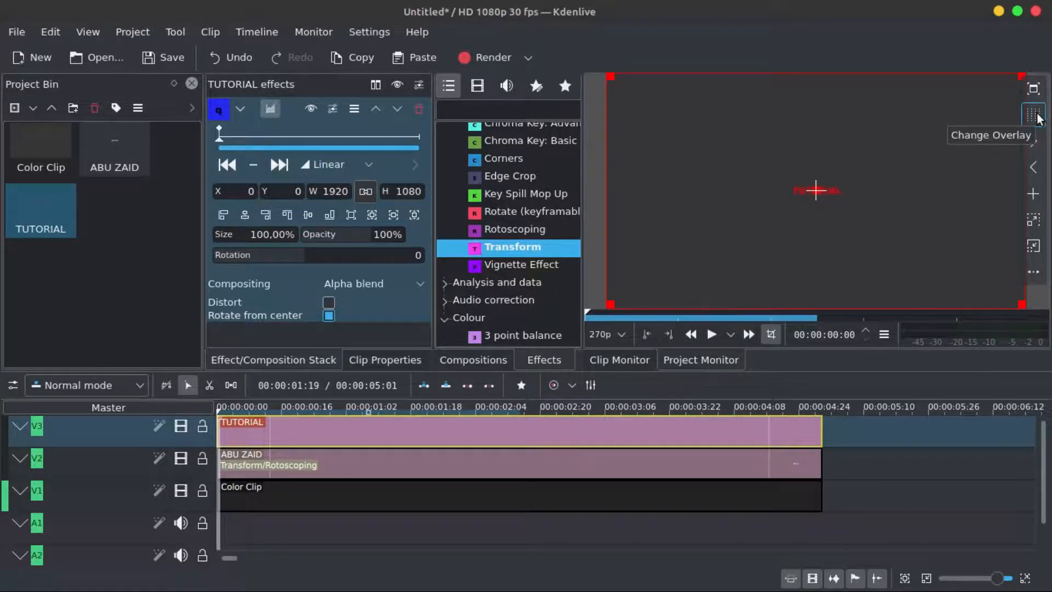
left_click(1037, 116)
left_click(1037, 117)
left_click(1036, 117)
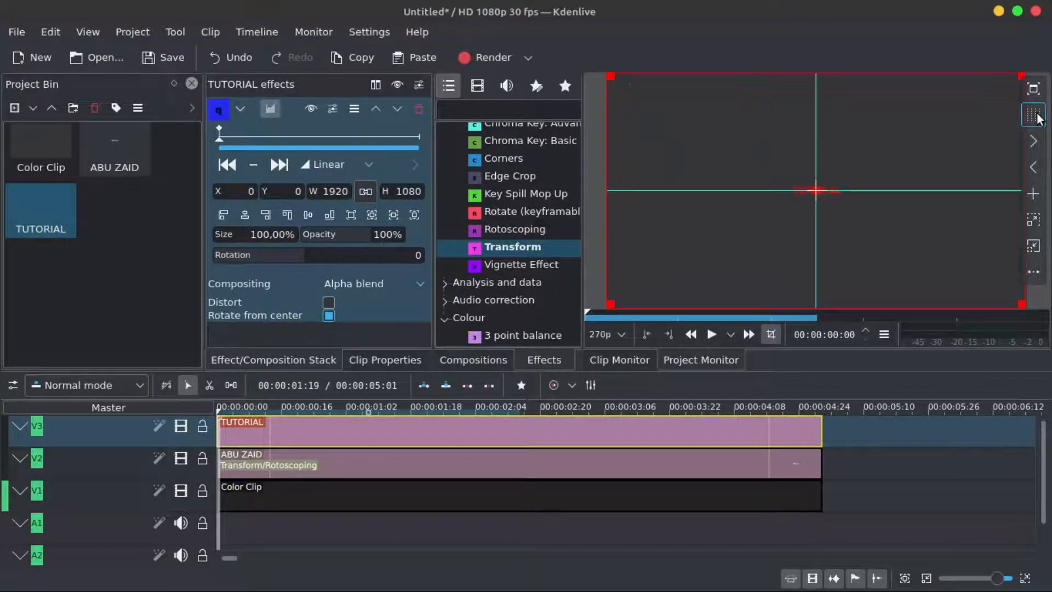
left_click(1036, 117)
left_click(1037, 117)
left_click(1036, 116)
left_click(1037, 116)
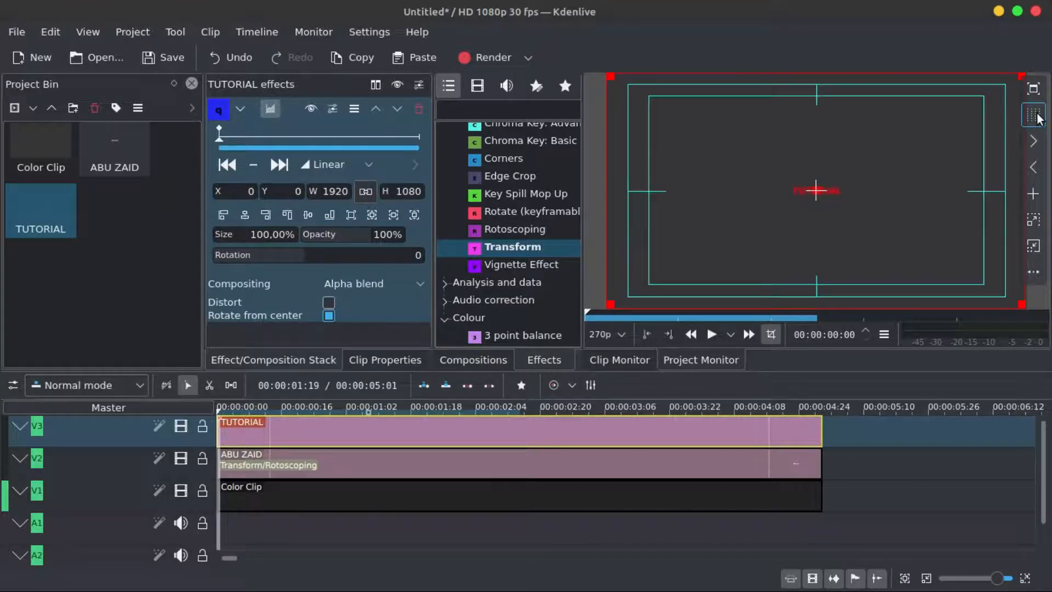
left_click(1037, 117)
left_click(1036, 117)
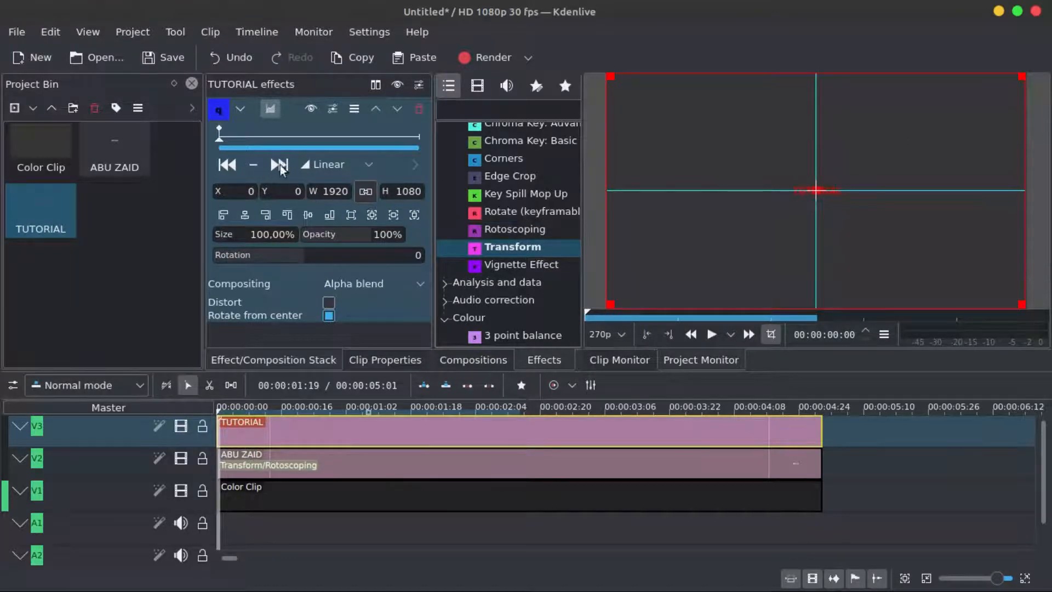
left_click_drag(817, 189, 792, 188)
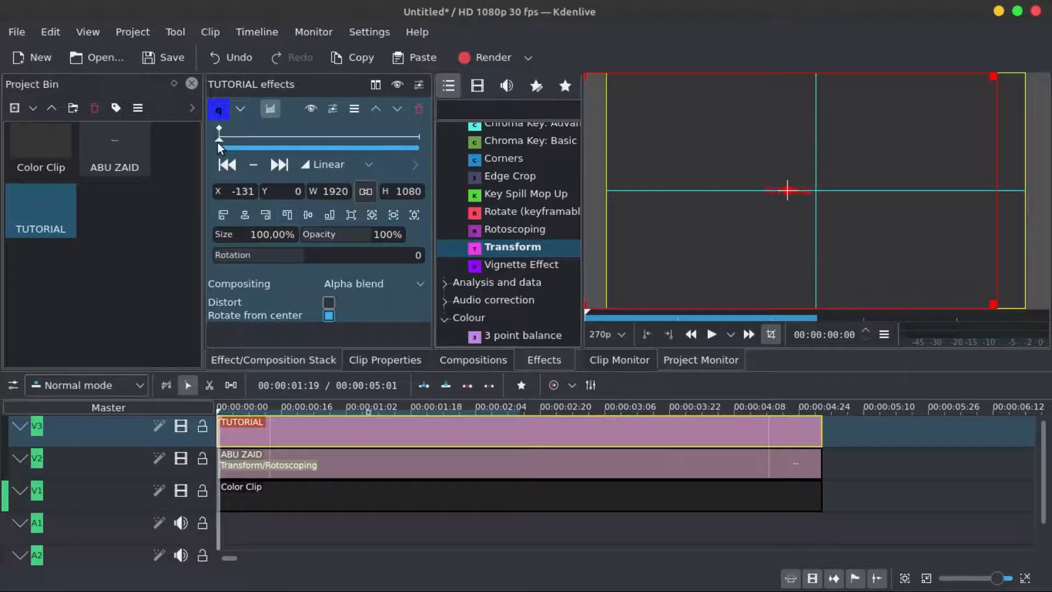
- Add a Transform keyframe at 00:00:01:11 and move the title right to X 115, Y 0
left_click_drag(220, 143, 274, 139)
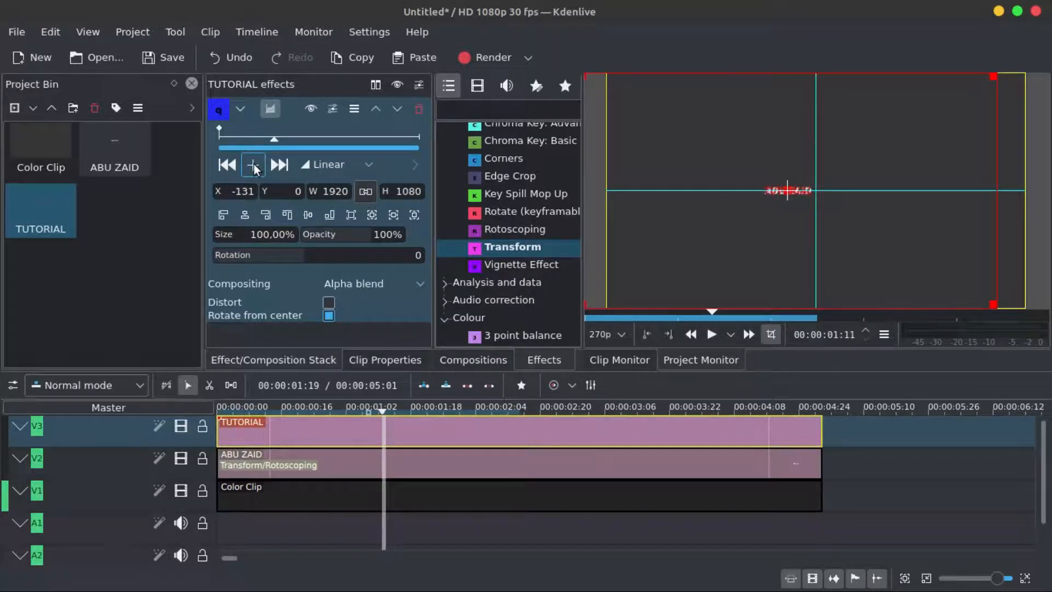
left_click(254, 163)
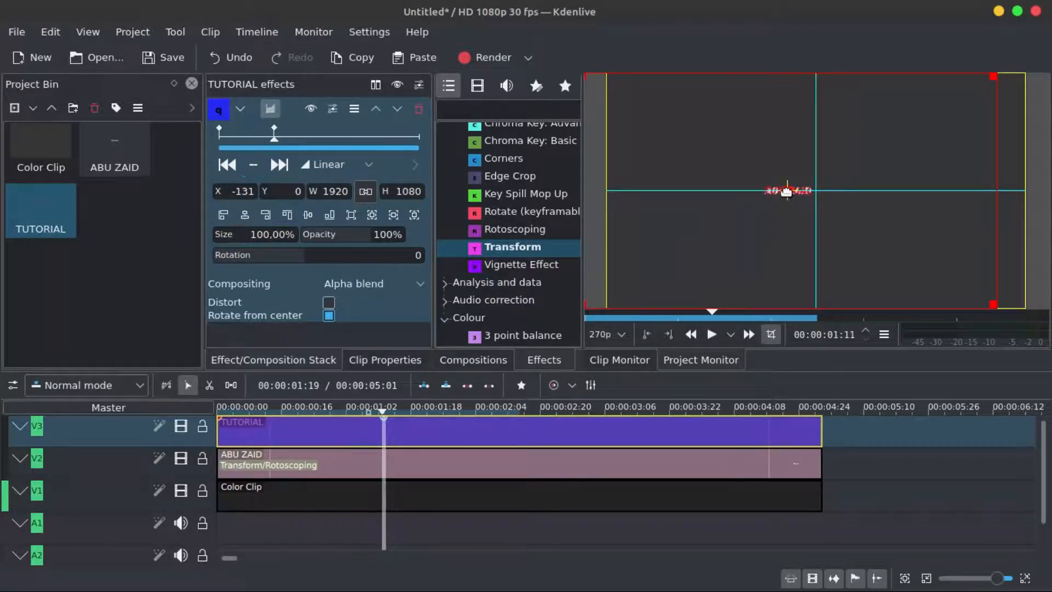
left_click_drag(786, 191, 838, 190)
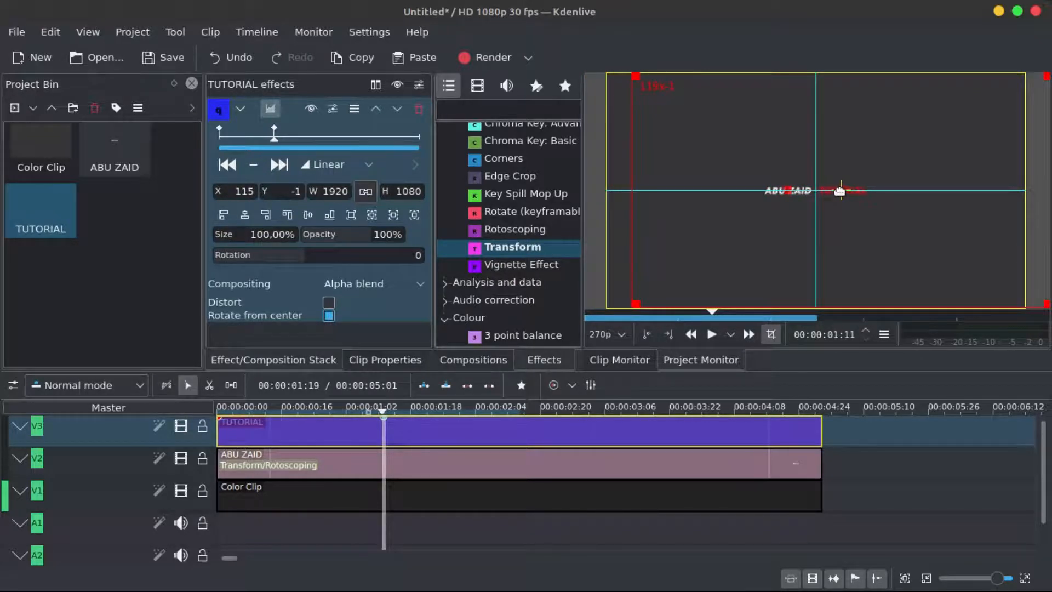
left_click(309, 215)
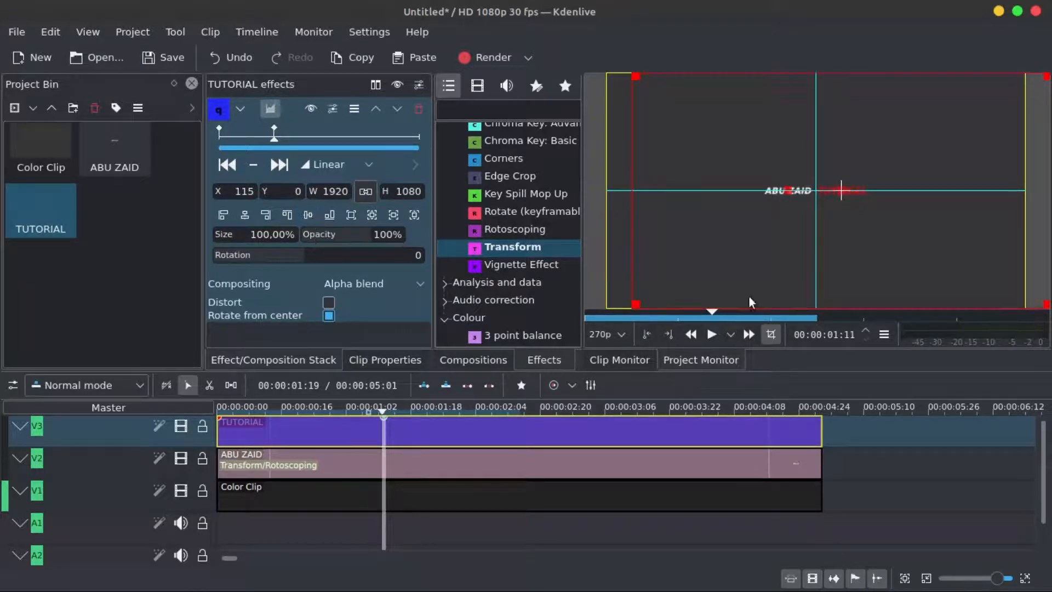
- Switch the monitor to a grid overlay and scrub the playhead to preview the title movement
left_click(766, 337)
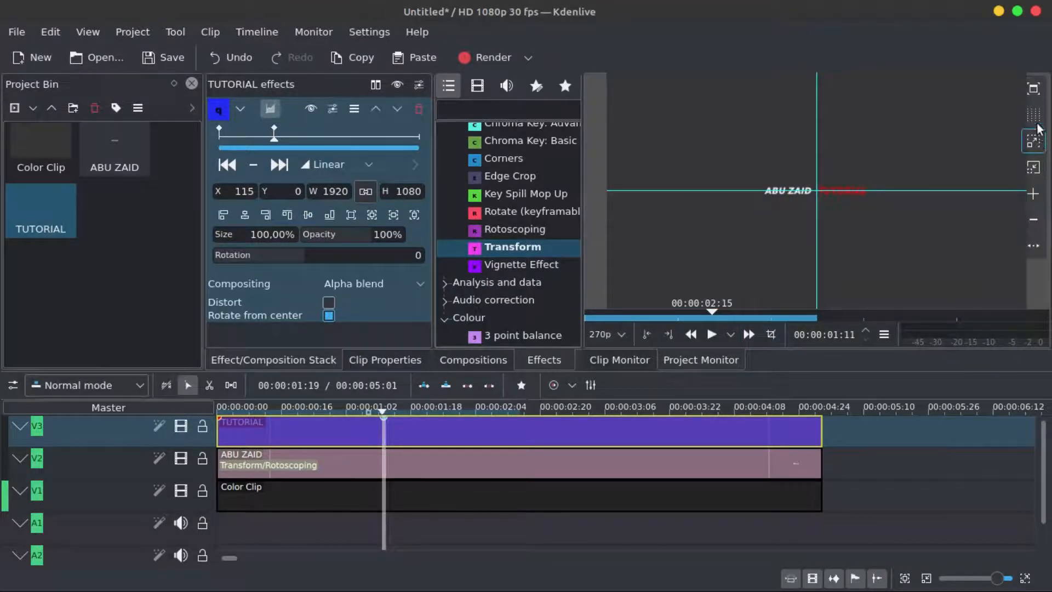
left_click(1035, 119)
left_click(1033, 116)
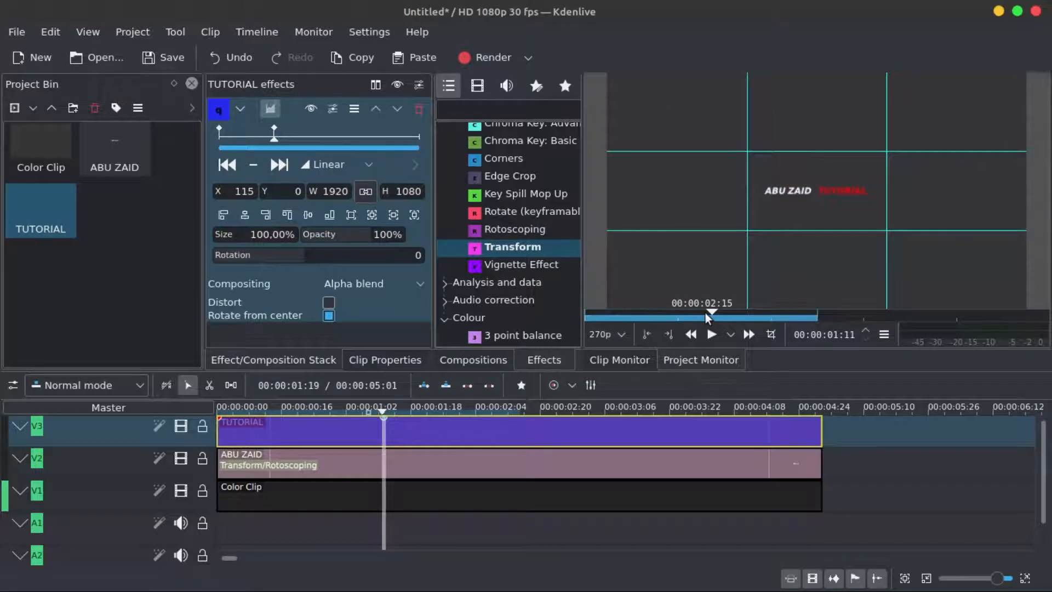
mouse_move(708, 311)
left_mouse_down()
mouse_move(587, 312)
mouse_move(750, 311)
mouse_move(636, 310)
mouse_move(710, 311)
left_mouse_up()
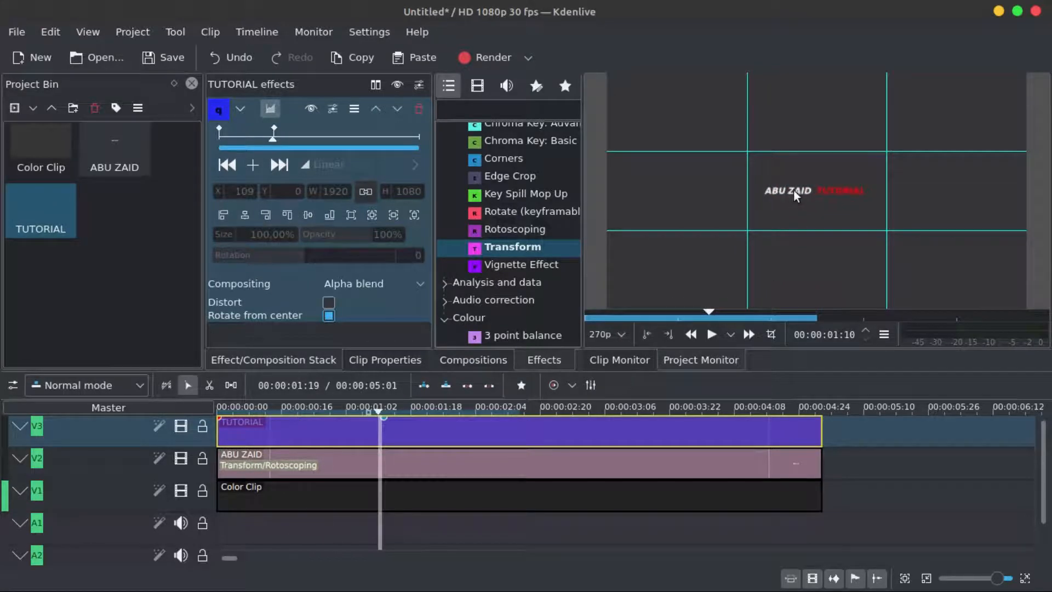
left_click_drag(706, 310, 682, 314)
left_click_drag(708, 314, 583, 311)
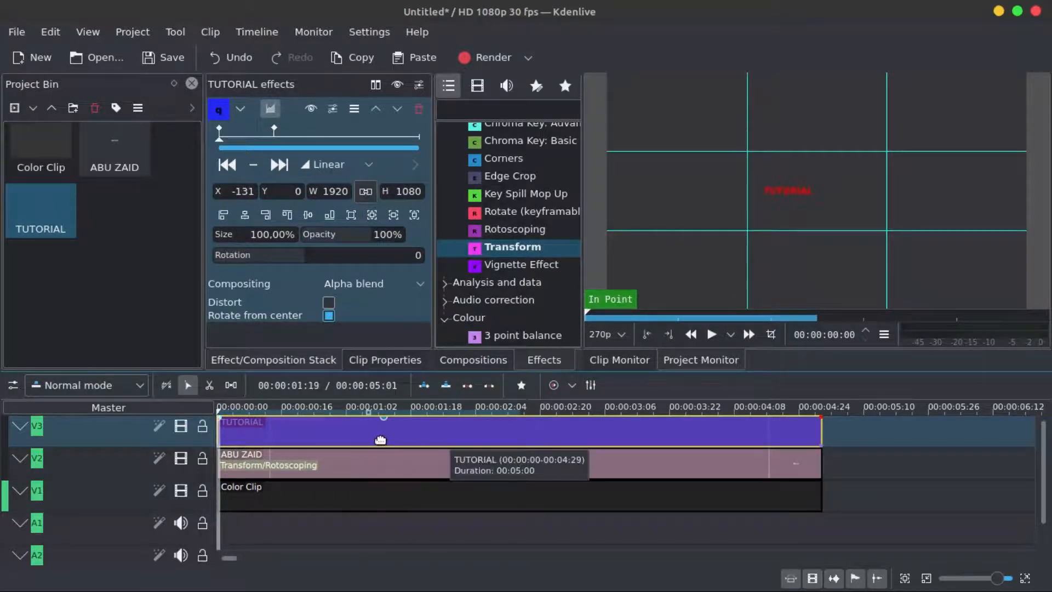
- Apply Rotoscoping to the TUTORIAL clip and draw a mask polygon covering the frame's right half from the centre line
left_click(240, 109)
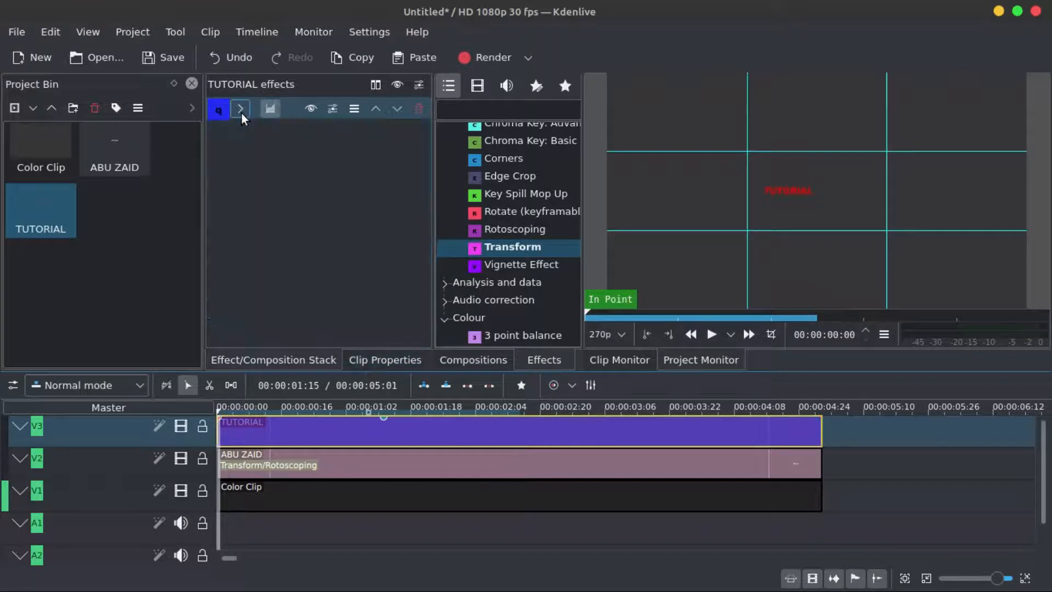
left_click_drag(537, 230, 323, 433)
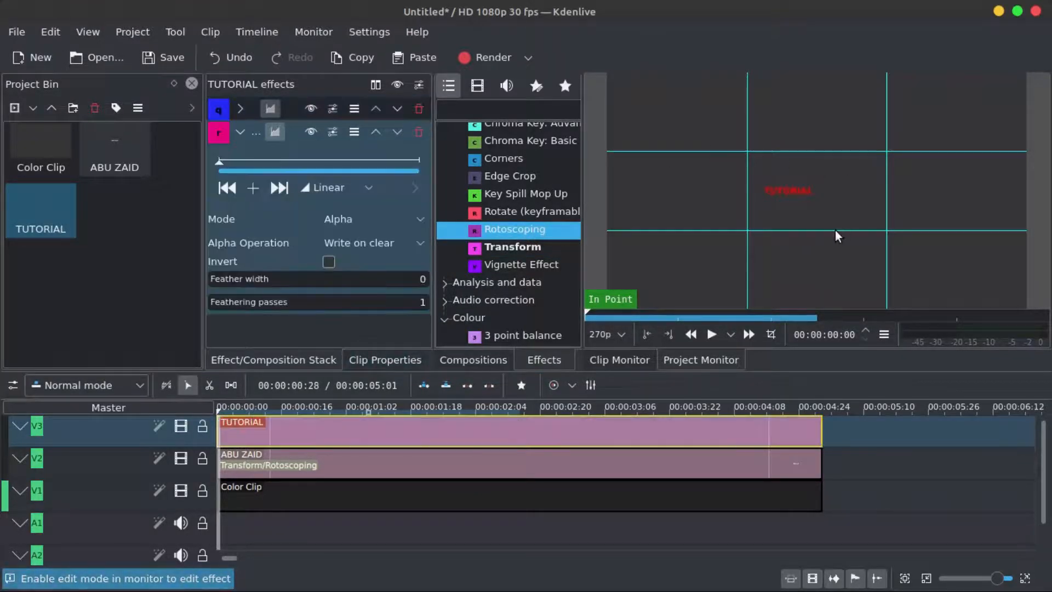
left_click(771, 334)
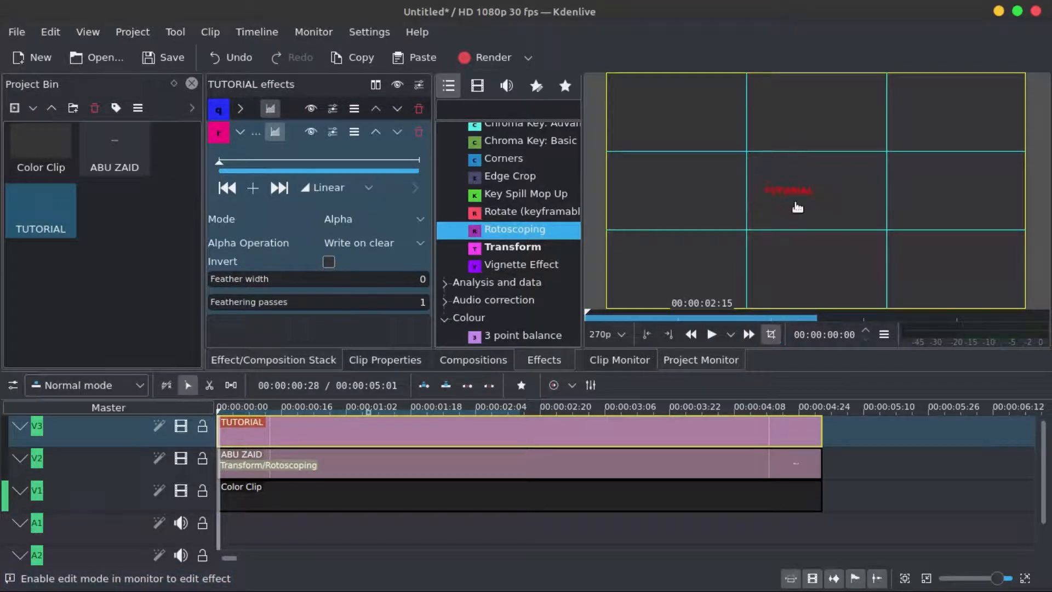
left_click(1032, 116)
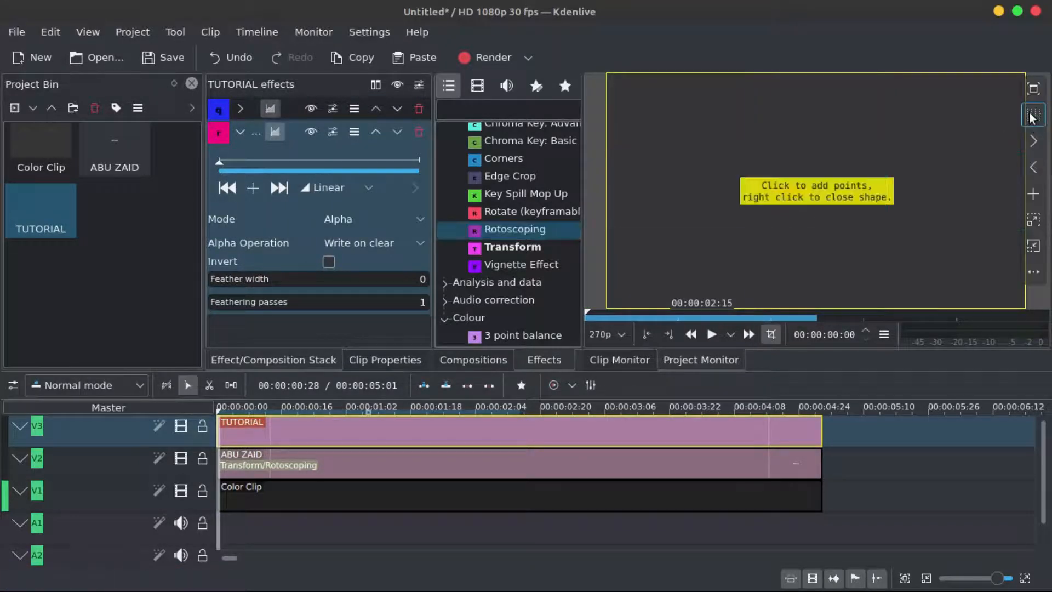
left_click(1030, 114)
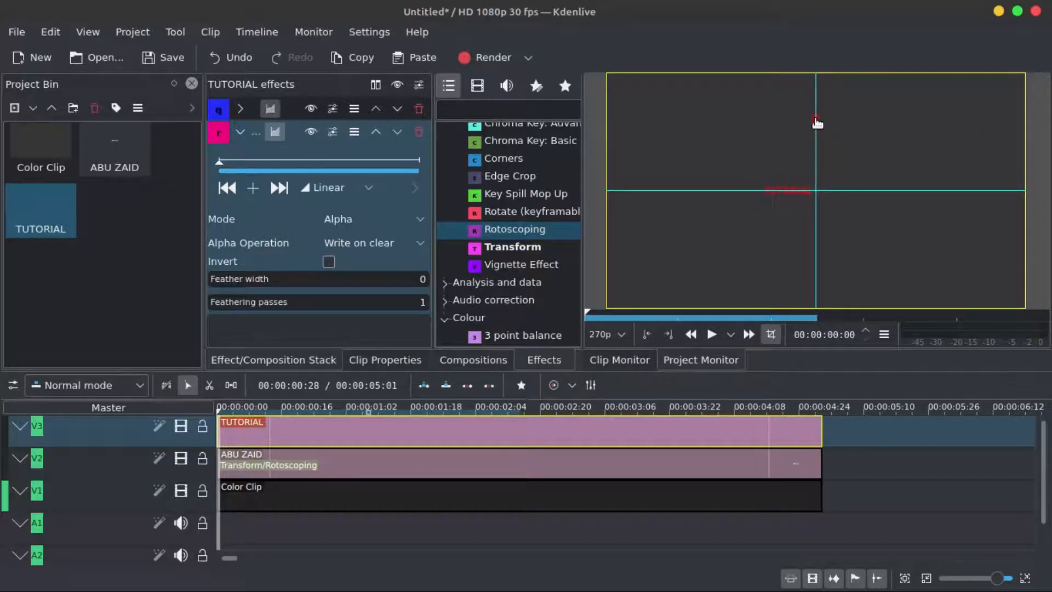
left_click(944, 239)
left_click(968, 152)
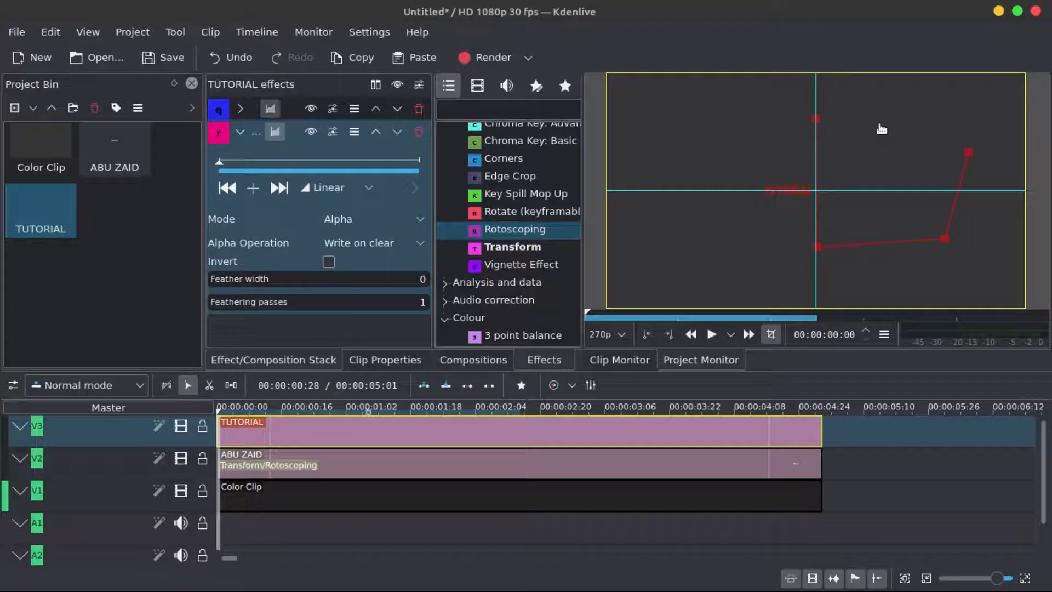
left_click(815, 119)
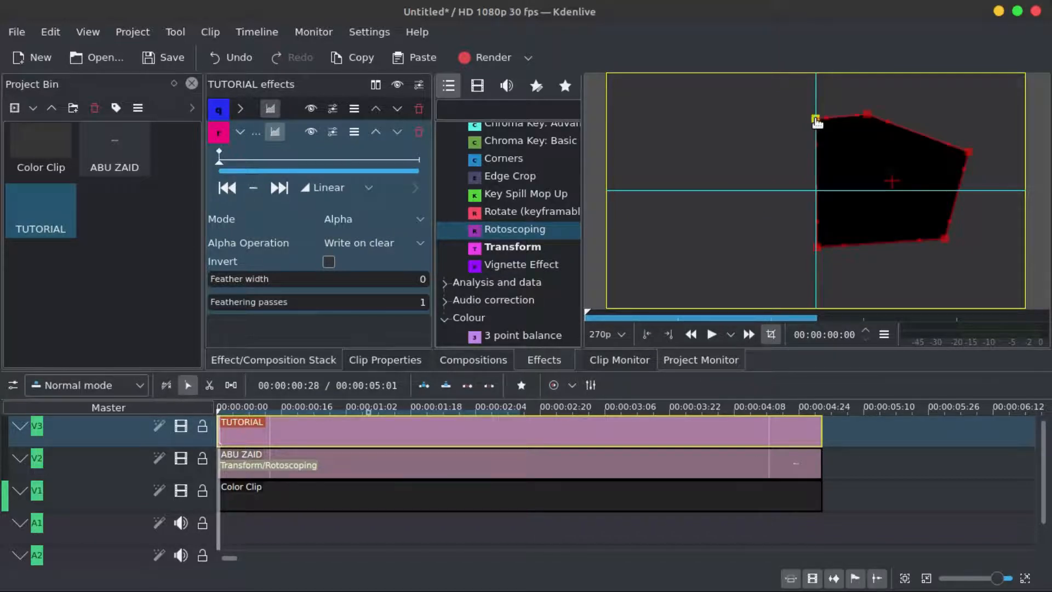
- Set the Rotoscoping alpha operation to Minimum and leave monitor edit mode
left_click(419, 243)
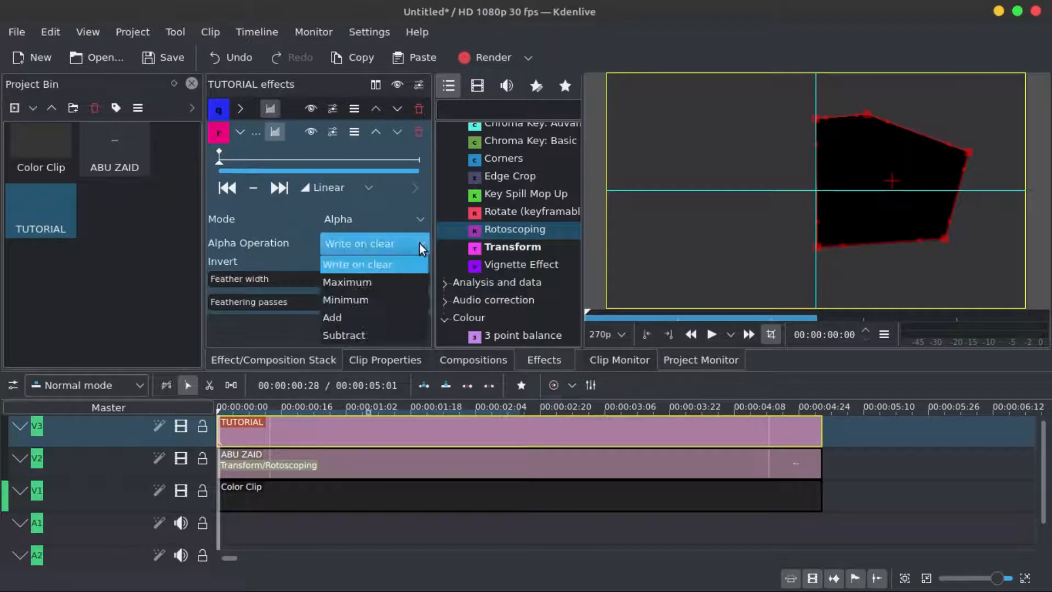
left_click(376, 297)
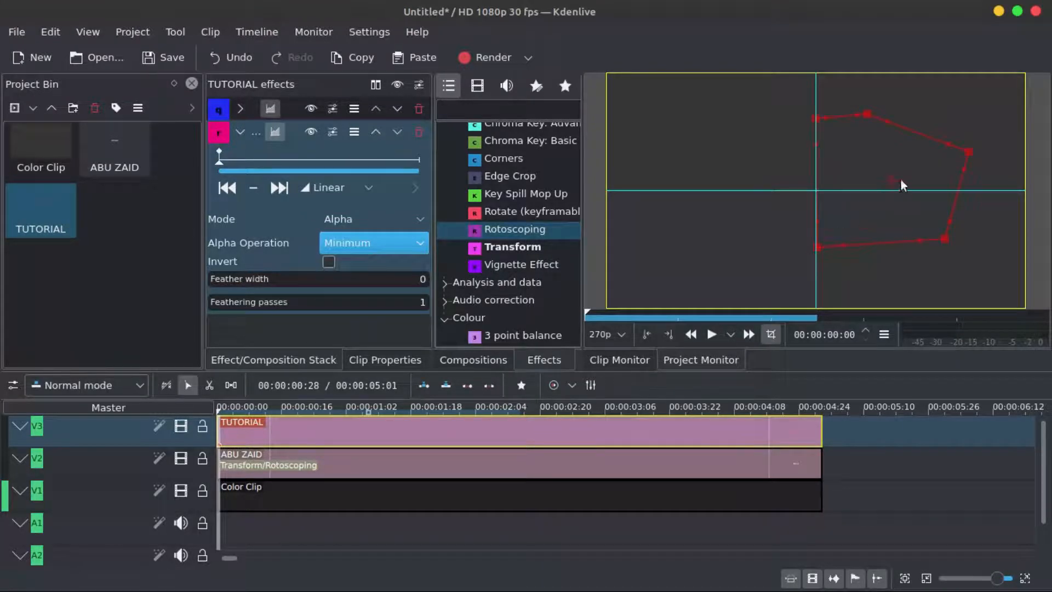
left_click(1034, 114)
left_click(1034, 114)
left_click(1034, 114)
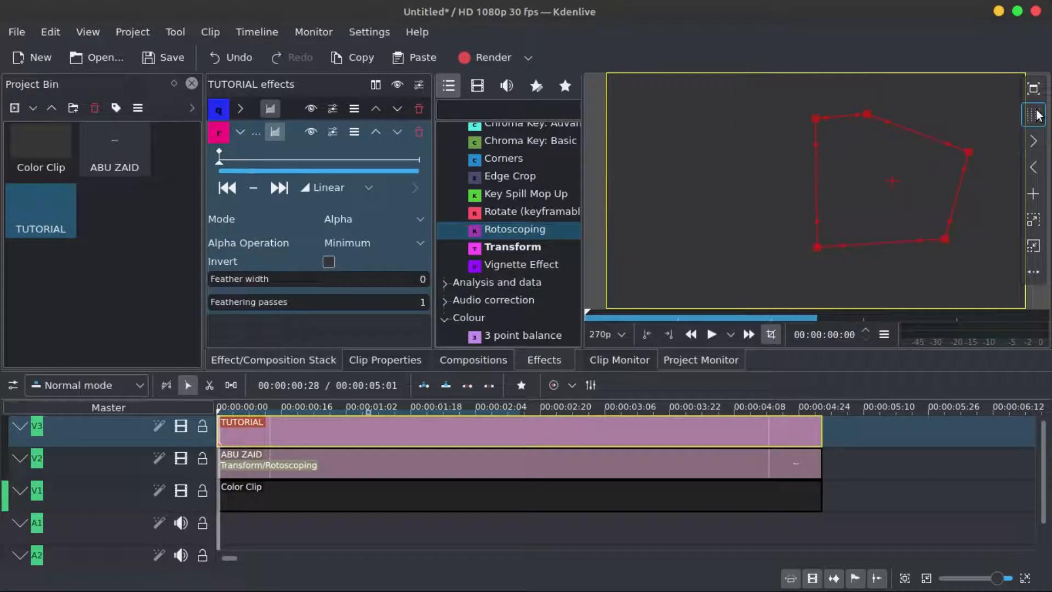
left_click(771, 334)
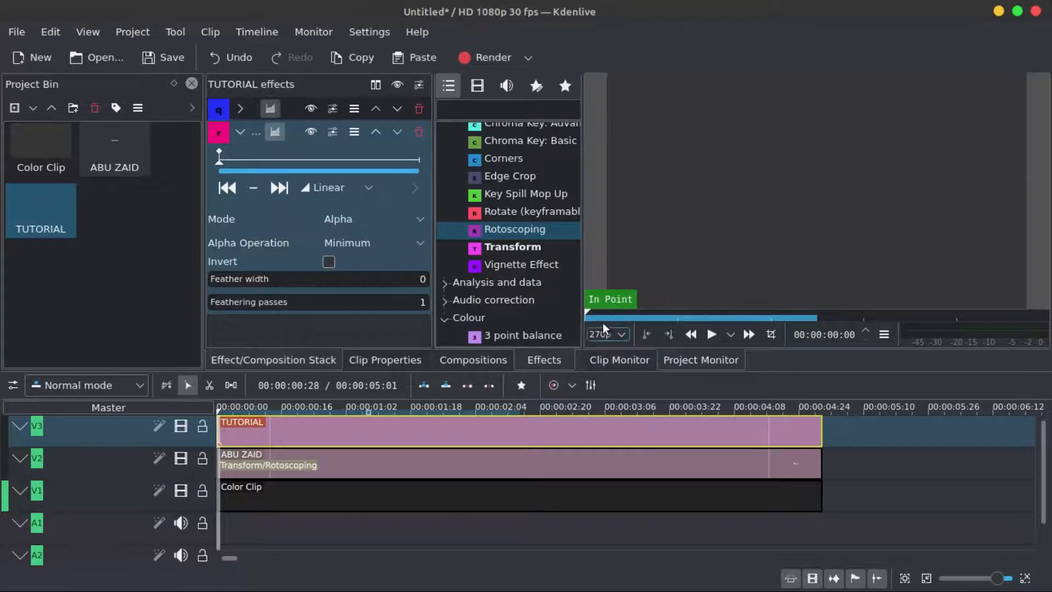
- Play the timeline from the start to preview the TUTORIAL reveal
mouse_move(588, 311)
left_mouse_down()
mouse_move(686, 310)
mouse_move(662, 298)
mouse_move(590, 303)
left_mouse_up()
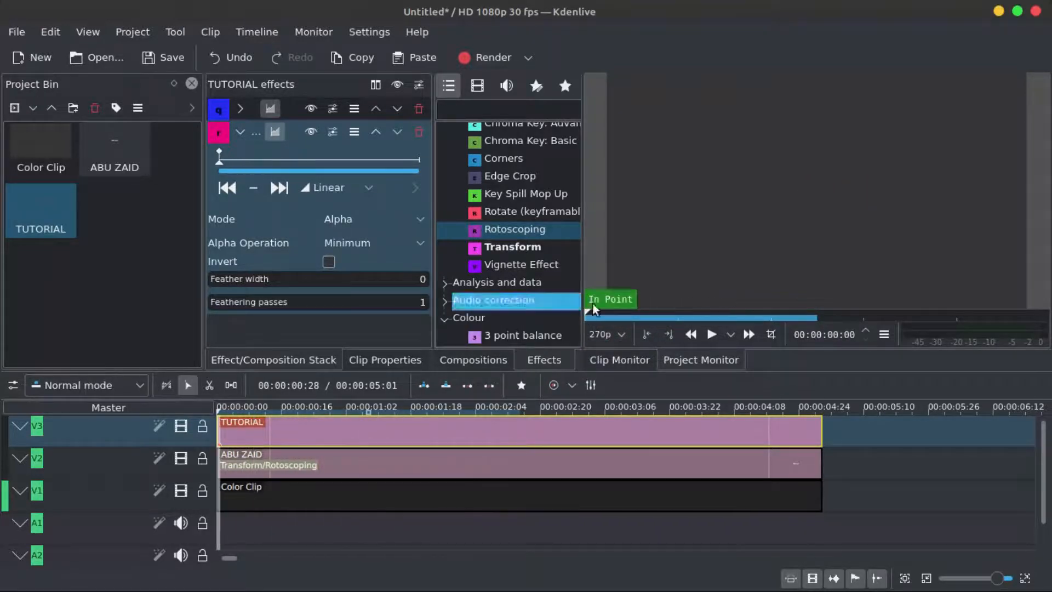
left_click(712, 334)
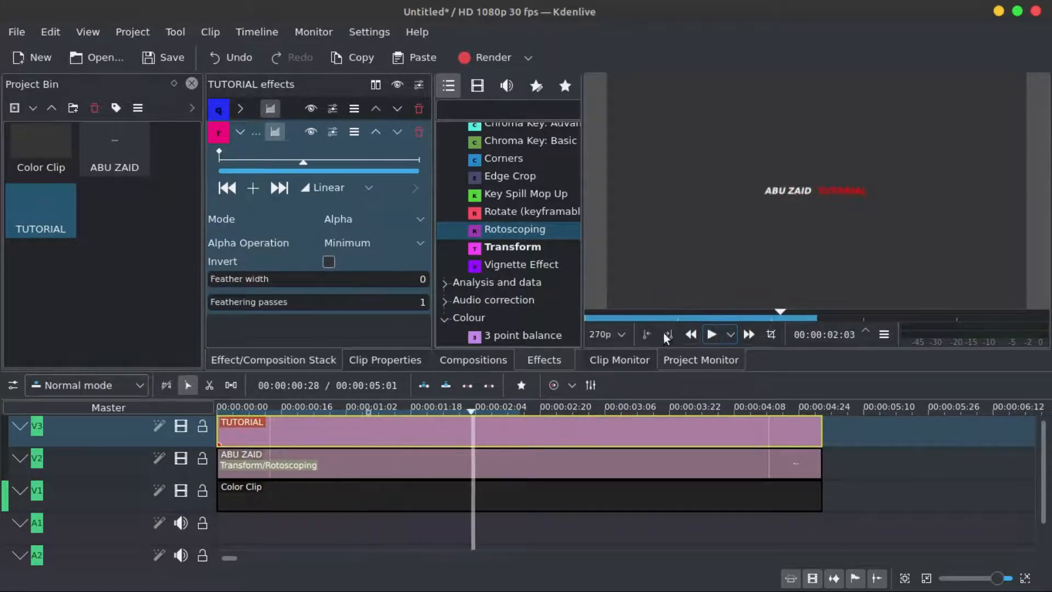
left_click(711, 334)
left_click_drag(603, 314, 713, 304)
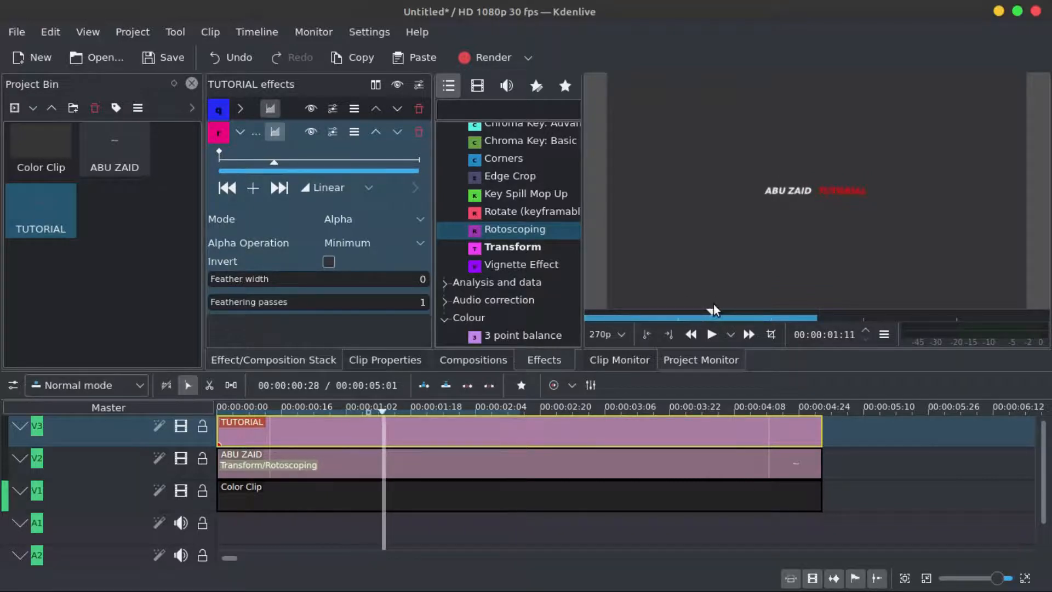
- Move the Transform effect's second keyframe earlier, to about 00:00:01:03
left_click(238, 136)
left_click(239, 107)
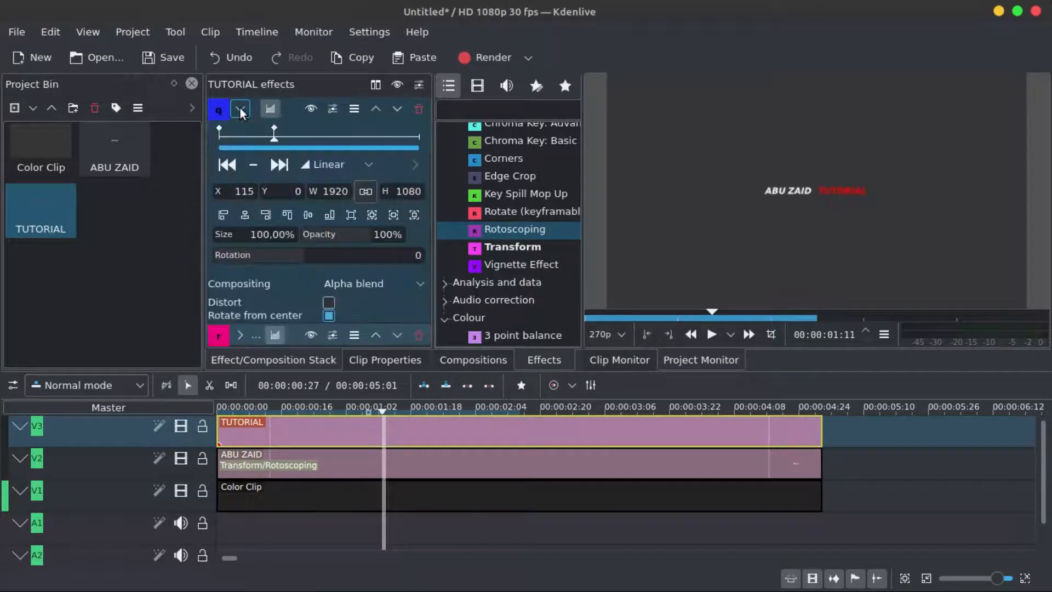
left_click_drag(275, 132, 265, 129)
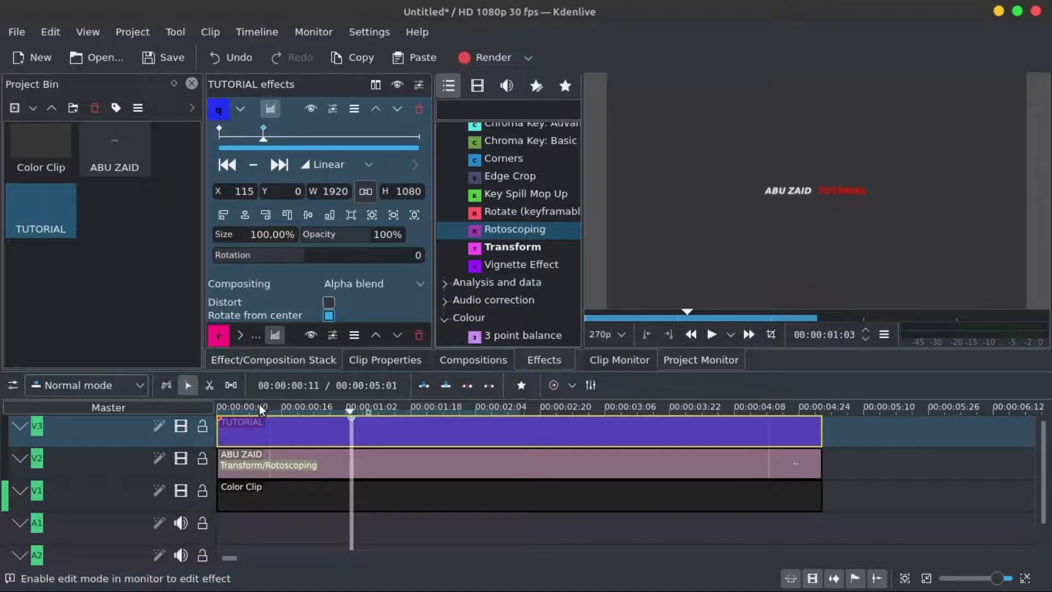
- Play and scrub the timeline from the start to preview the revised title animation
left_click_drag(258, 404, 206, 396)
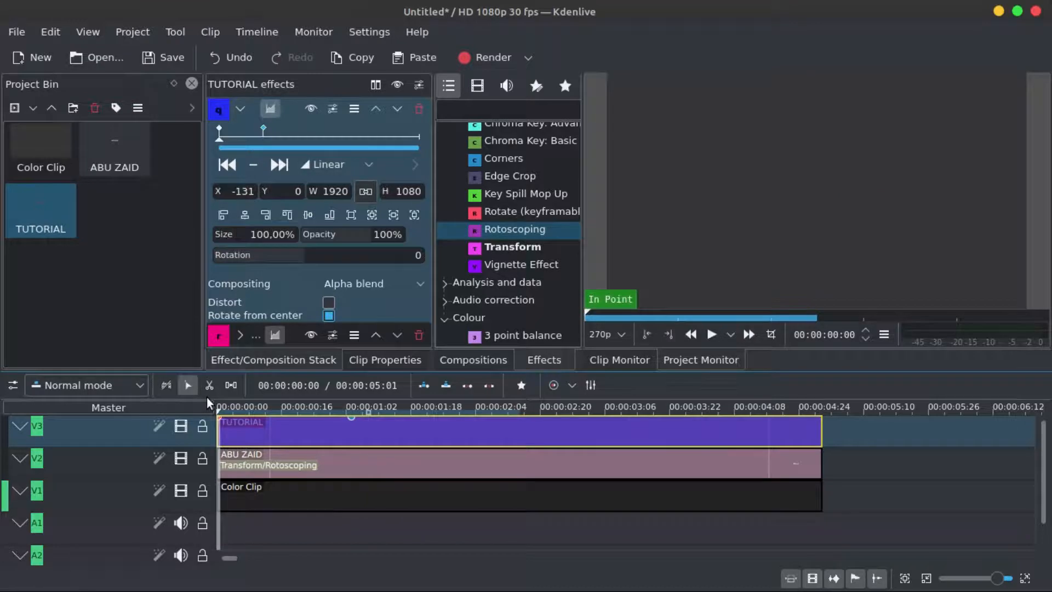
left_click(709, 334)
left_click(709, 334)
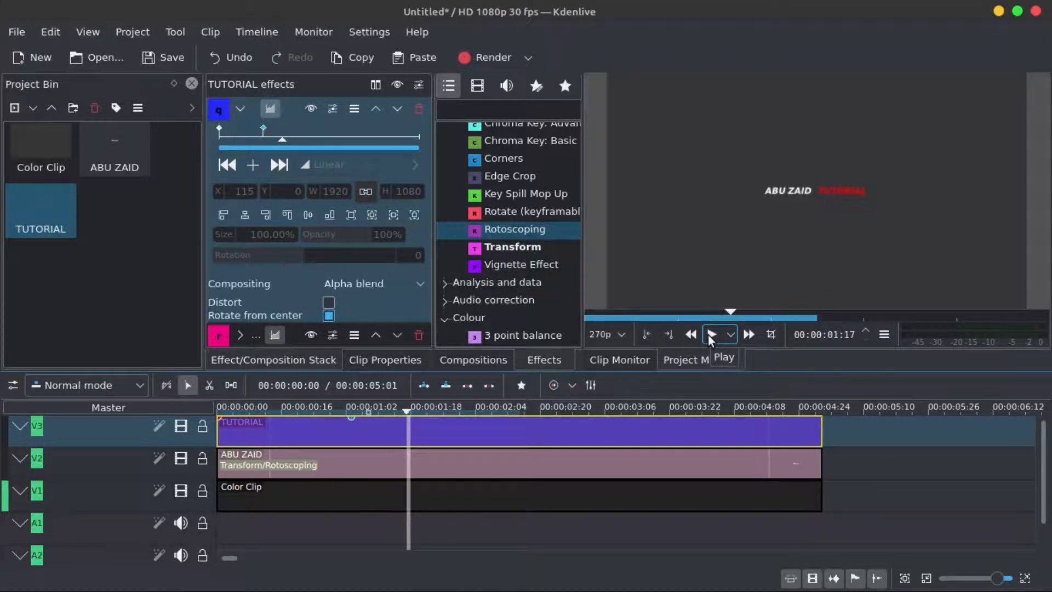
left_click_drag(730, 311, 649, 311)
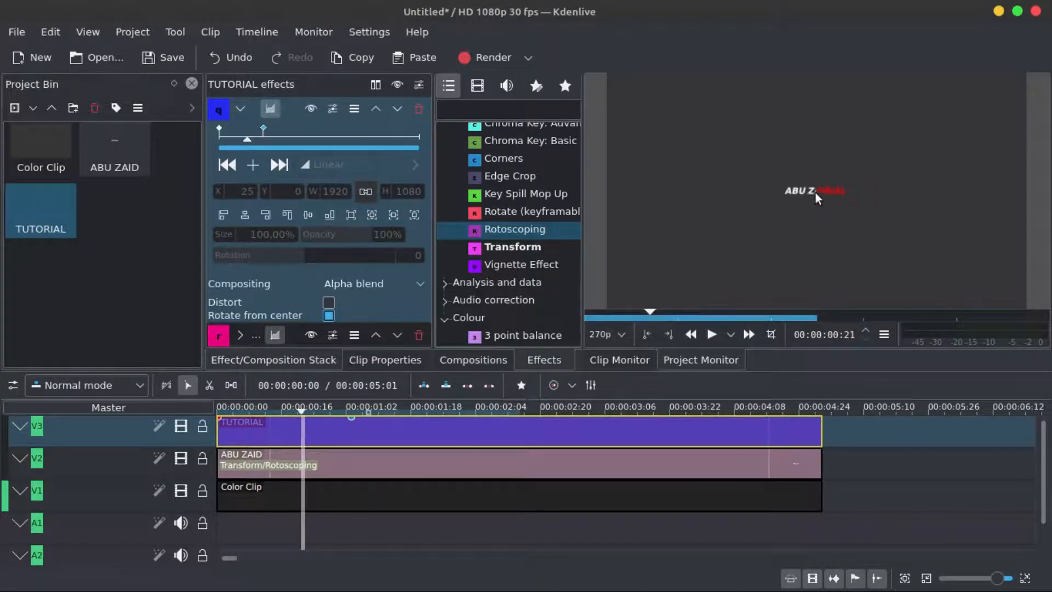
left_click(106, 431)
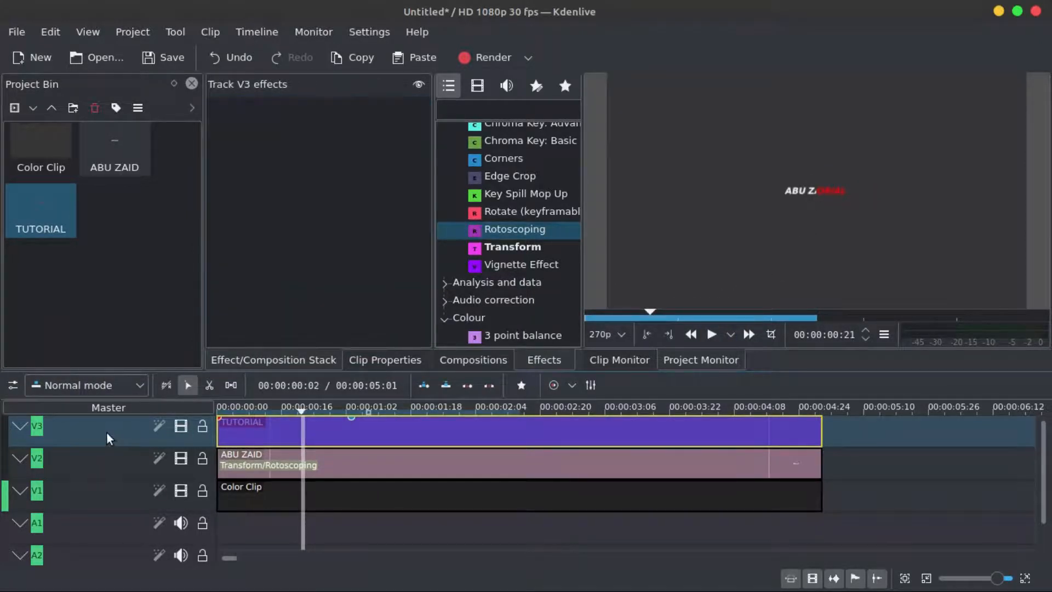
- Insert a new video track above V3
right_click(107, 432)
left_click(140, 438)
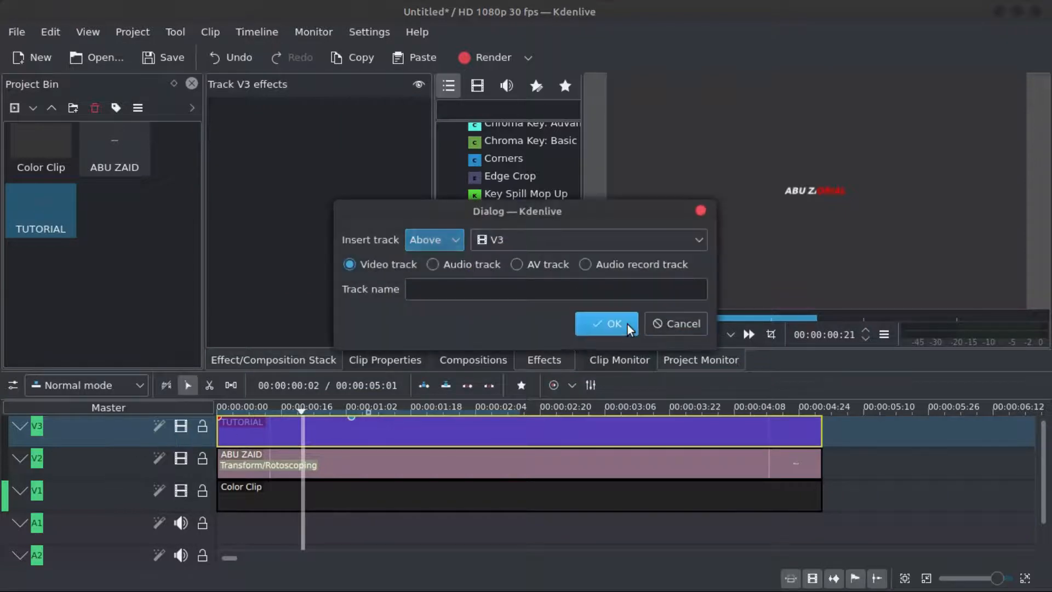
left_click(626, 324)
- Create a new title clip containing a thin white vertical bar about 3 × 71 px near the centre, nudged slightly down
left_click(35, 109)
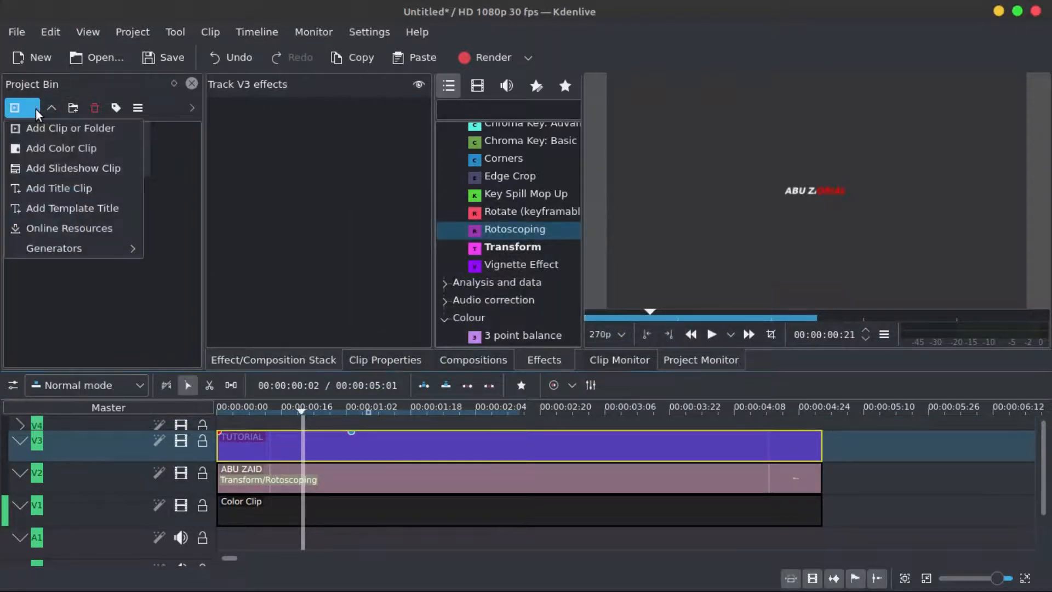
left_click(47, 189)
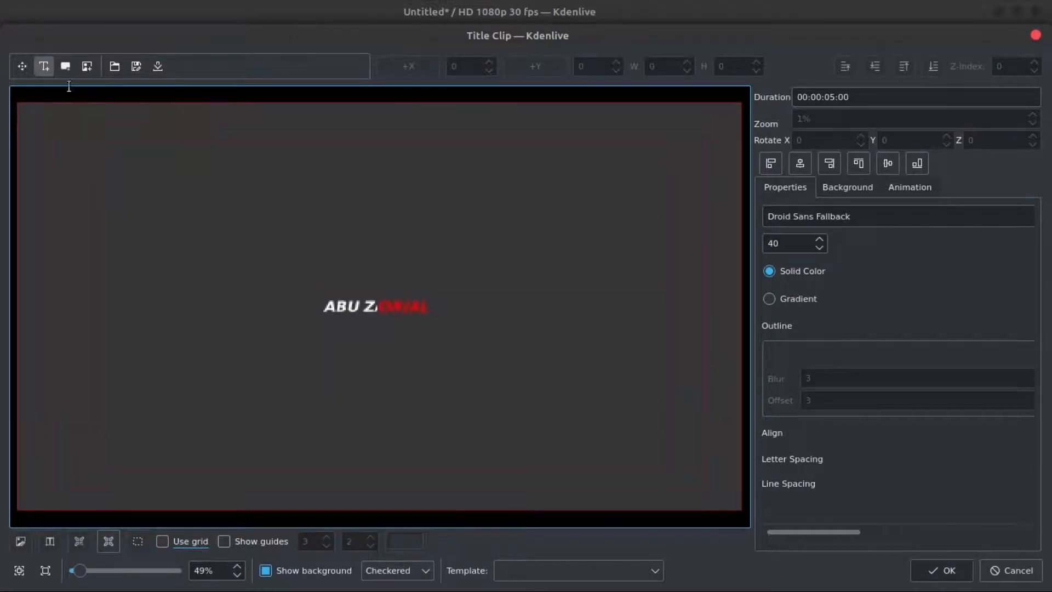
left_click(66, 66)
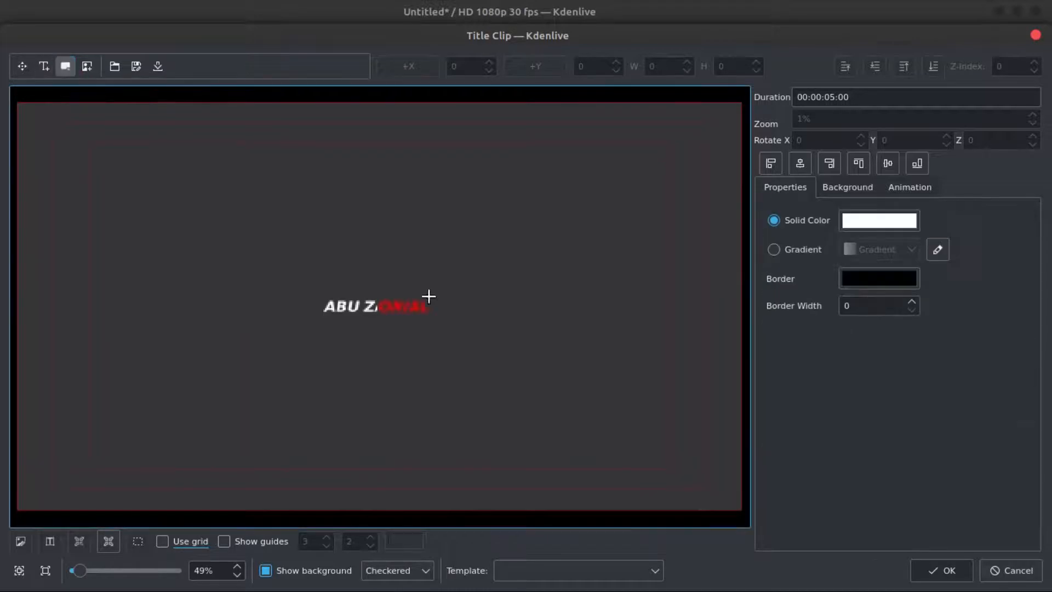
left_click_drag(377, 290, 377, 316)
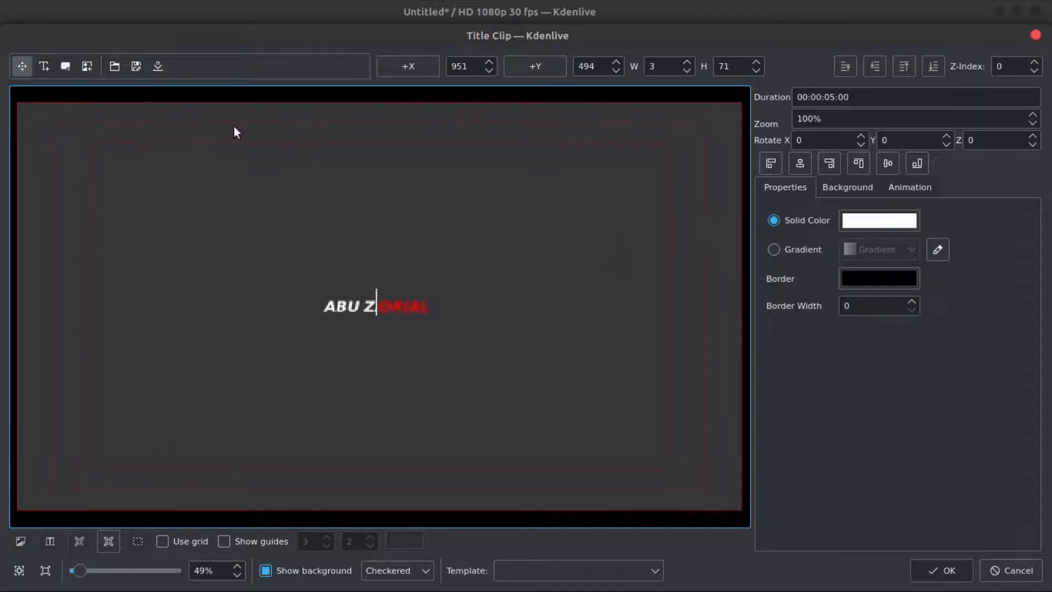
scroll(377, 313, "up", 3)
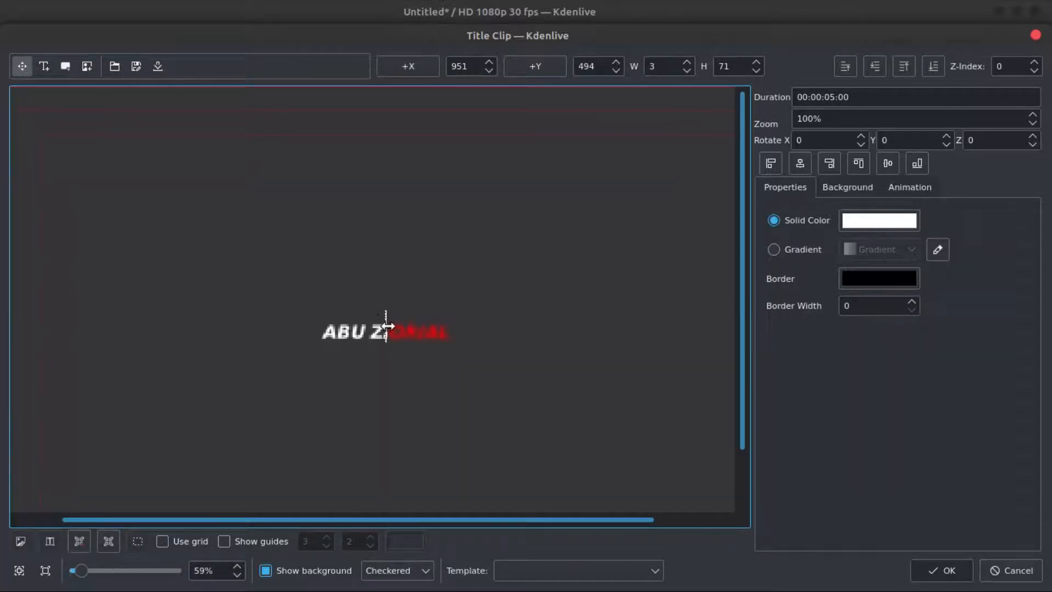
key("Down")
key("Down")
key("Down")
key("Down")
key("Down")
key("Down")
key("Down")
key("Down")
key("Down")
key("Down")
left_click(951, 570)
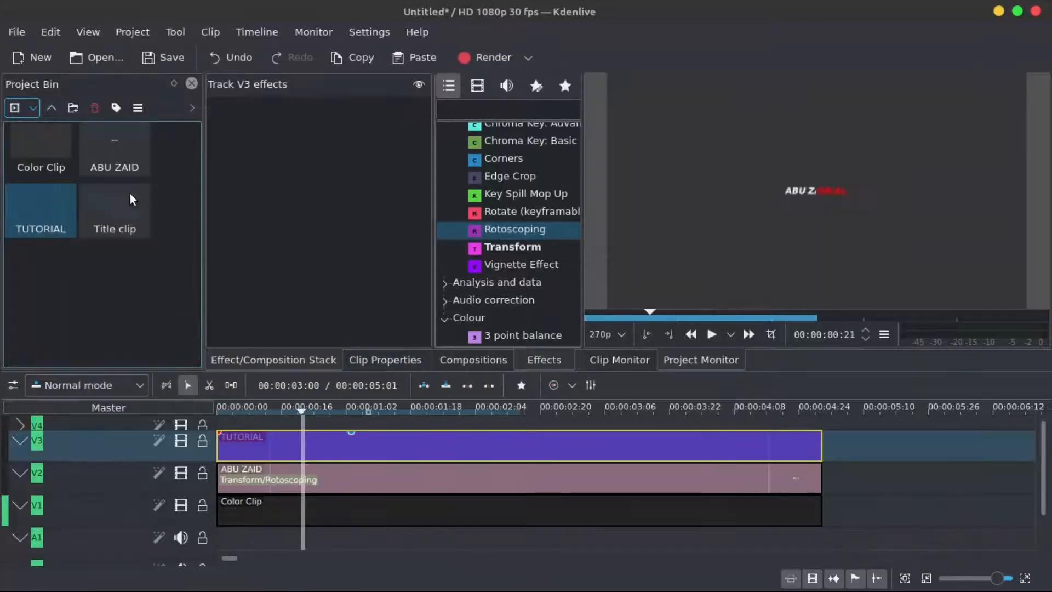
- Place the new title clip on the top track at the start of the timeline
left_click(45, 212)
left_click(112, 211)
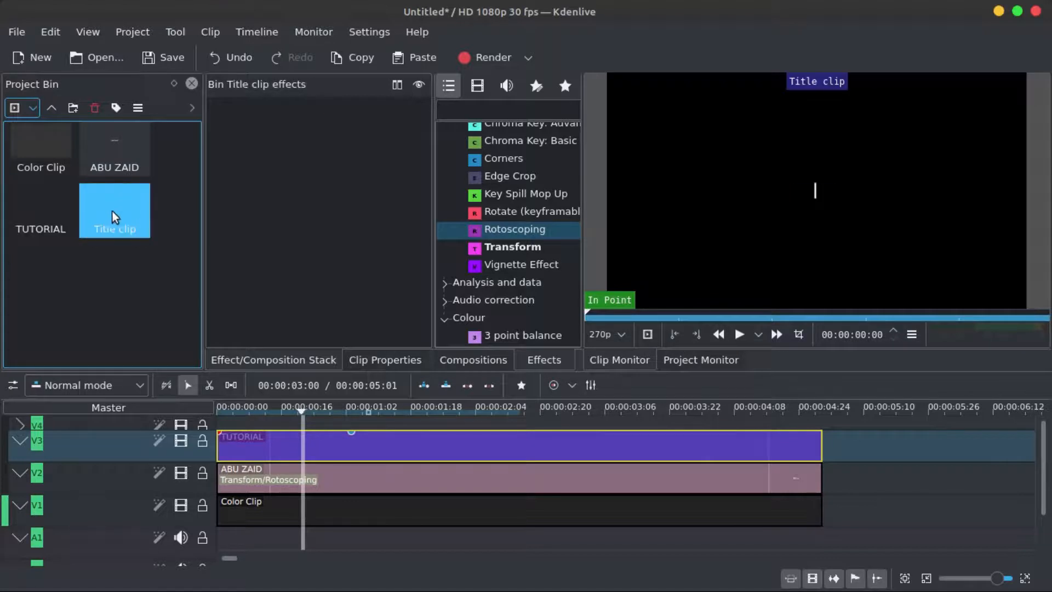
mouse_move(104, 203)
left_mouse_down()
mouse_move(328, 321)
mouse_move(335, 433)
mouse_move(378, 421)
mouse_move(246, 421)
mouse_move(212, 400)
mouse_move(294, 393)
mouse_move(226, 386)
mouse_move(285, 382)
mouse_move(234, 379)
left_mouse_up()
left_click(247, 405)
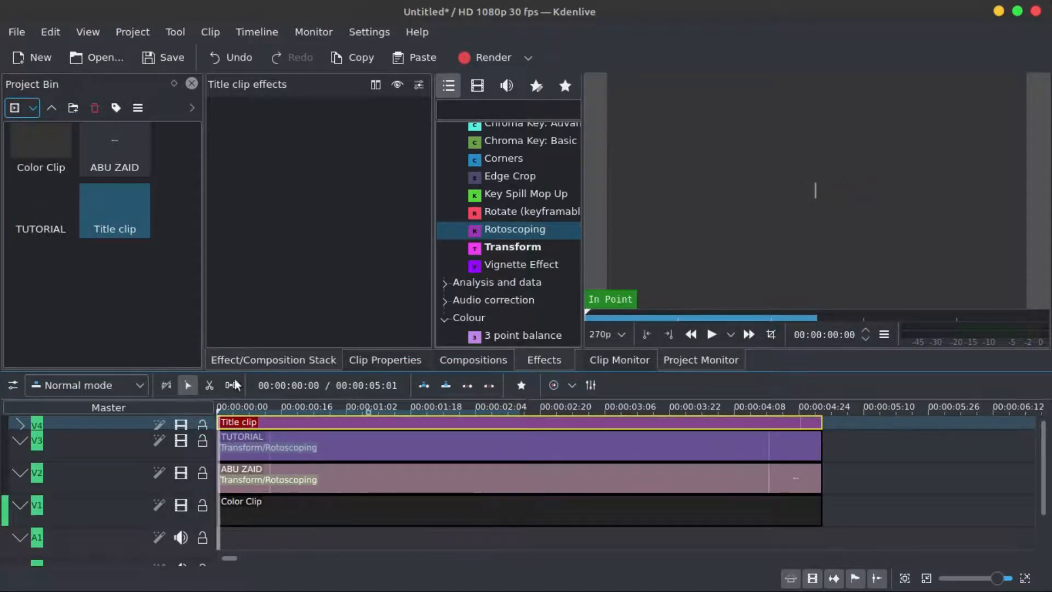
- Play the timeline from the start to preview the bar over the titles
left_click(711, 335)
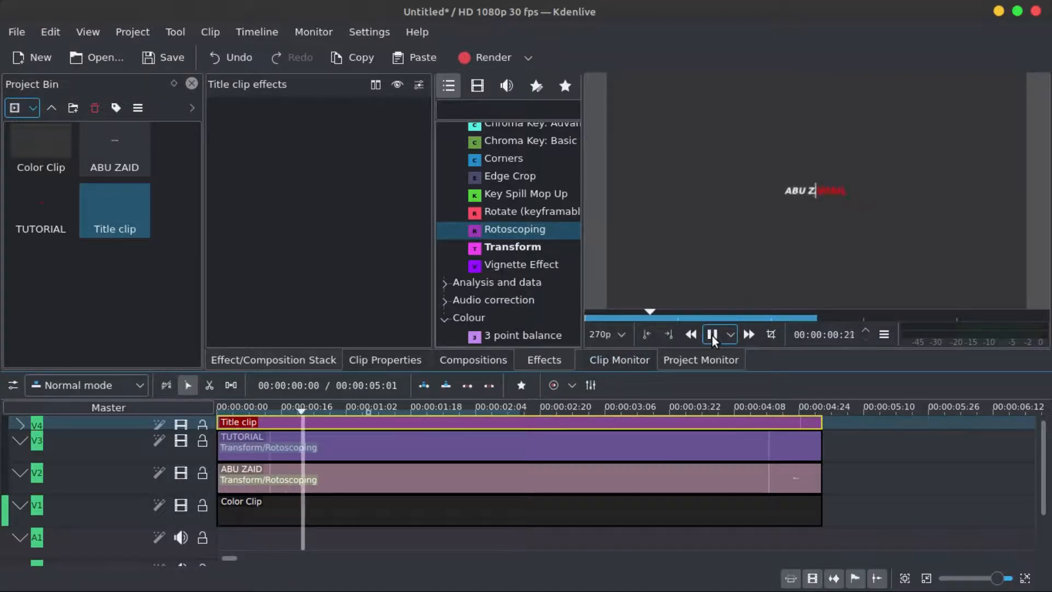
left_click_drag(315, 404, 211, 406)
left_click(712, 333)
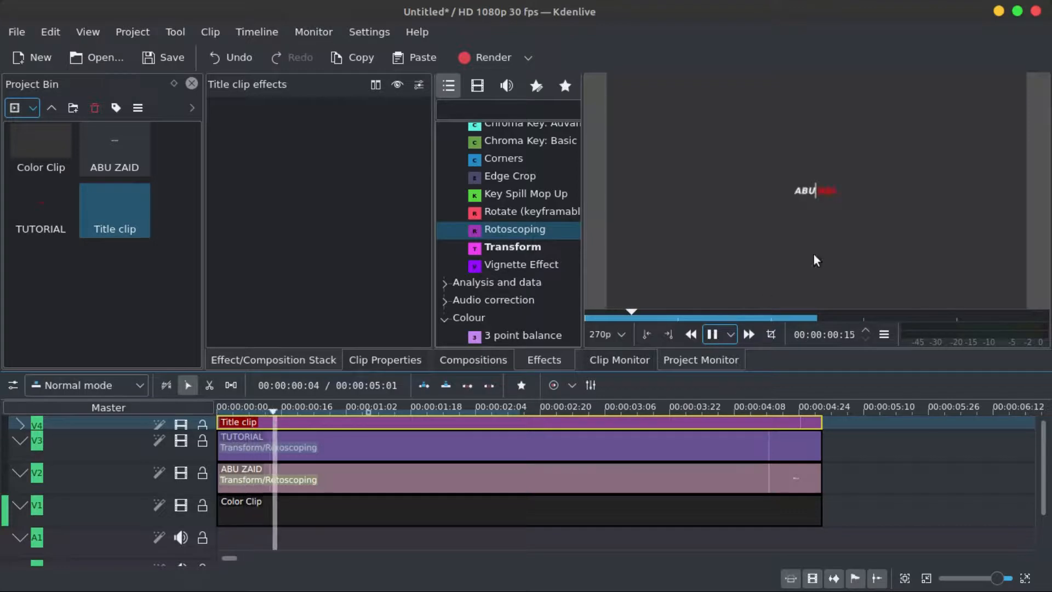
left_click(712, 338)
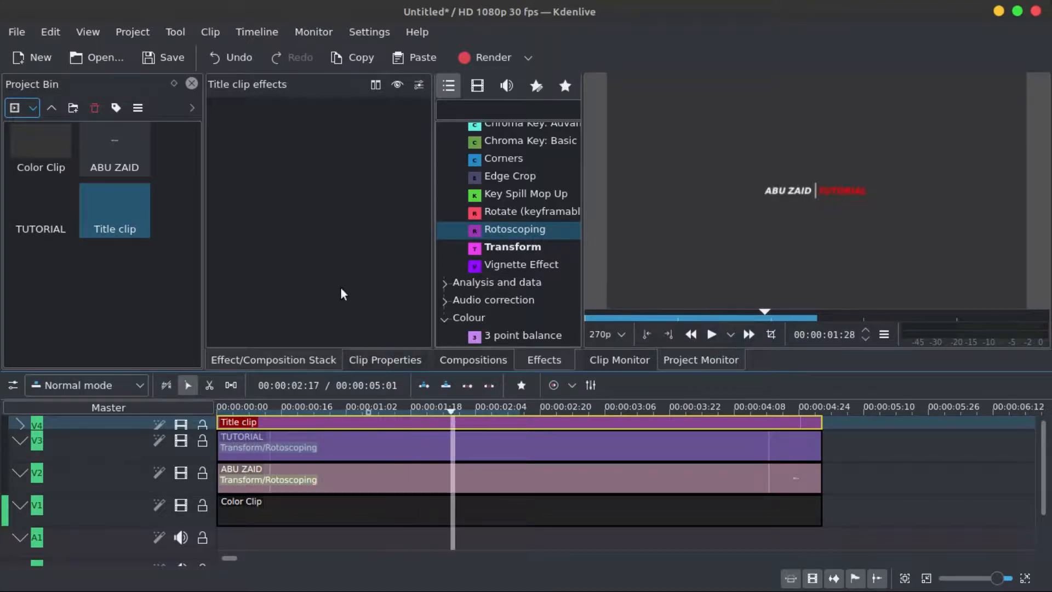
- Move the ABU ZAID clip's second Transform keyframe earlier, close to the clip start
left_click(328, 482)
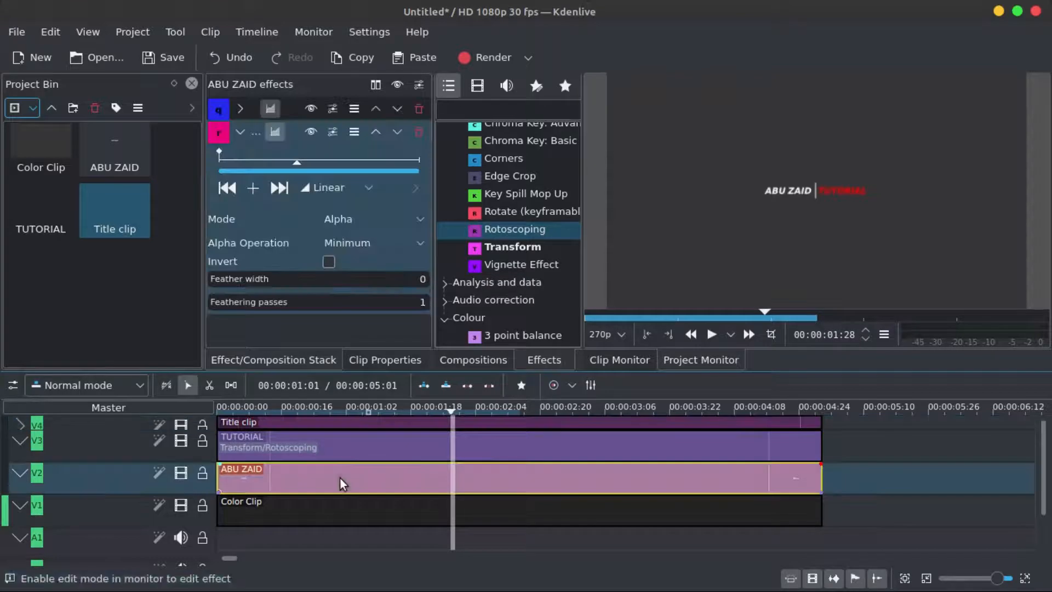
left_click(241, 108)
left_click_drag(260, 130, 241, 131)
left_click(218, 408)
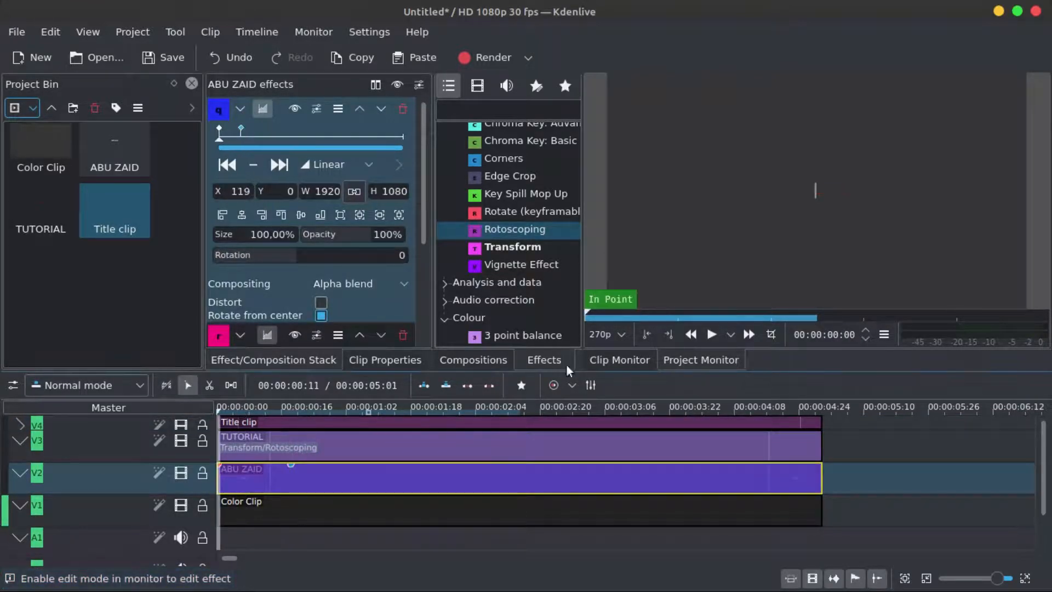
left_click(712, 336)
left_click(712, 334)
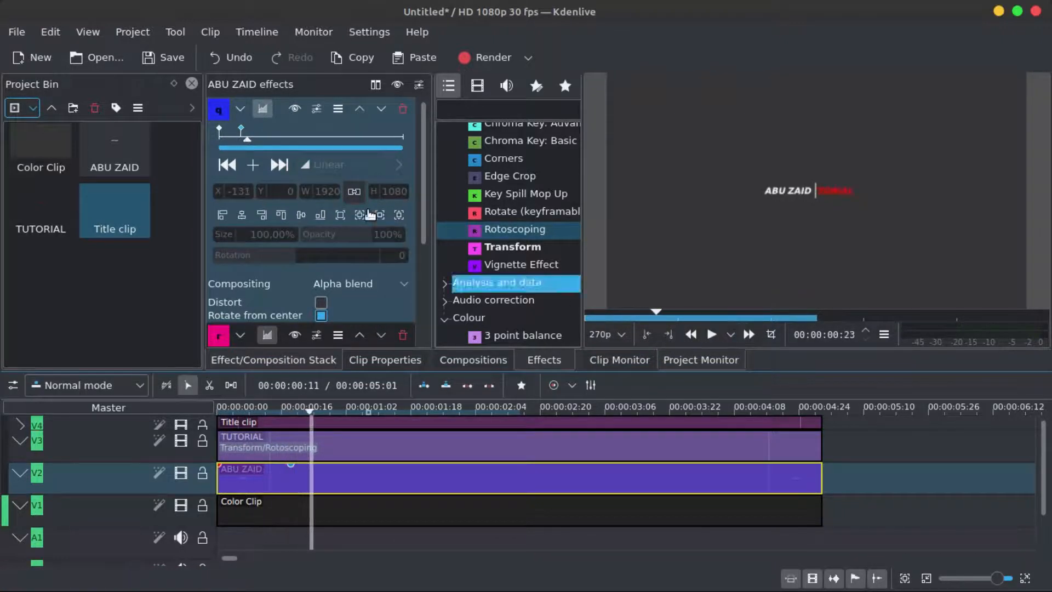
left_click_drag(241, 131, 232, 131)
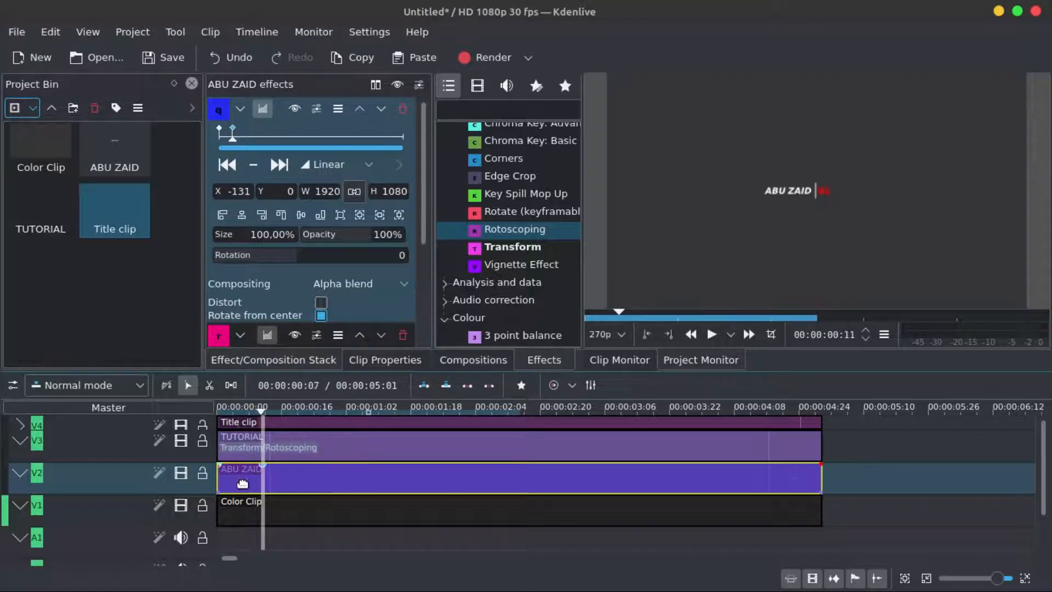
- Move the TUTORIAL clip's second Transform keyframe earlier, checking the timing while scrubbing from the start
left_click(285, 448)
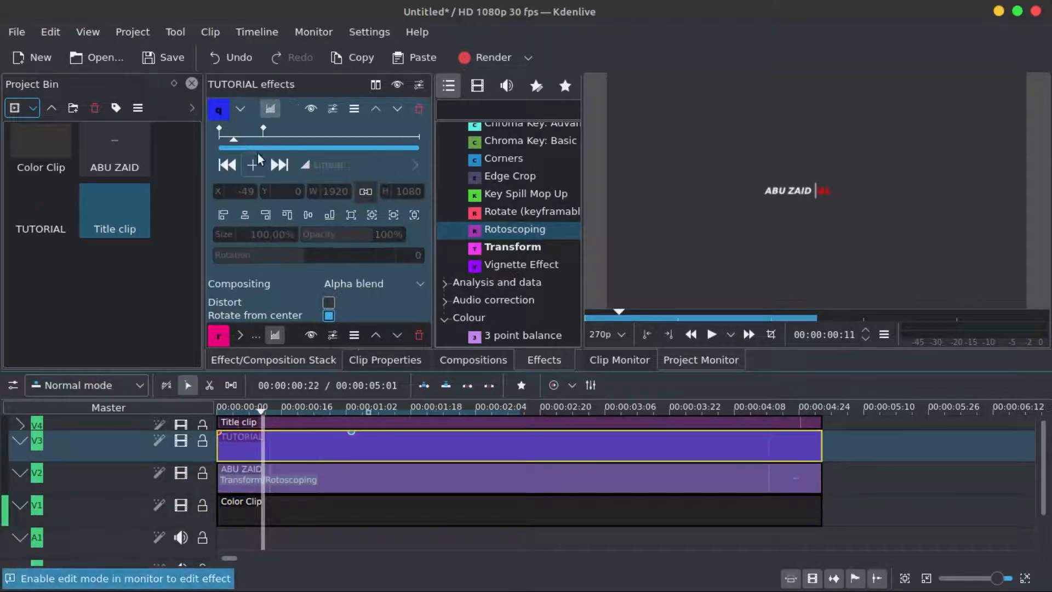
left_click(261, 132)
left_click_drag(261, 131, 245, 131)
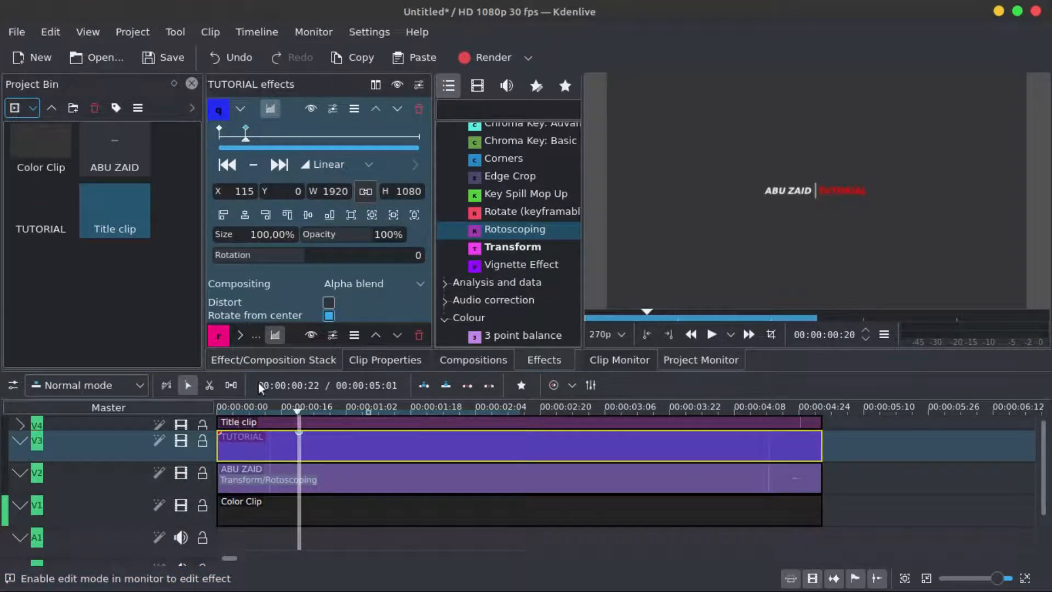
left_click_drag(249, 404, 293, 398)
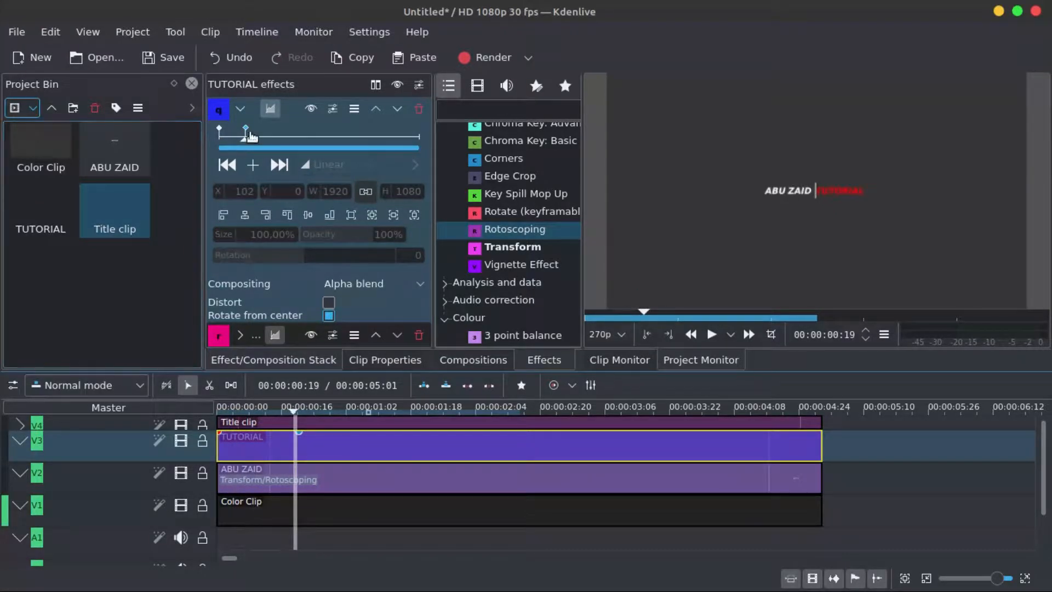
left_click_drag(248, 134, 238, 132)
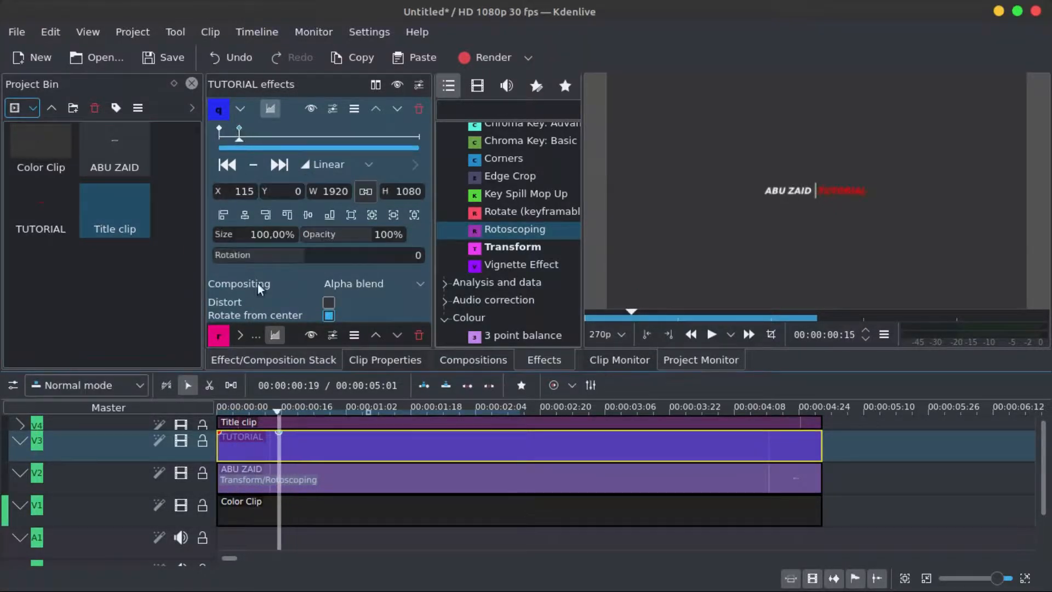
left_click_drag(237, 400, 291, 399)
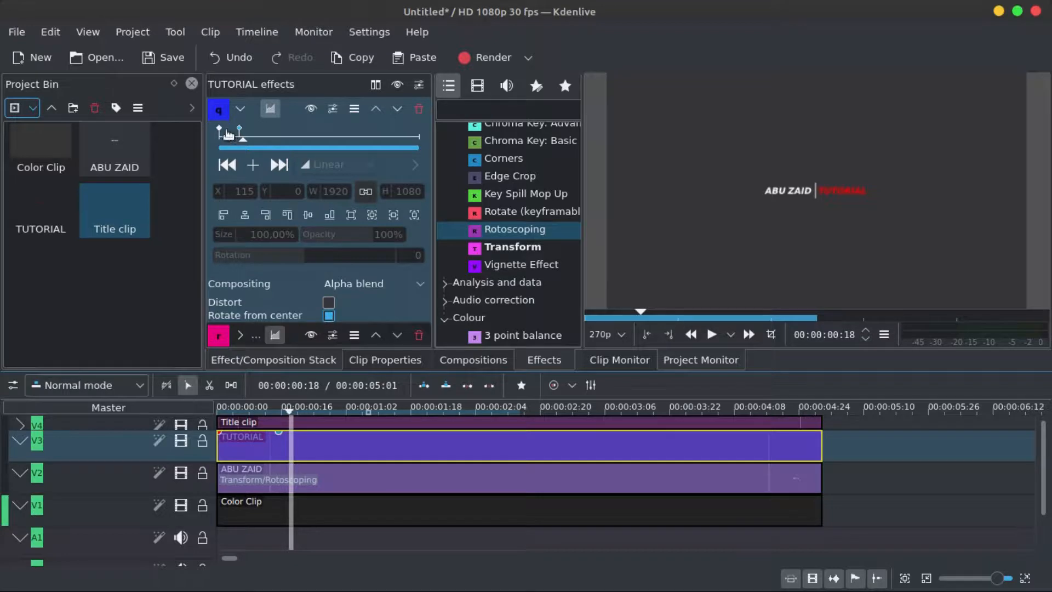
left_click_drag(240, 131, 235, 132)
left_click_drag(235, 402, 270, 402)
left_click_drag(237, 133, 235, 133)
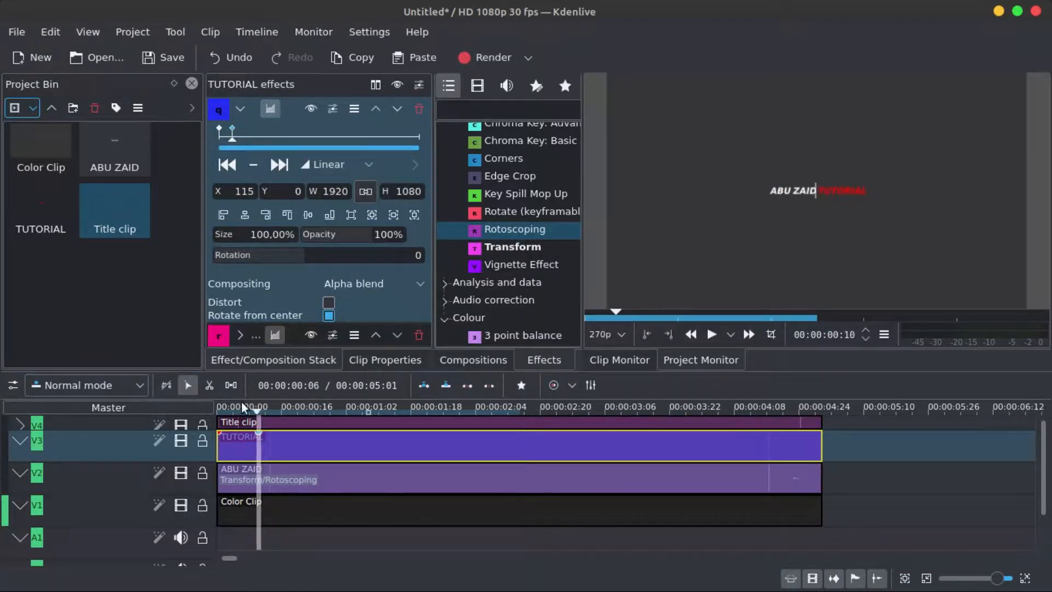
left_click_drag(241, 400, 202, 400)
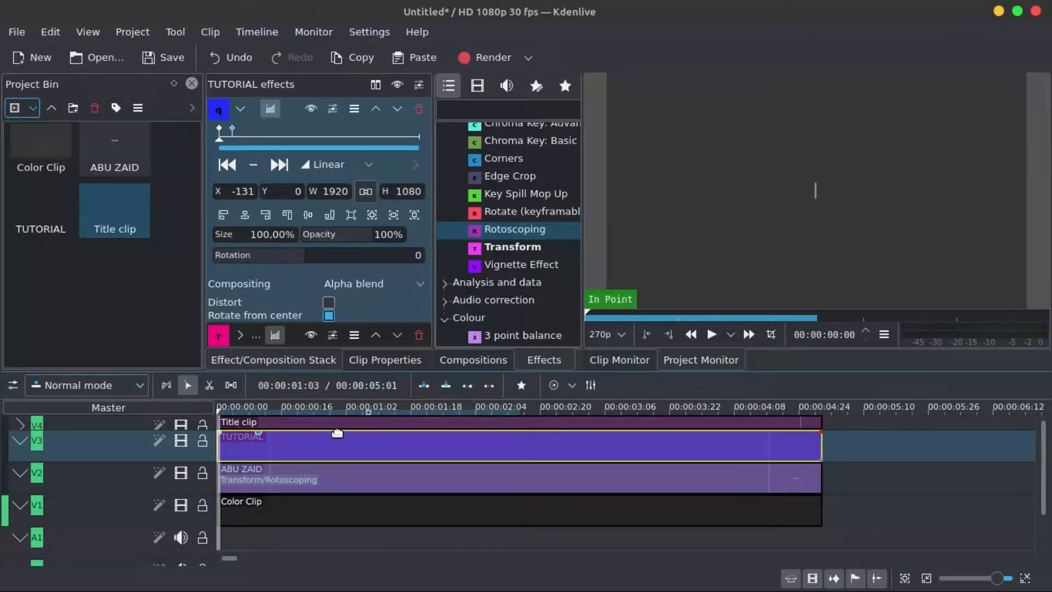
- Apply the Transform effect to the title clip on the top track
left_click(20, 424)
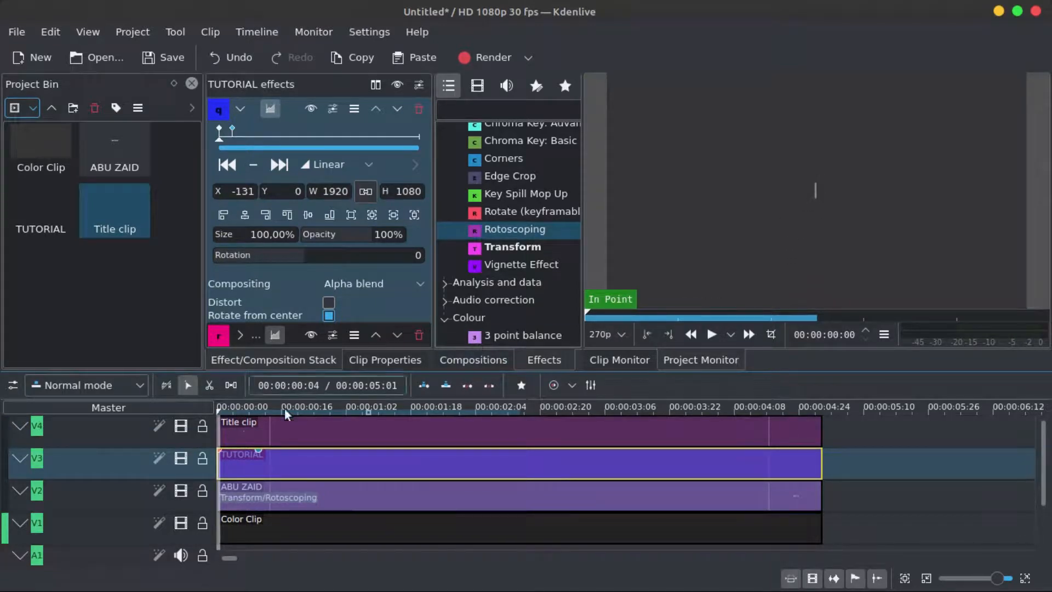
left_click(335, 436)
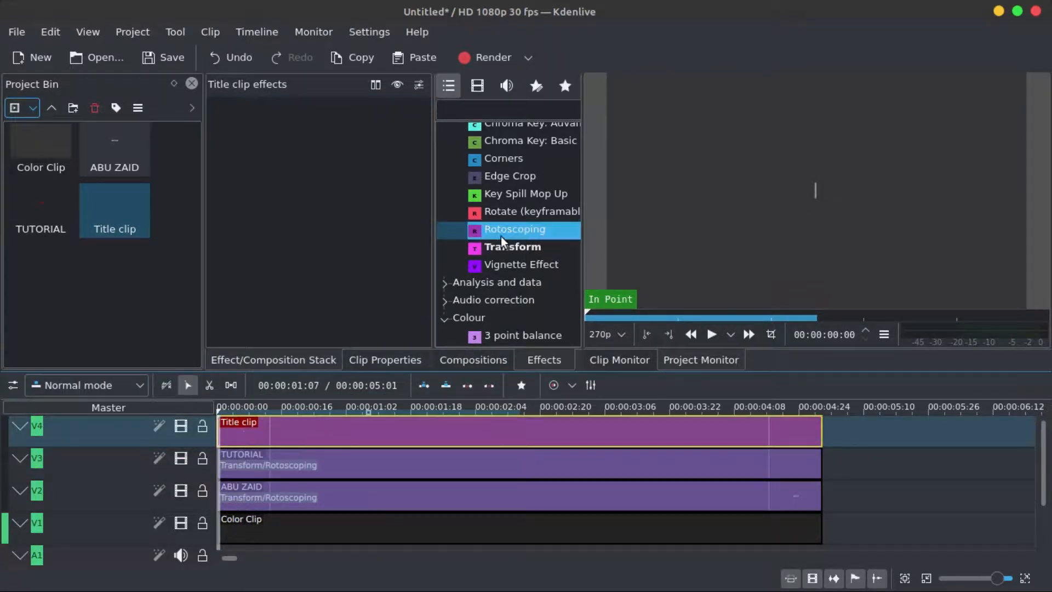
left_click_drag(521, 246, 336, 431)
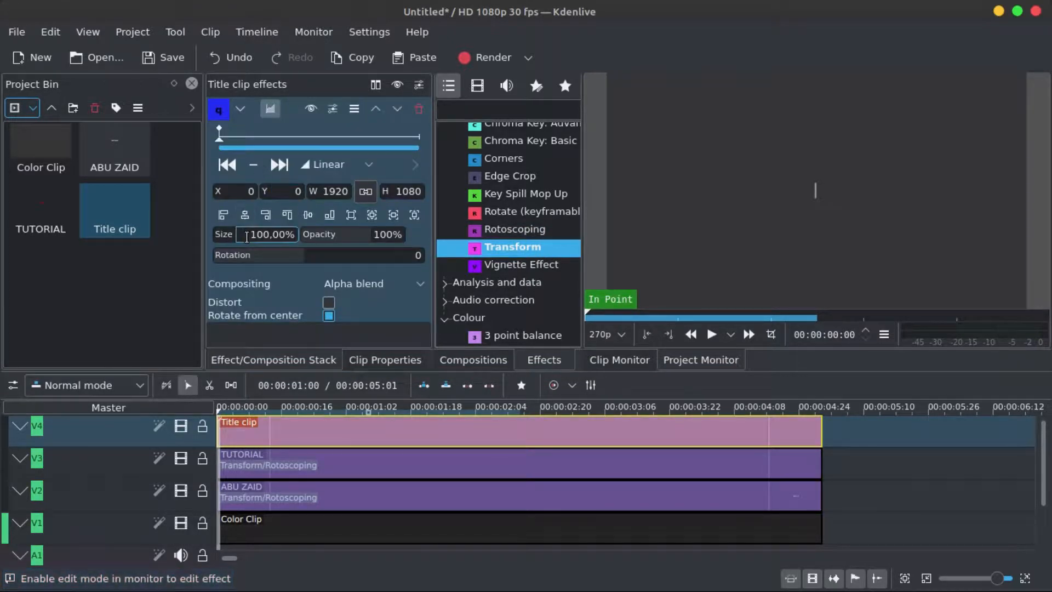
- Set the title clip's Transform size to 1% at its first keyframe
left_click_drag(249, 235, 327, 239)
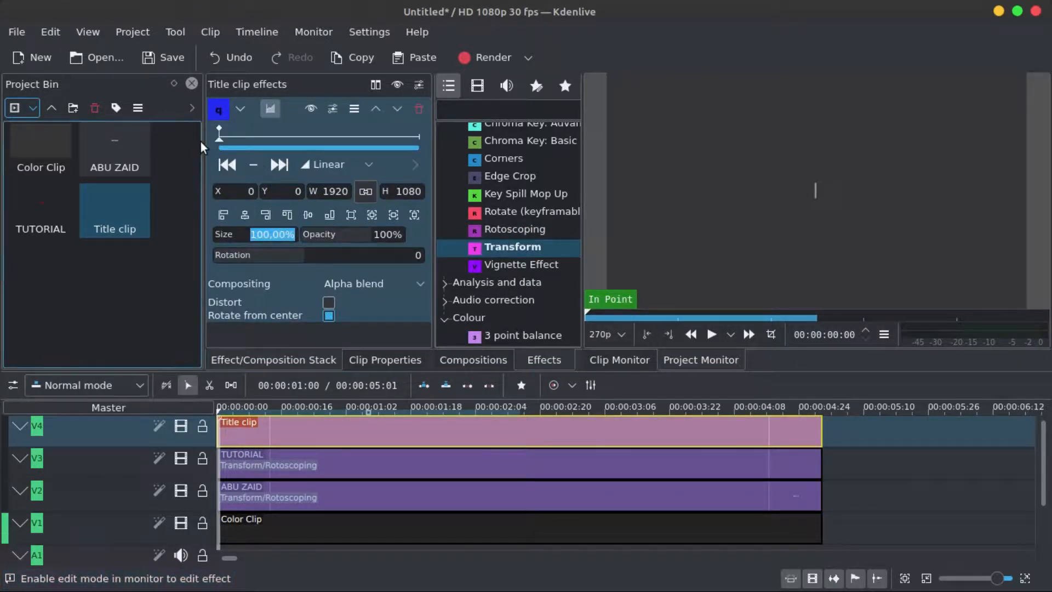
type("1")
key("Return")
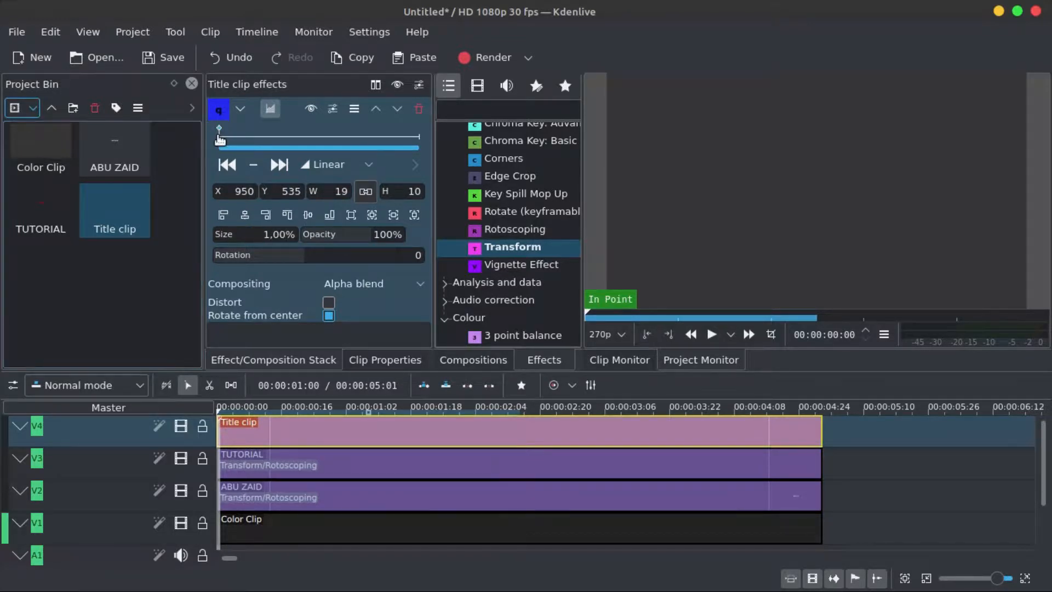
- Add a Transform keyframe a few frames later and set its size to 100%
left_click_drag(218, 139, 223, 141)
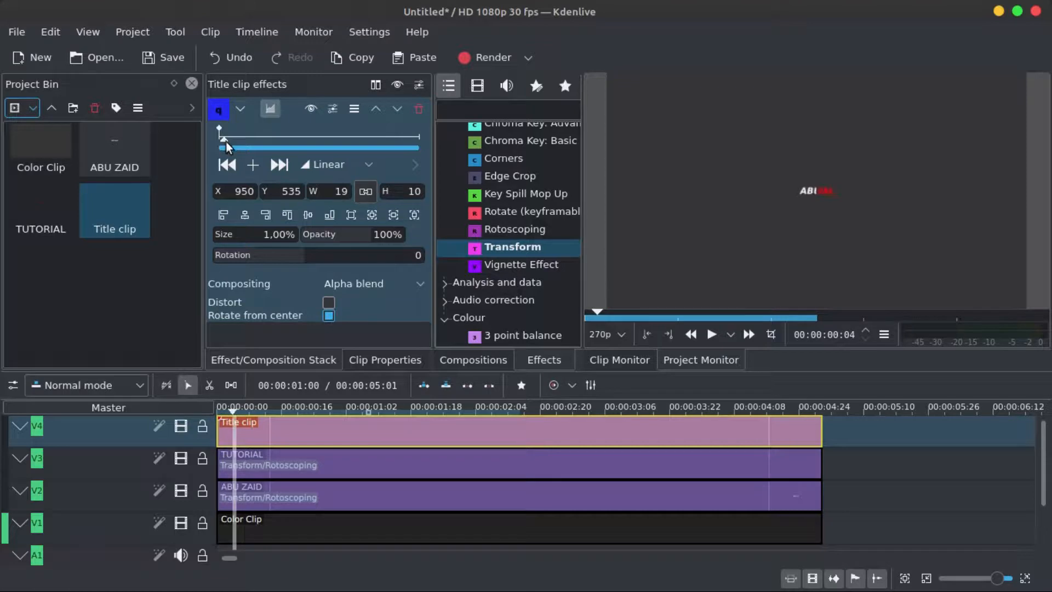
left_click(254, 167)
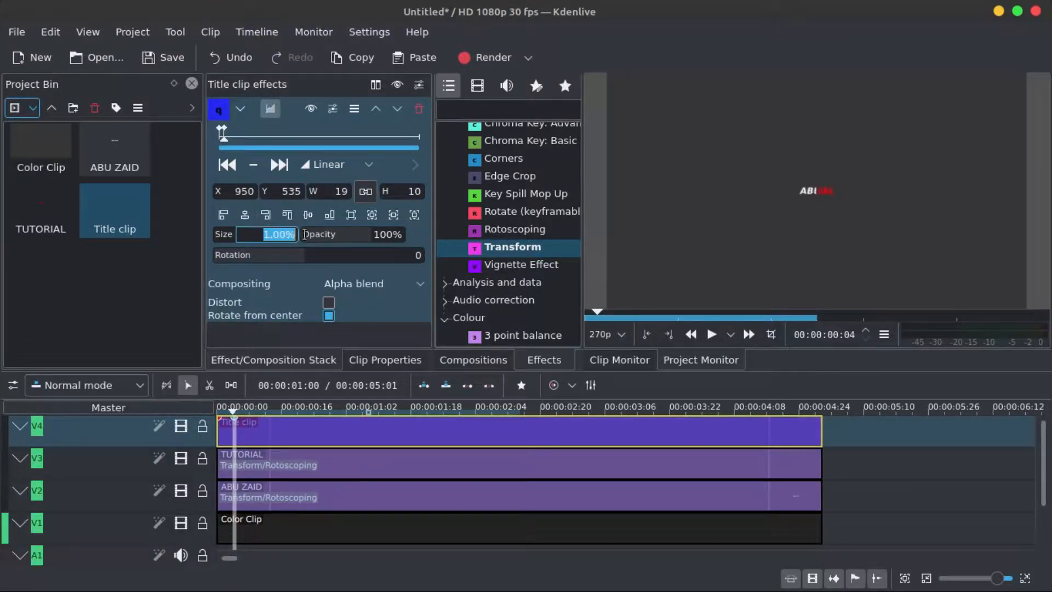
type("1")
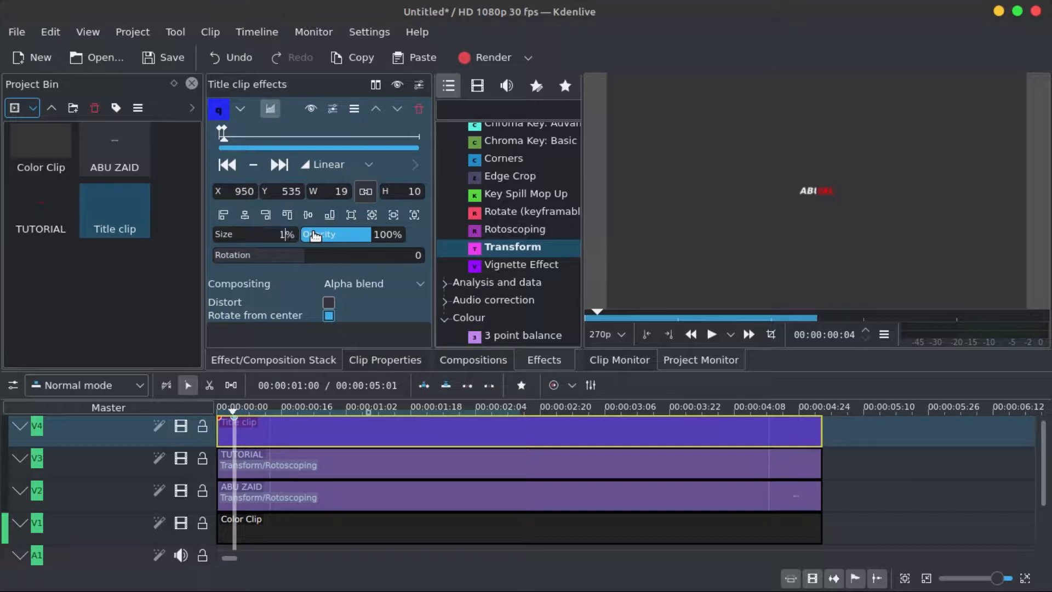
key("Return")
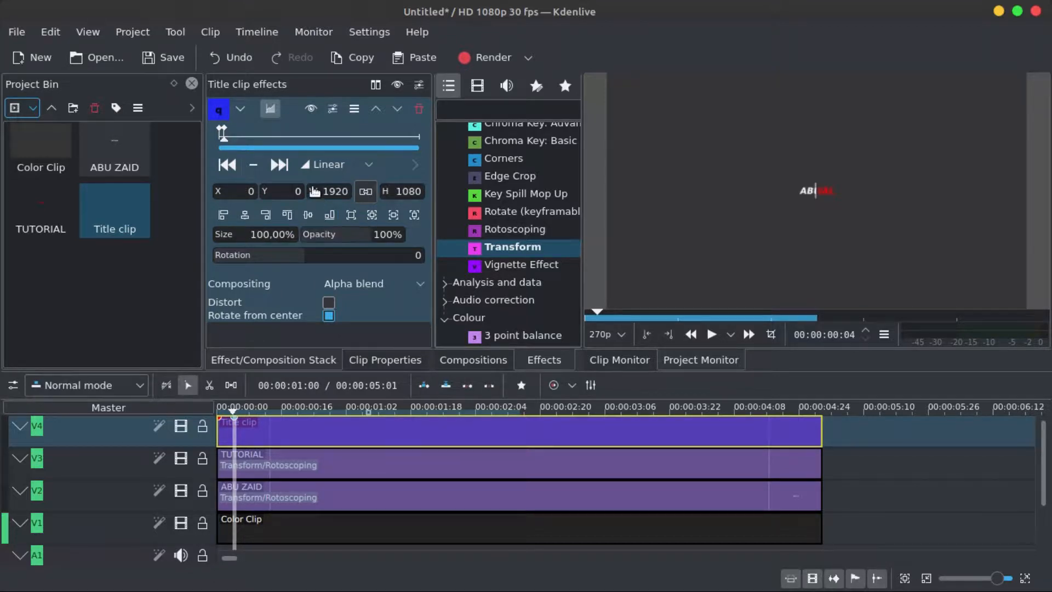
- Play the timeline from the start to preview the growing bar animation
mouse_move(225, 140)
left_mouse_down()
mouse_move(236, 140)
mouse_move(213, 140)
left_mouse_up()
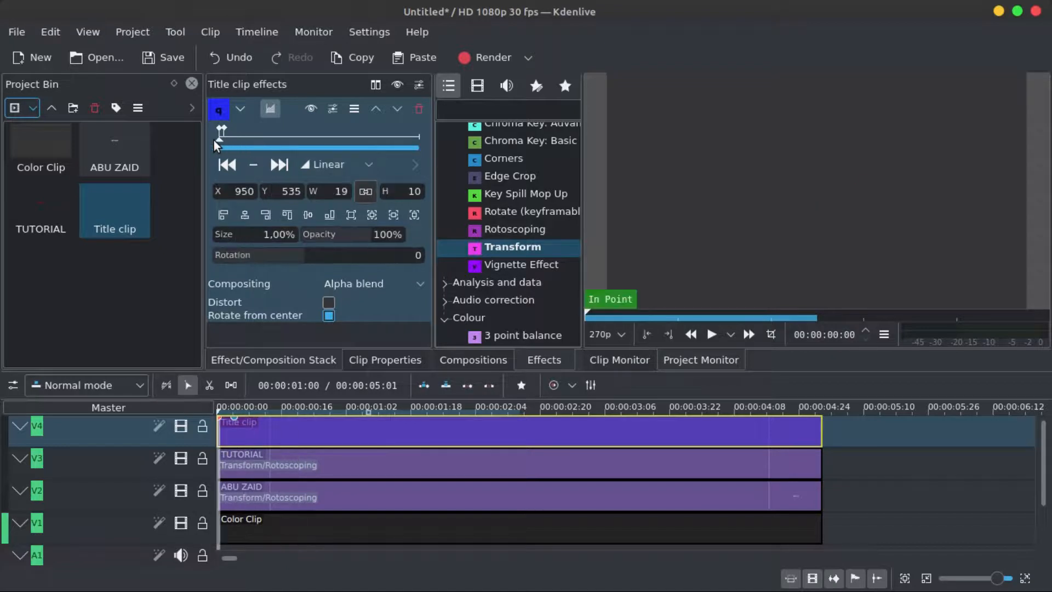
left_click(711, 334)
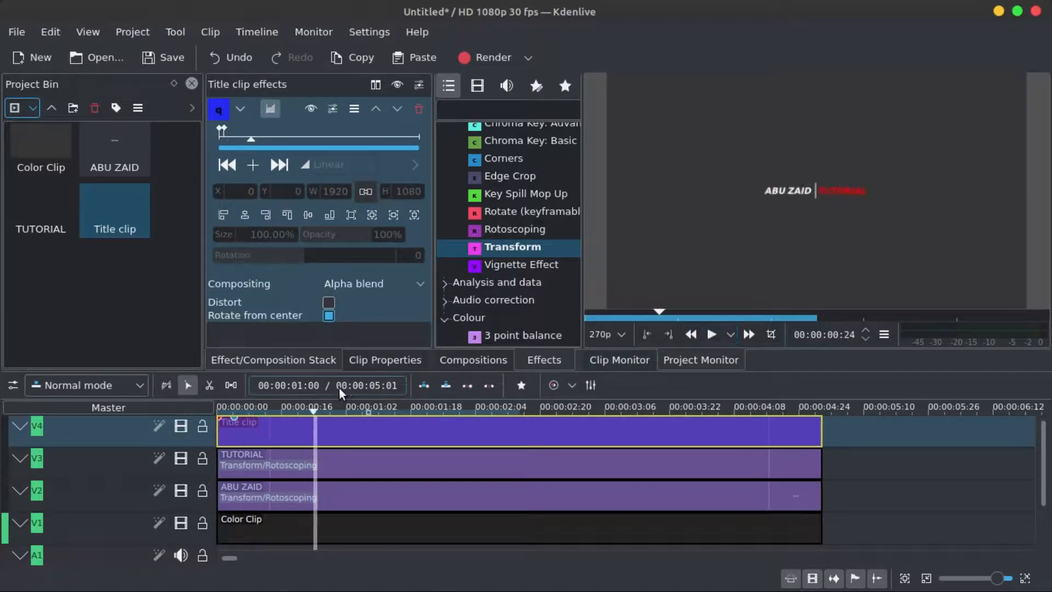
left_click(223, 406)
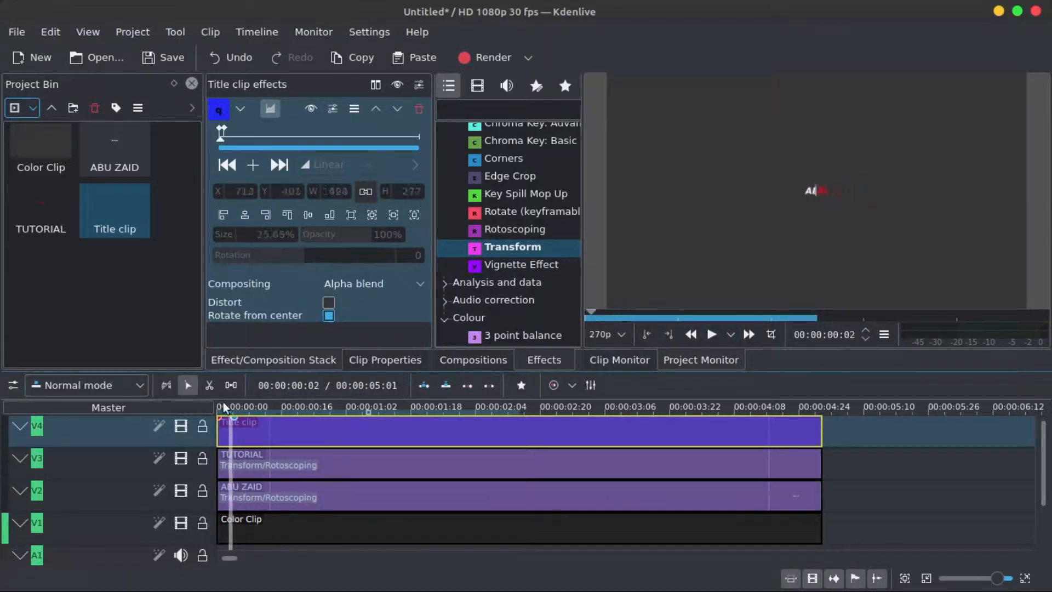
- Move the bar's second Transform keyframe slightly later on the title clip
left_click(710, 335)
left_click(711, 335)
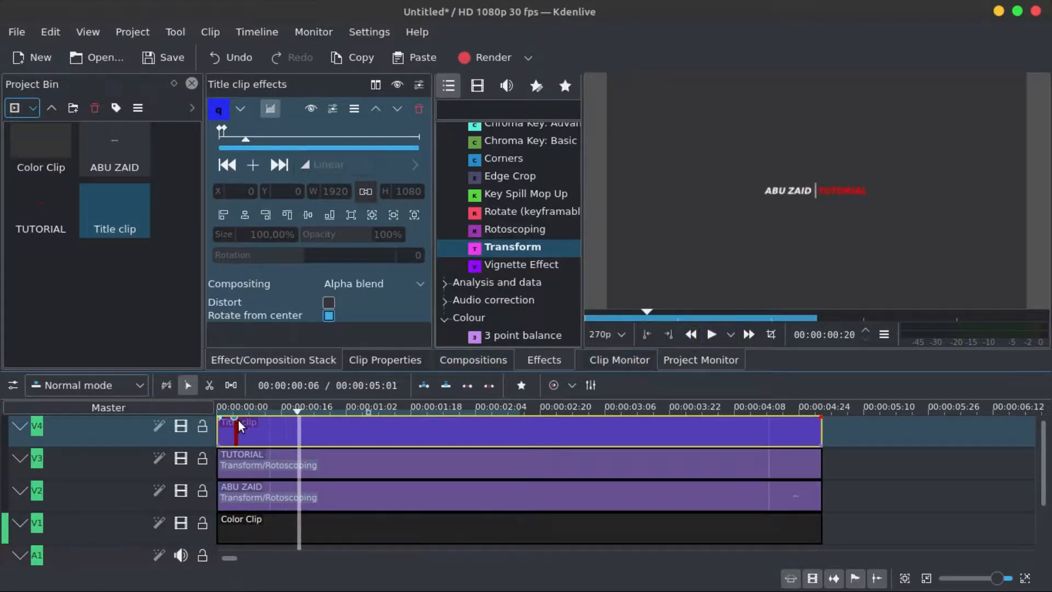
left_click_drag(234, 419, 251, 419)
- Replay the intro from the start to check the adjusted bar growth
left_click(219, 405)
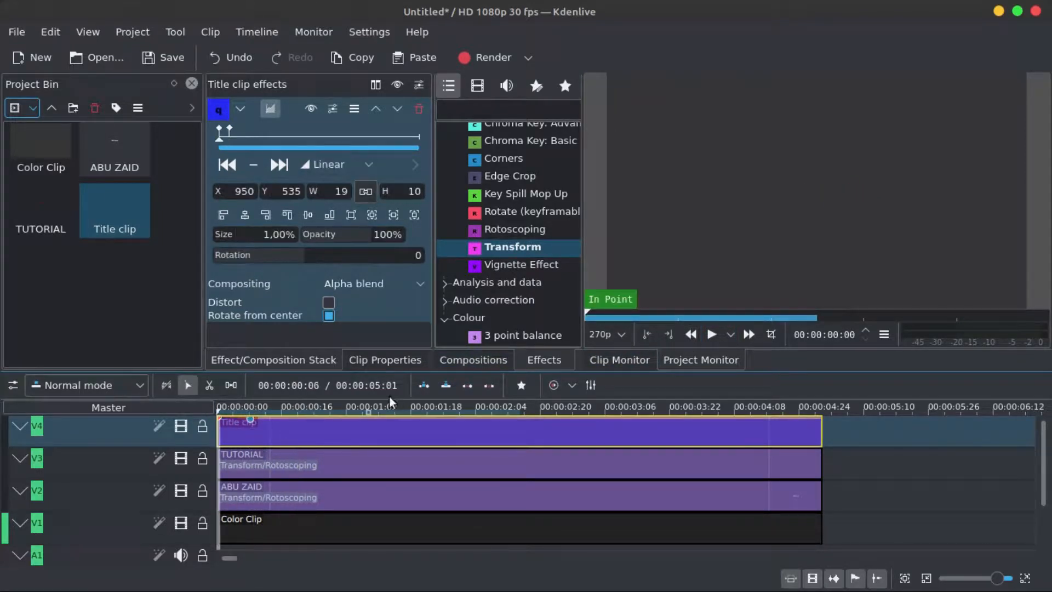
left_click(711, 335)
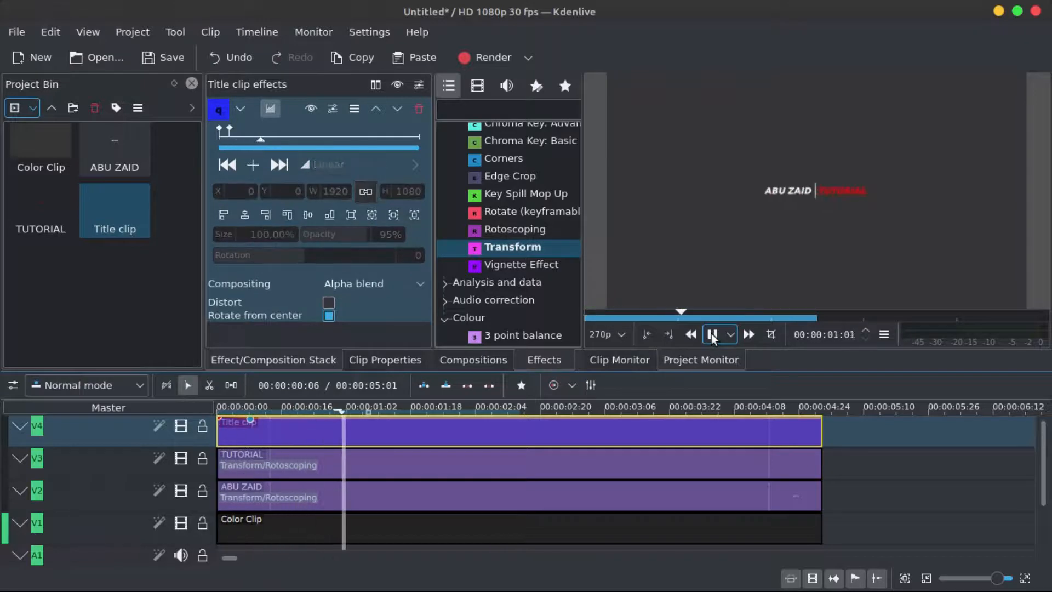
left_click(711, 335)
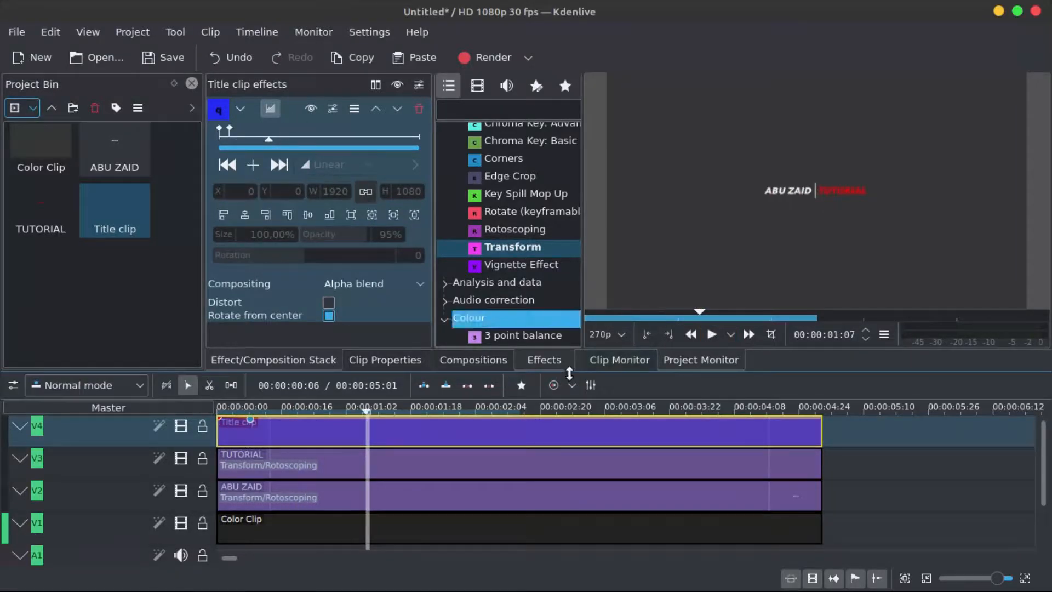
left_click_drag(314, 407, 195, 405)
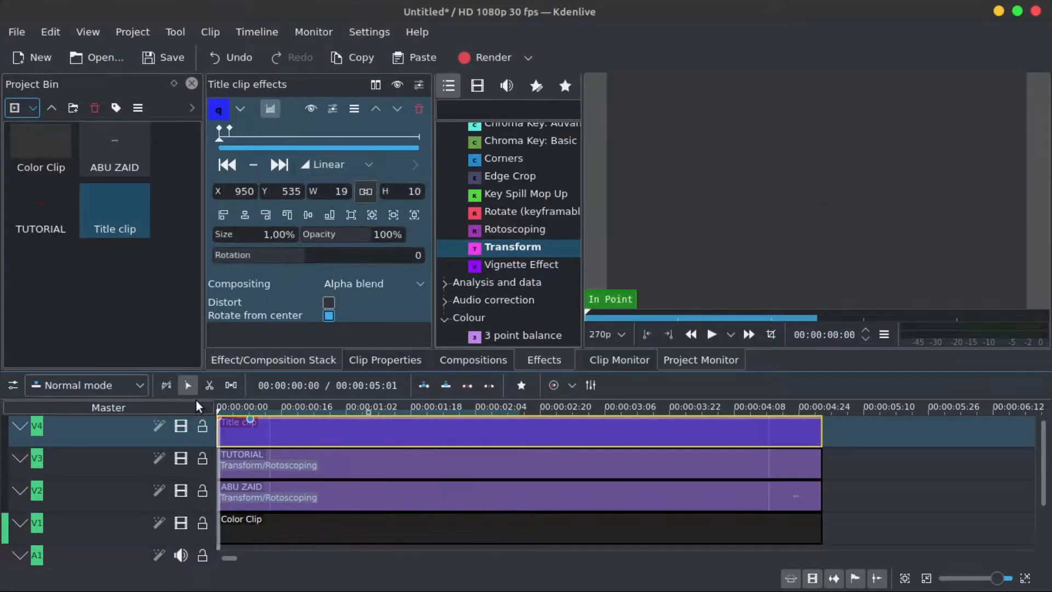
left_click(712, 334)
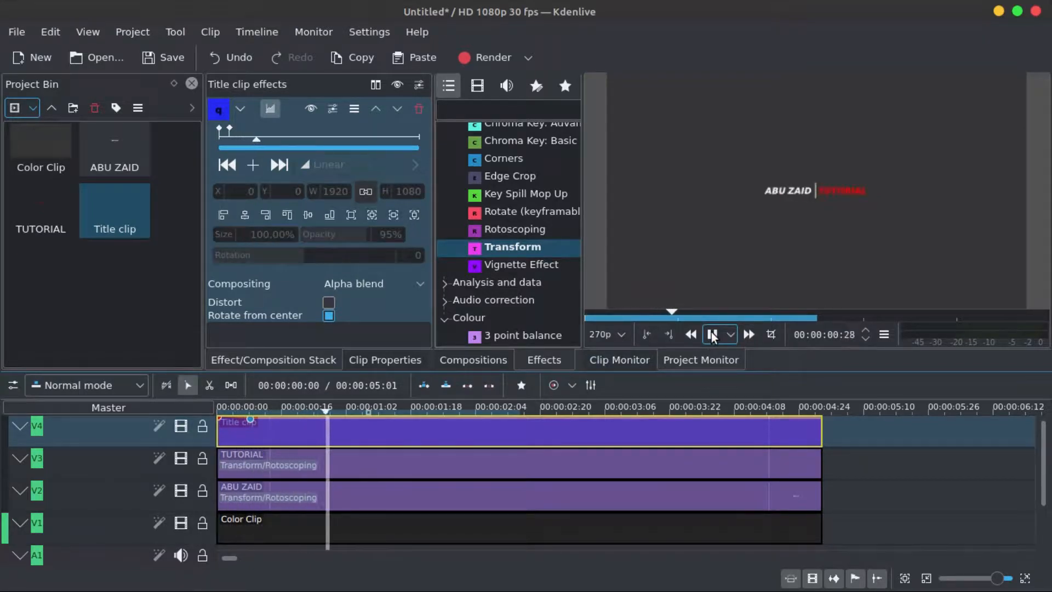
left_click(712, 335)
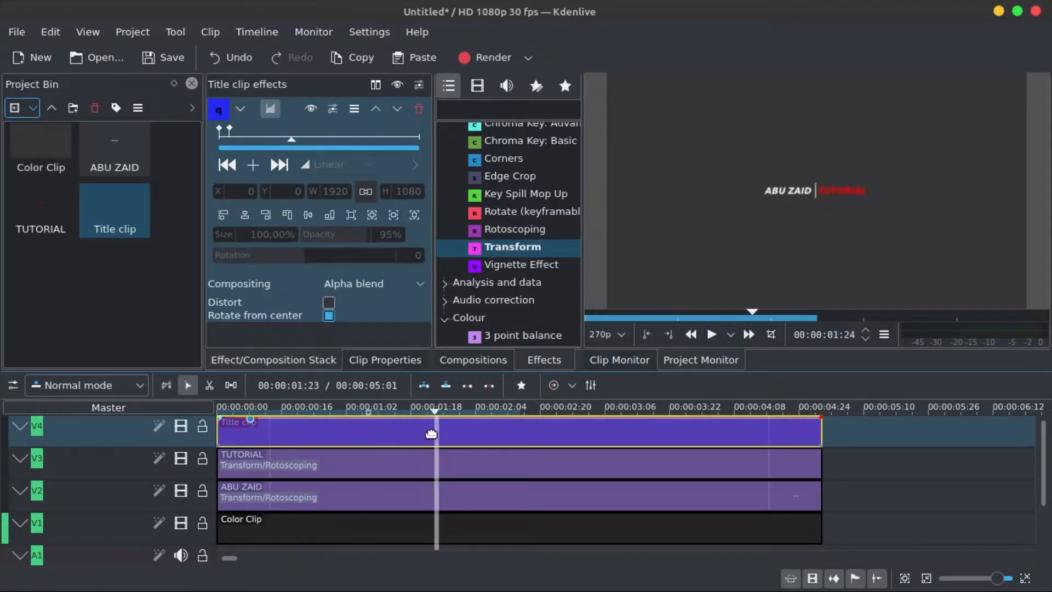
- Trim the ends of the title, TUTORIAL, ABU ZAID and color clips back to about 00:00:01:18
left_click_drag(820, 434, 434, 431)
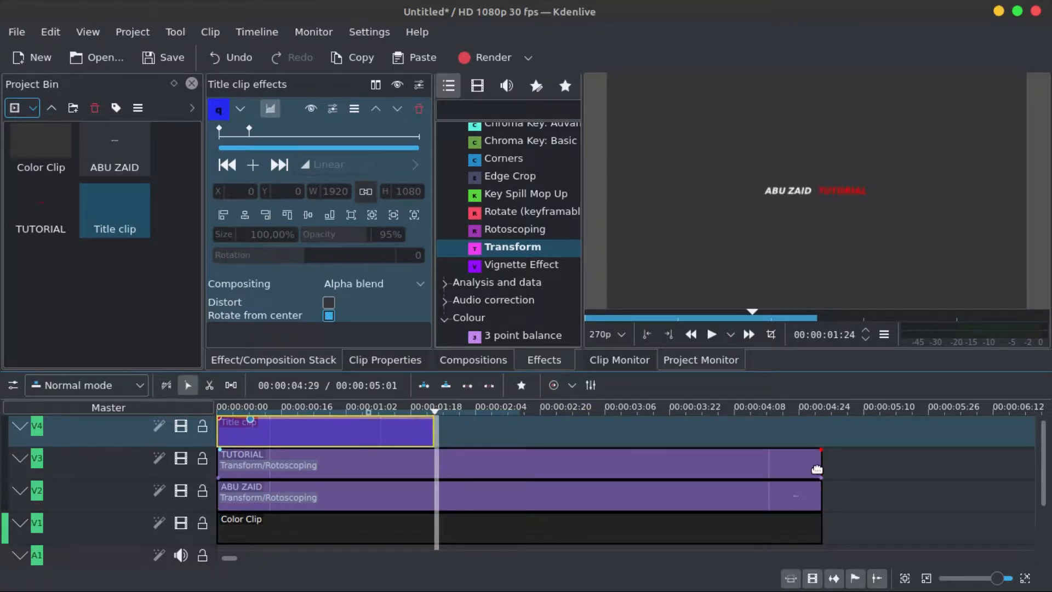
left_click_drag(820, 468, 434, 475)
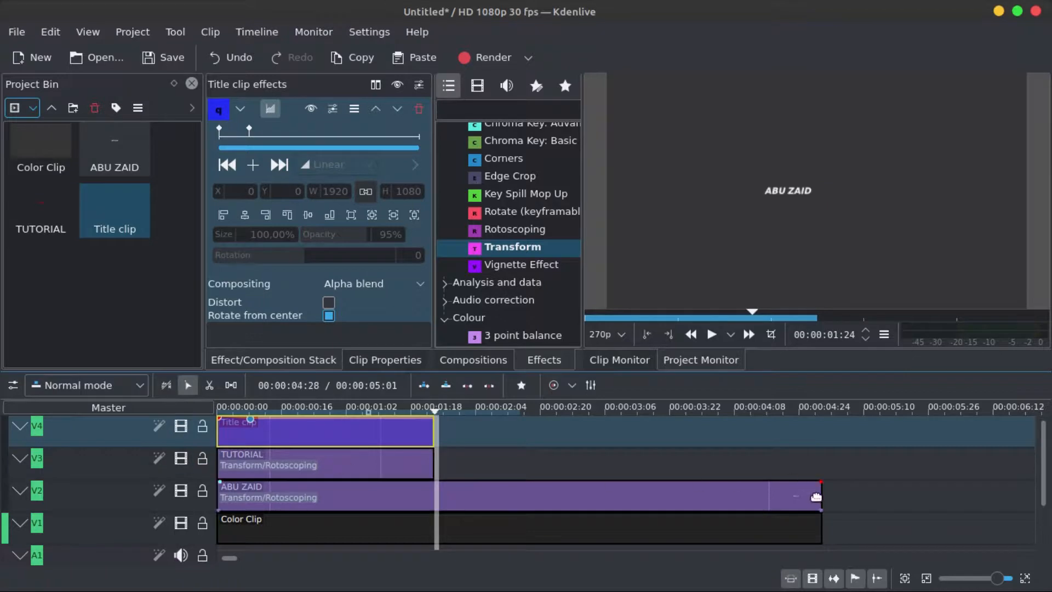
left_click_drag(821, 496, 434, 496)
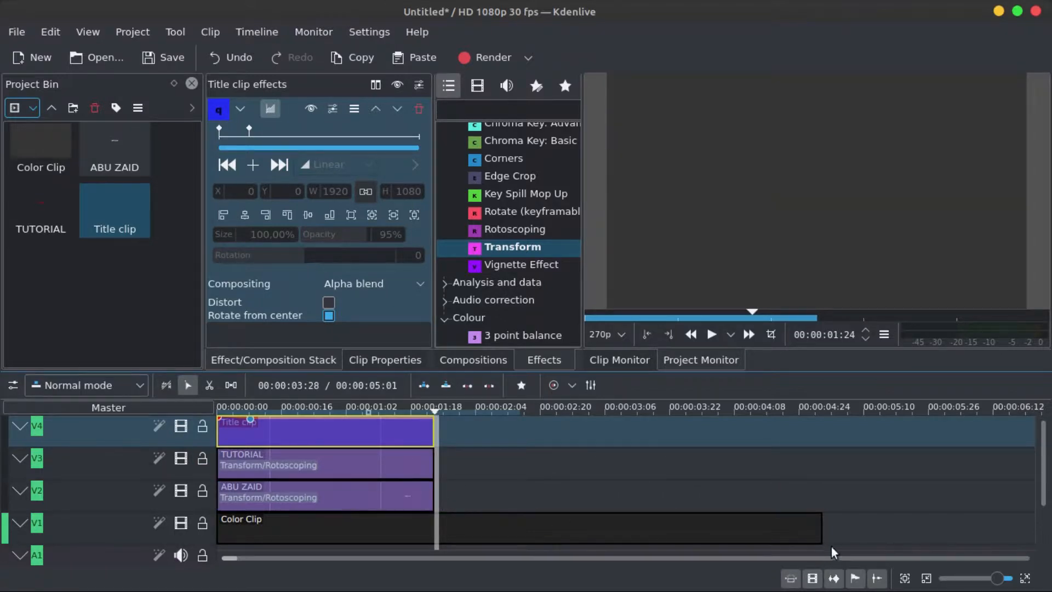
left_click_drag(823, 523, 435, 523)
- Play the shortened intro from the start to review it
left_click(355, 410)
left_click_drag(382, 394, 207, 402)
left_click(711, 335)
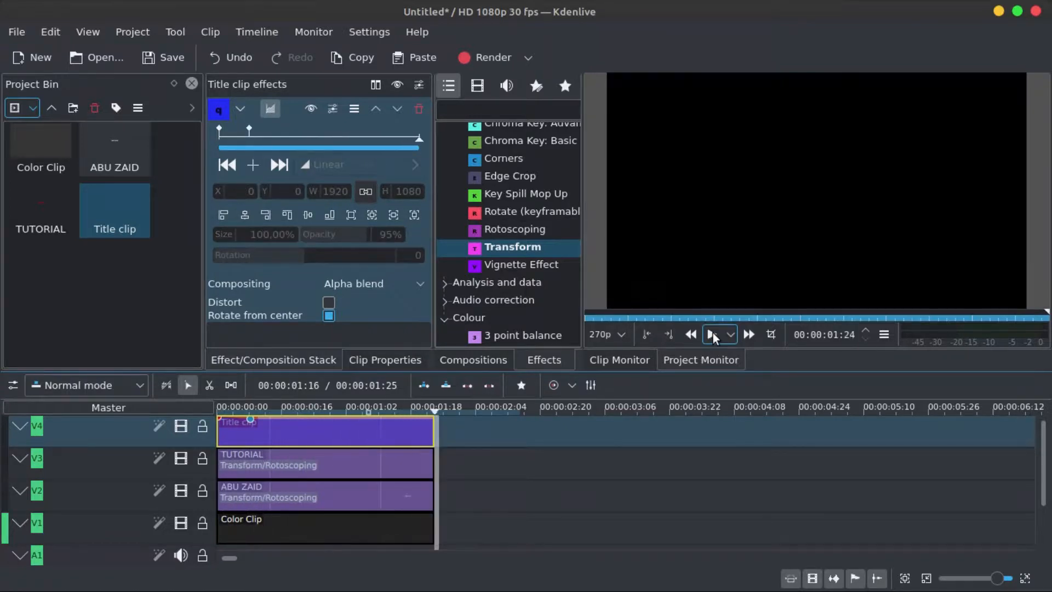
- Extract the last frame of the intro as a PNG image named untitled-f000051.png
mouse_move(428, 405)
left_mouse_down()
mouse_move(415, 405)
mouse_move(424, 406)
left_mouse_up()
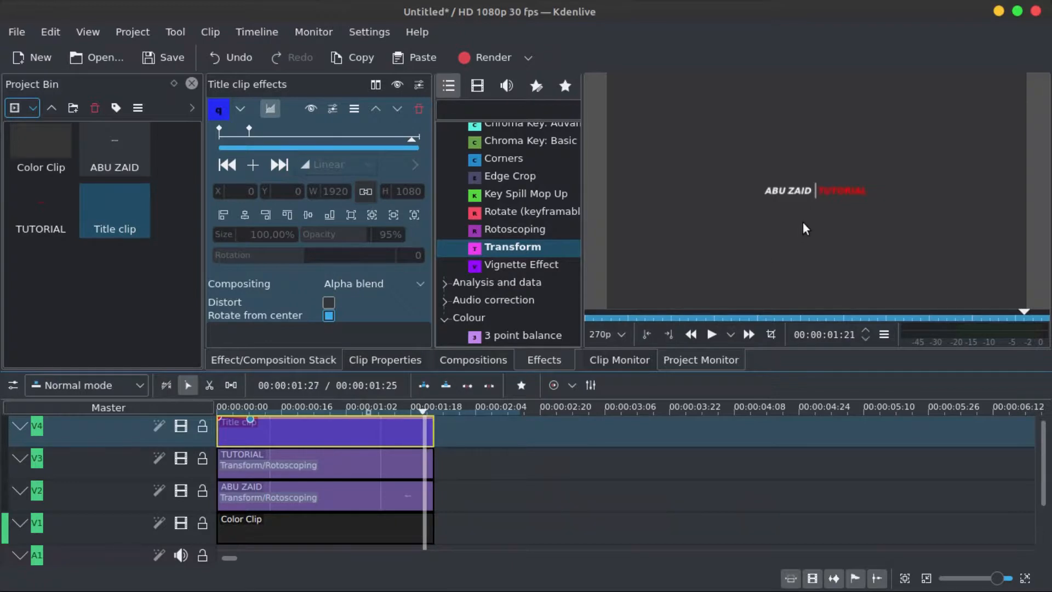
right_click(864, 213)
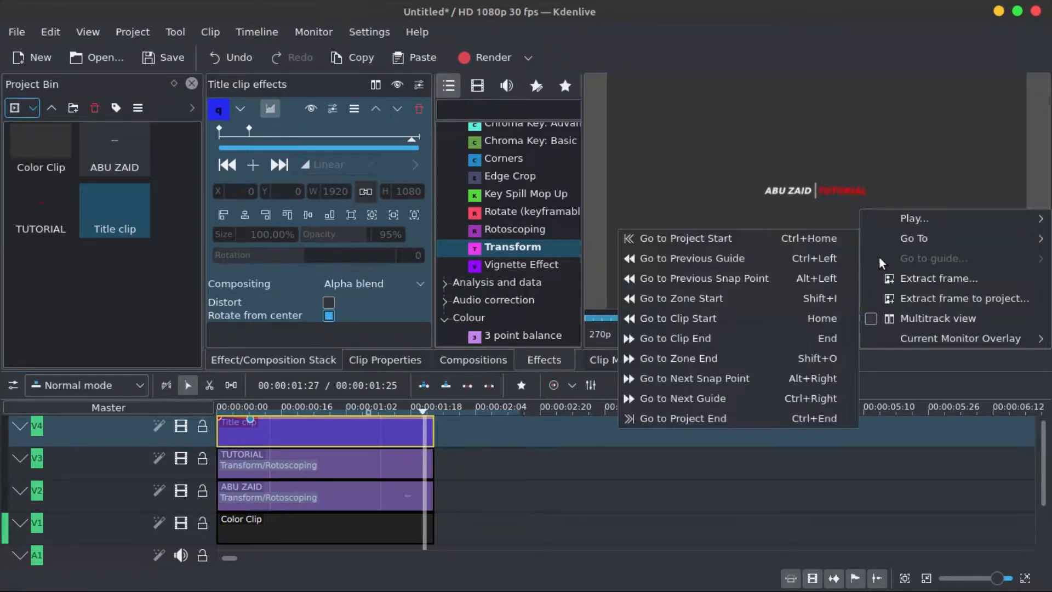
left_click(918, 300)
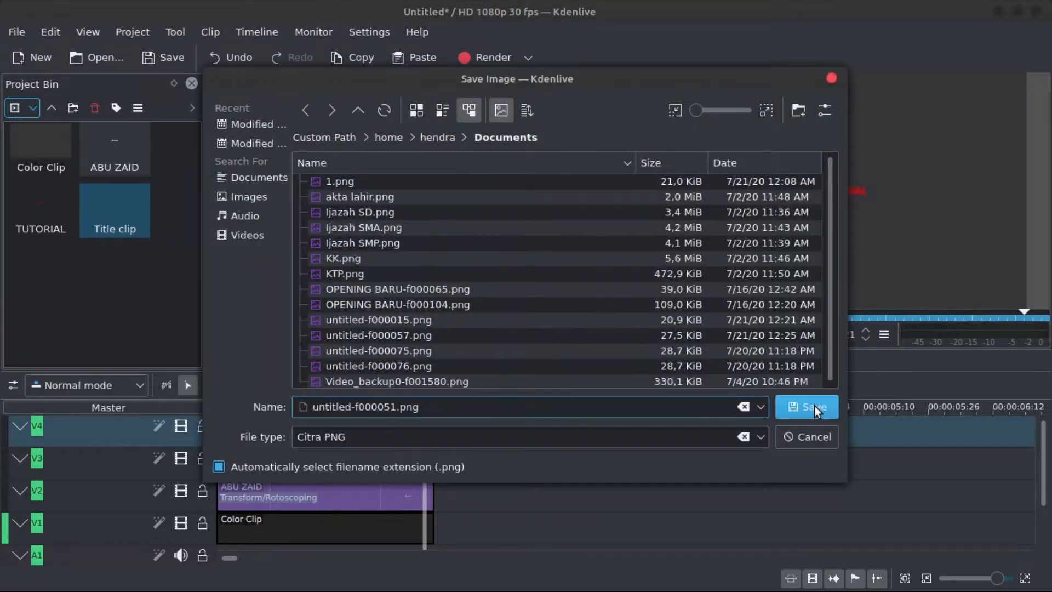
left_click(819, 407)
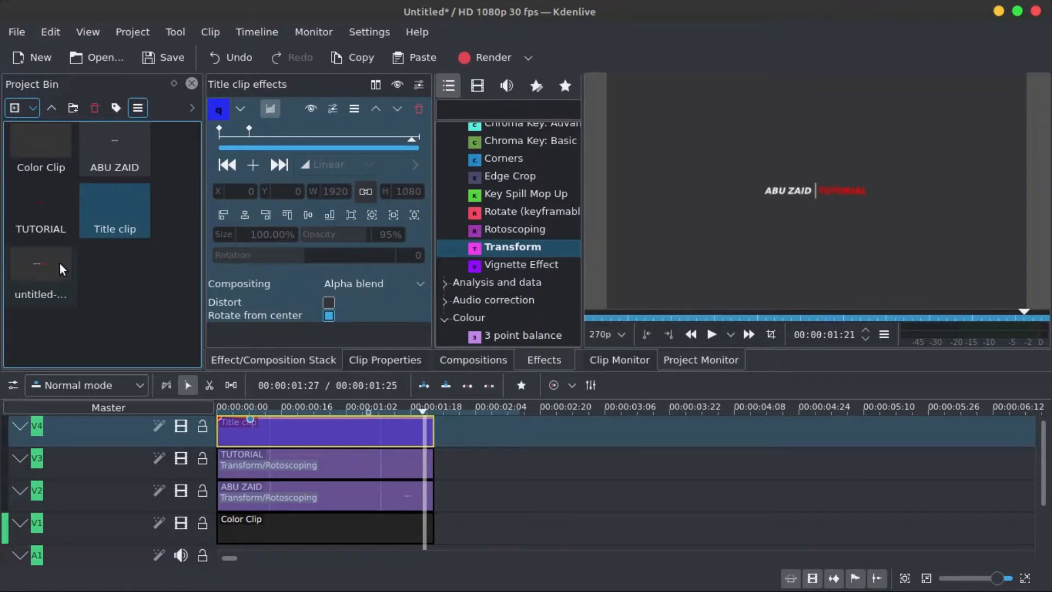
- Place the extracted frame image after the ABU ZAID clip on V2 and extend the color clip beneath it
left_click_drag(31, 259, 430, 510)
left_click(421, 527)
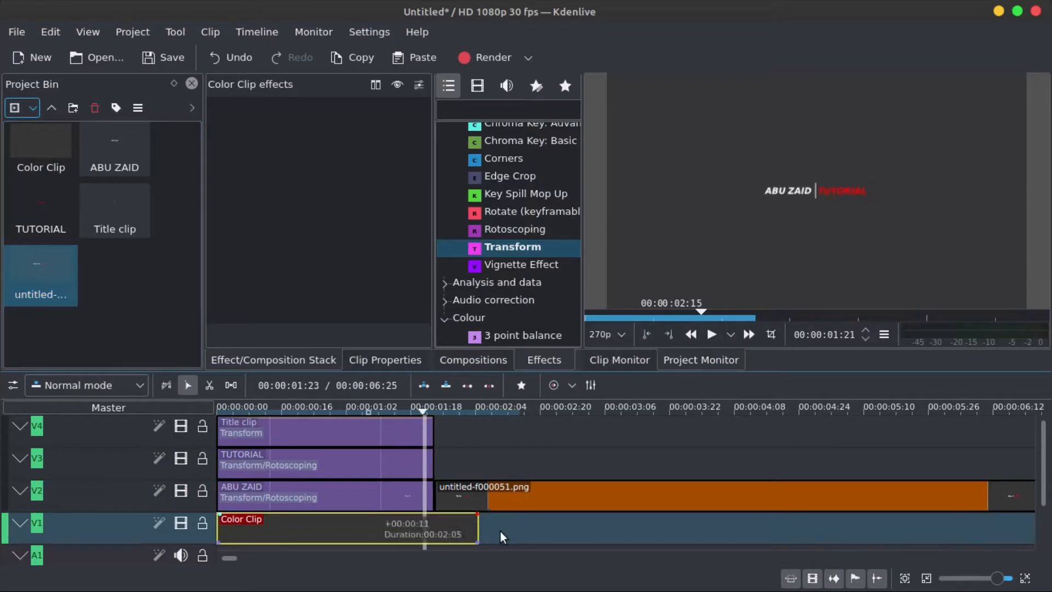
left_click_drag(500, 530, 575, 528)
- Trim the frame image clip so it ends together with the color clip
left_click(849, 494)
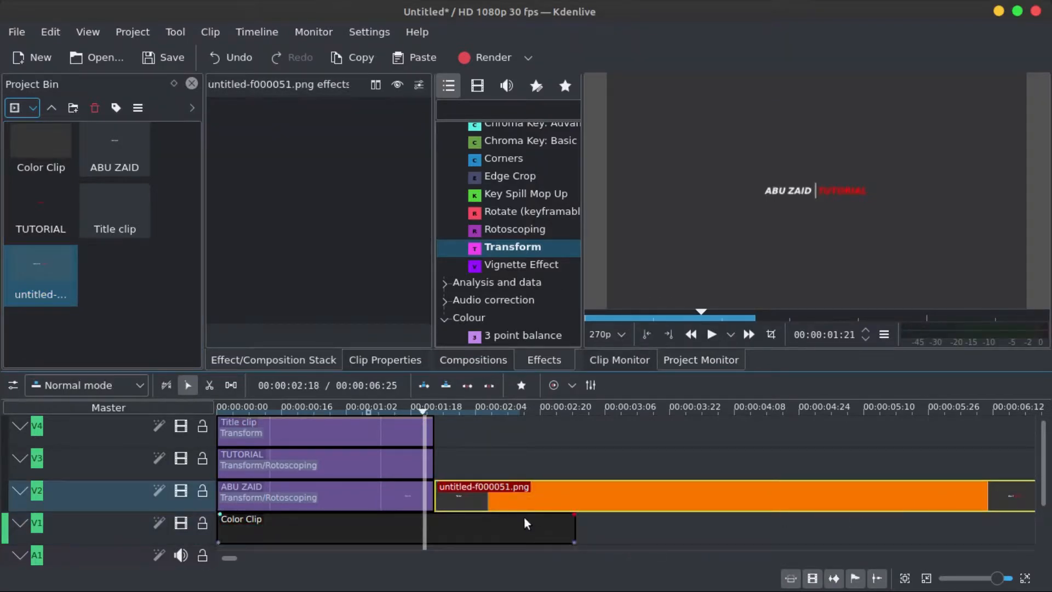
scroll(516, 508, "down", 2)
scroll(623, 490, "up", 2)
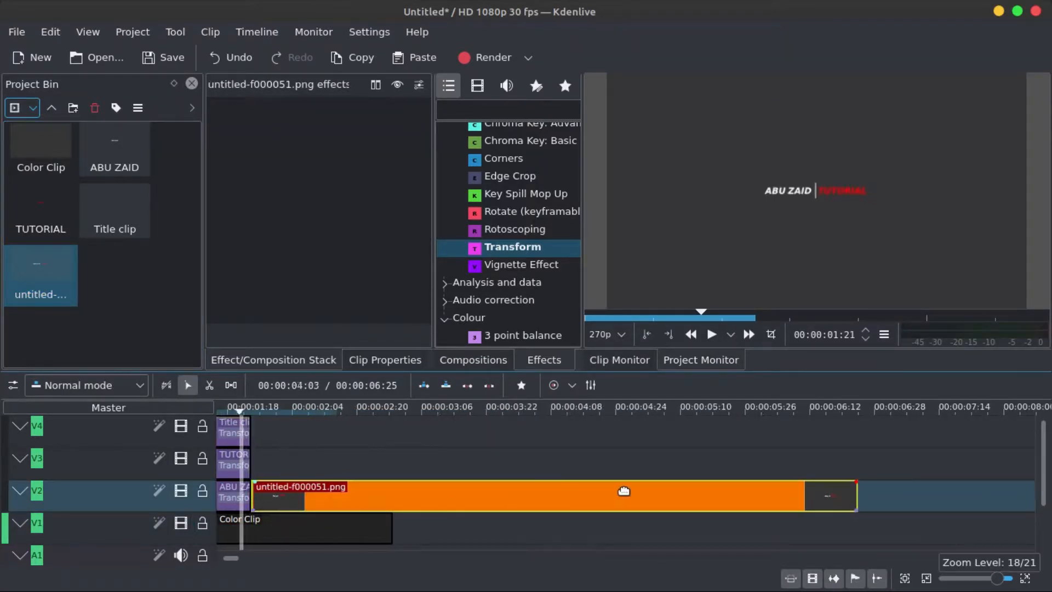
left_click_drag(856, 501, 398, 509)
scroll(274, 519, "up", 2)
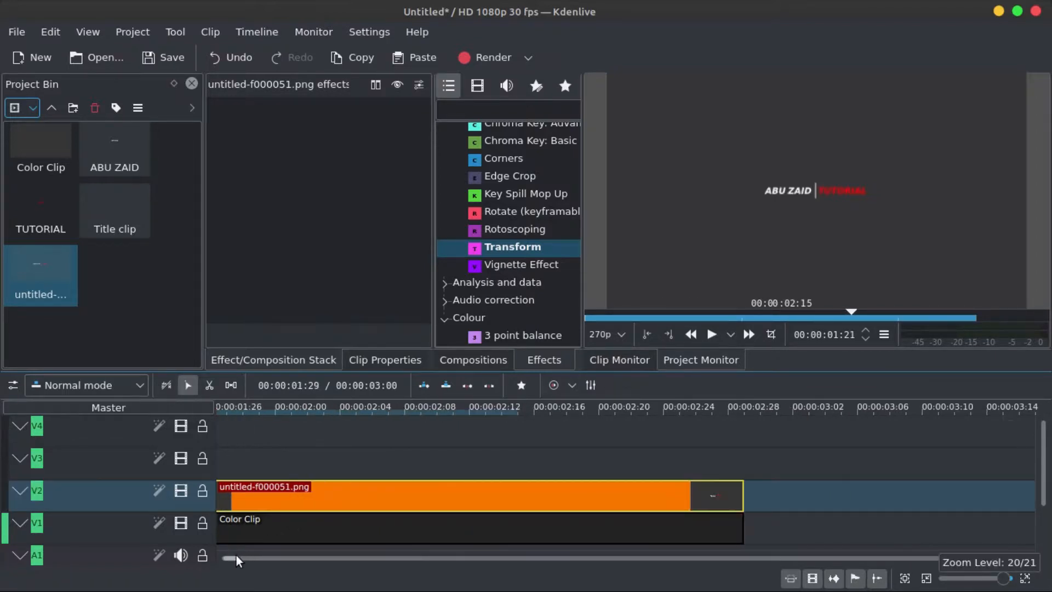
left_click_drag(233, 557, 218, 557)
scroll(449, 488, "down", 2)
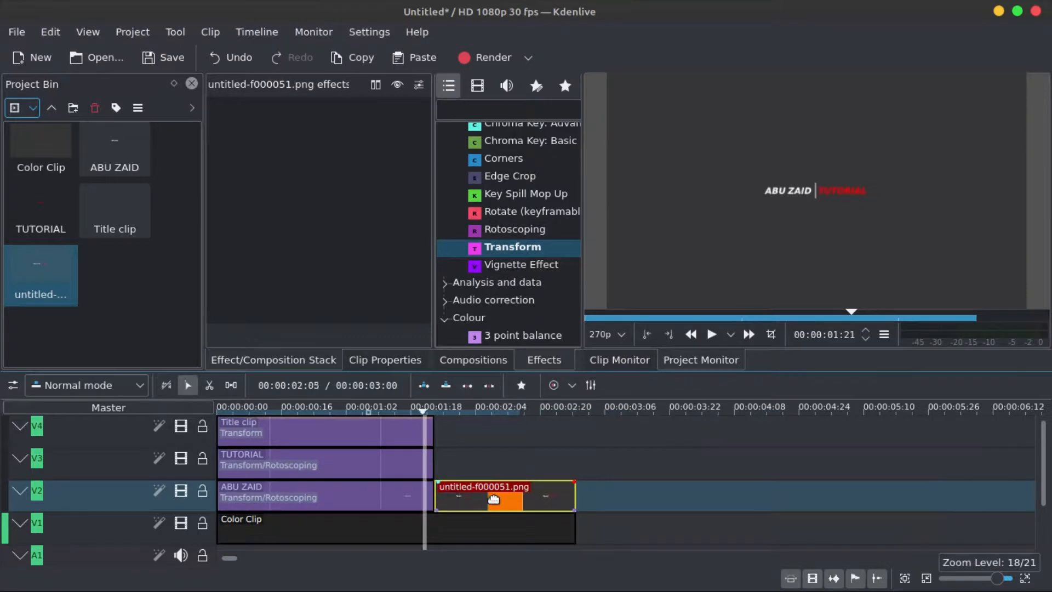
- Apply the Transform effect to the extracted frame image clip
key("space")
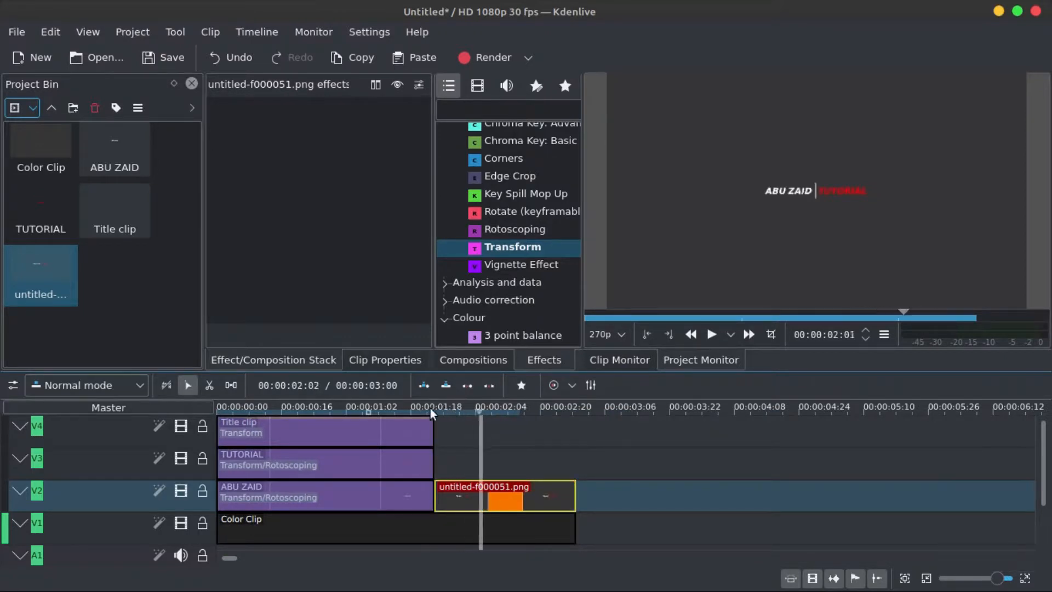
left_click(432, 413)
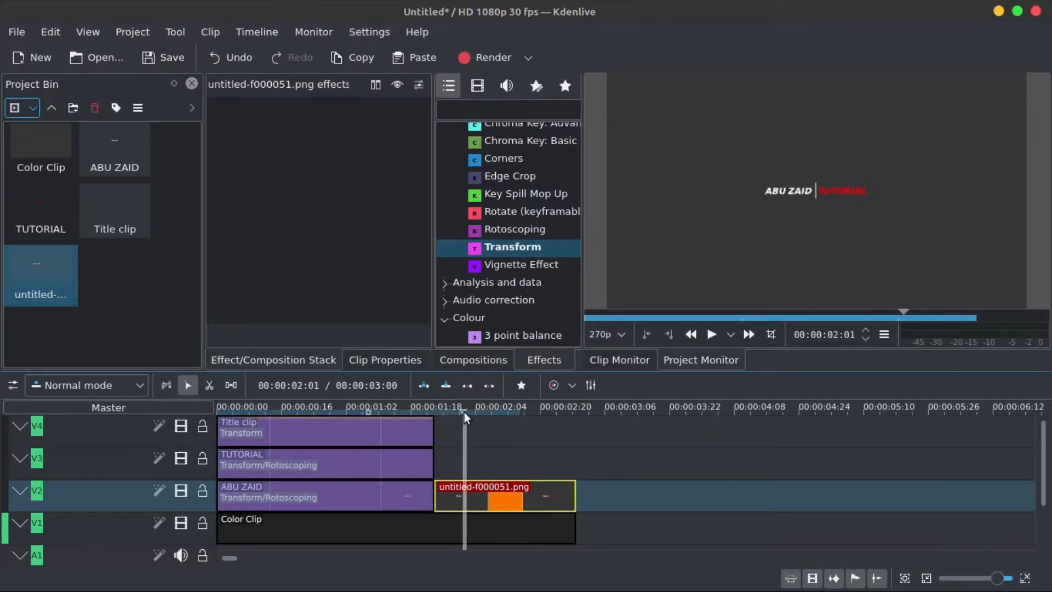
left_click(525, 251)
left_click_drag(341, 169, 341, 170)
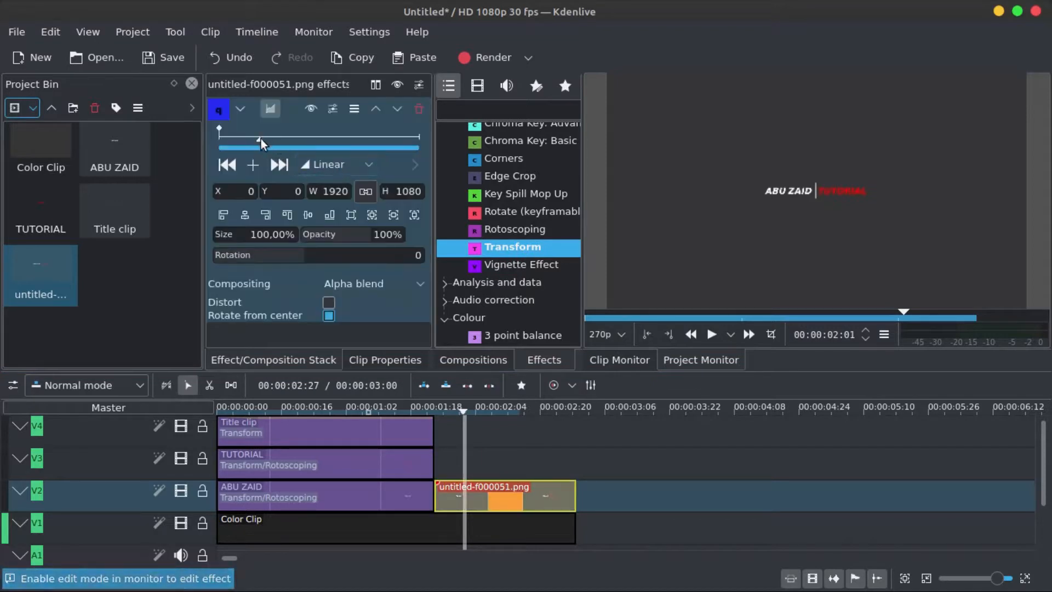
- Add two Transform keyframes a few frames into the image clip, setting the second one's size to 1%
left_click_drag(219, 138, 243, 140)
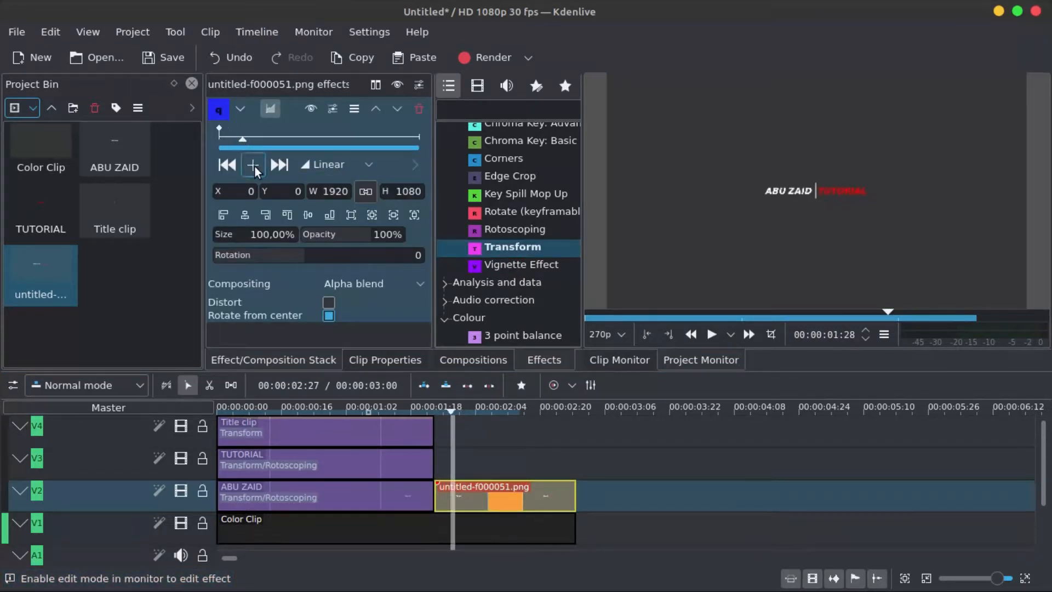
left_click(253, 164)
left_click_drag(255, 236, 291, 219)
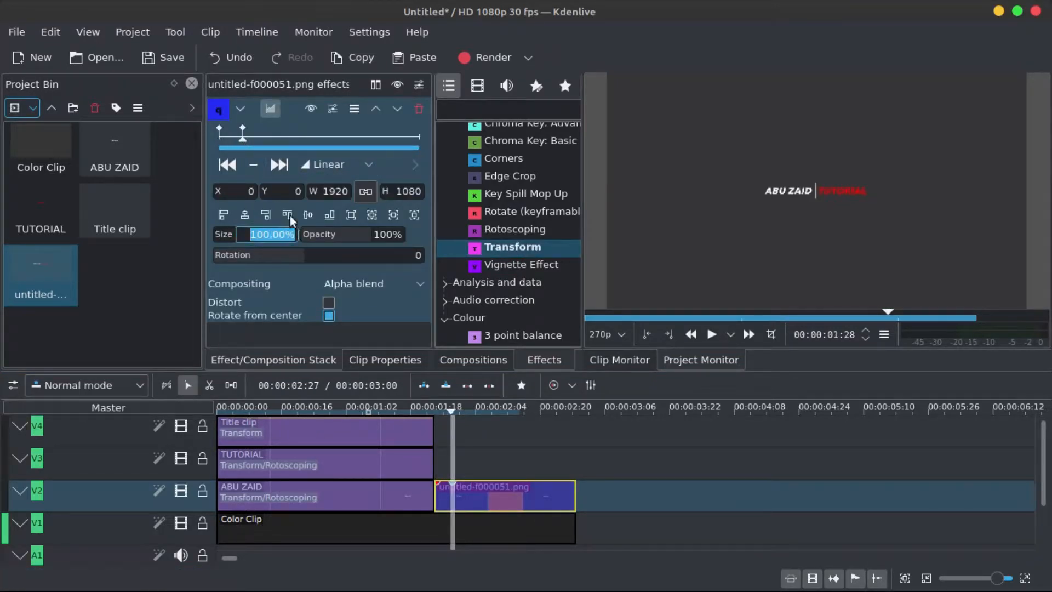
left_click_drag(242, 139, 255, 138)
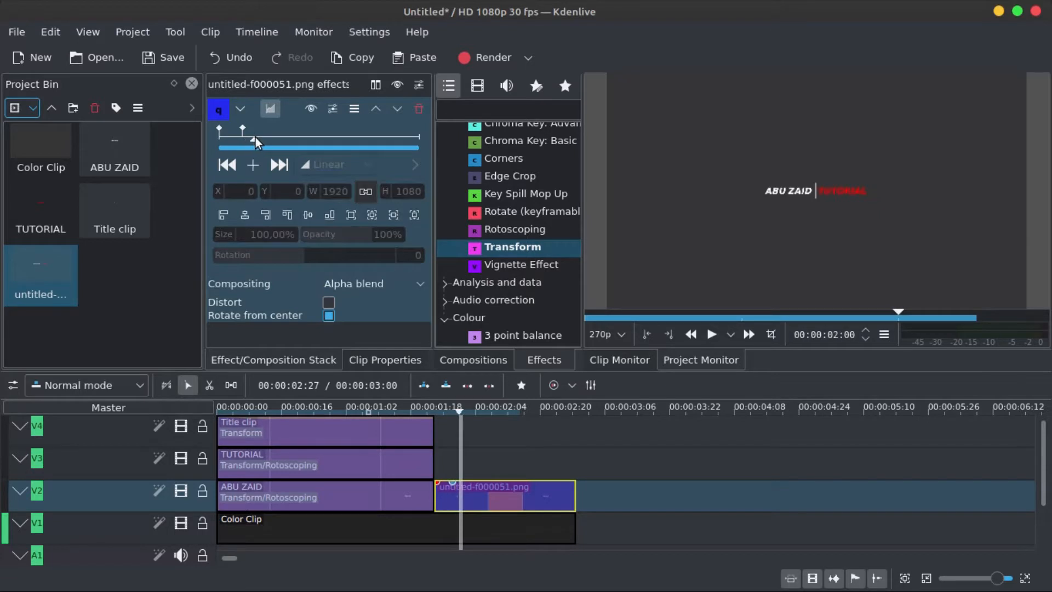
left_click(254, 167)
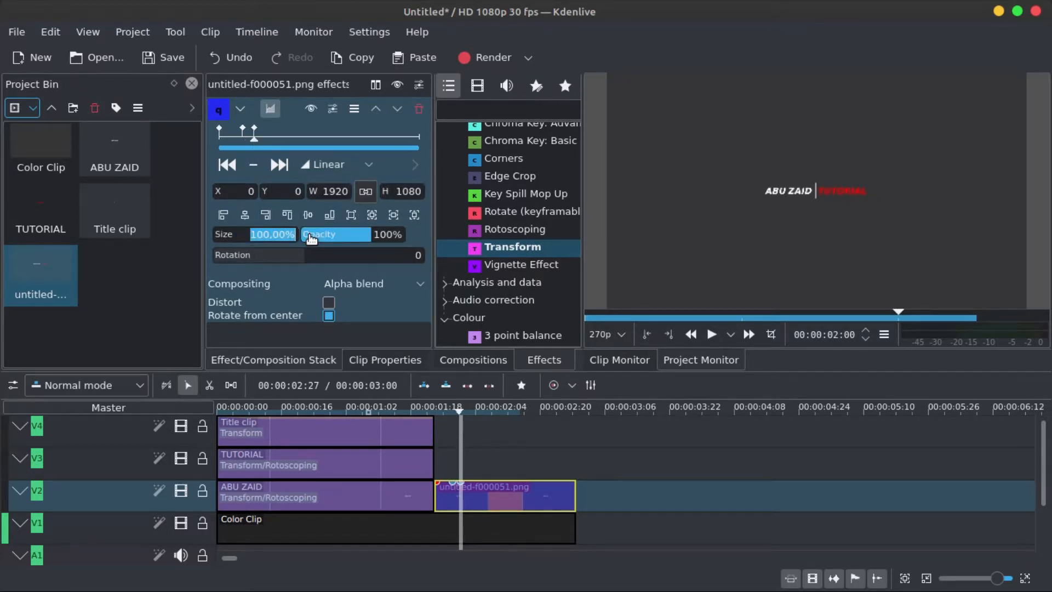
type("1")
key("Return")
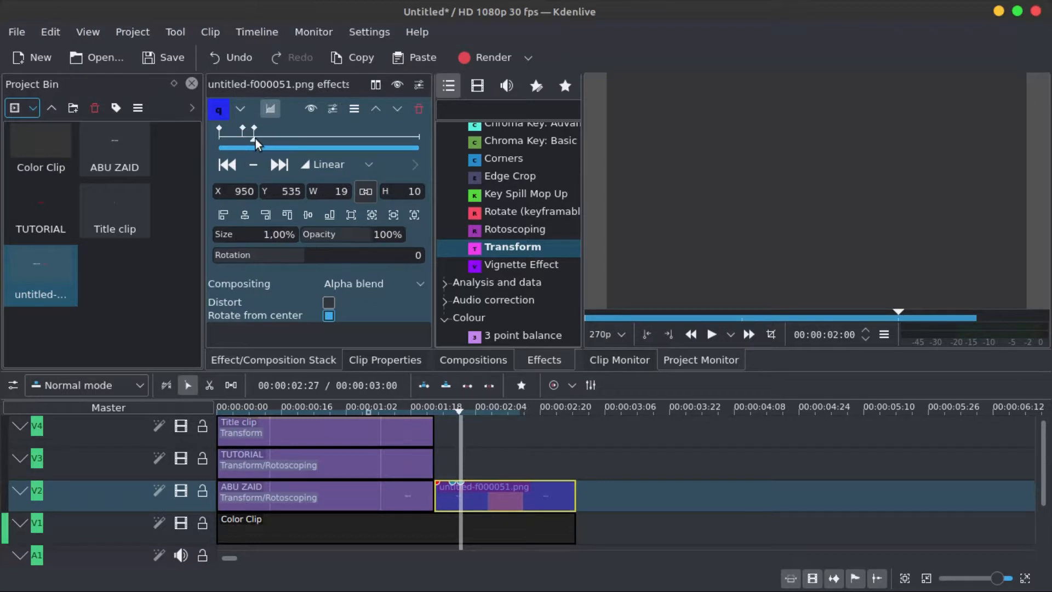
- Play the timeline from the start to preview the closing shrink animation
mouse_move(255, 140)
left_mouse_down()
mouse_move(202, 127)
mouse_move(220, 135)
left_mouse_up()
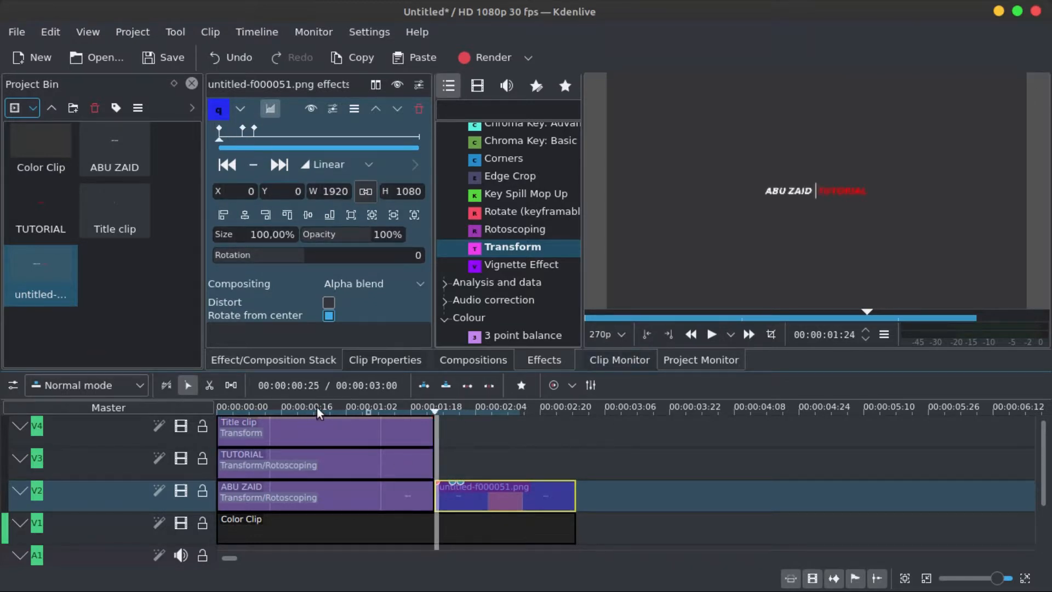
left_click_drag(320, 410, 202, 409)
left_click(715, 335)
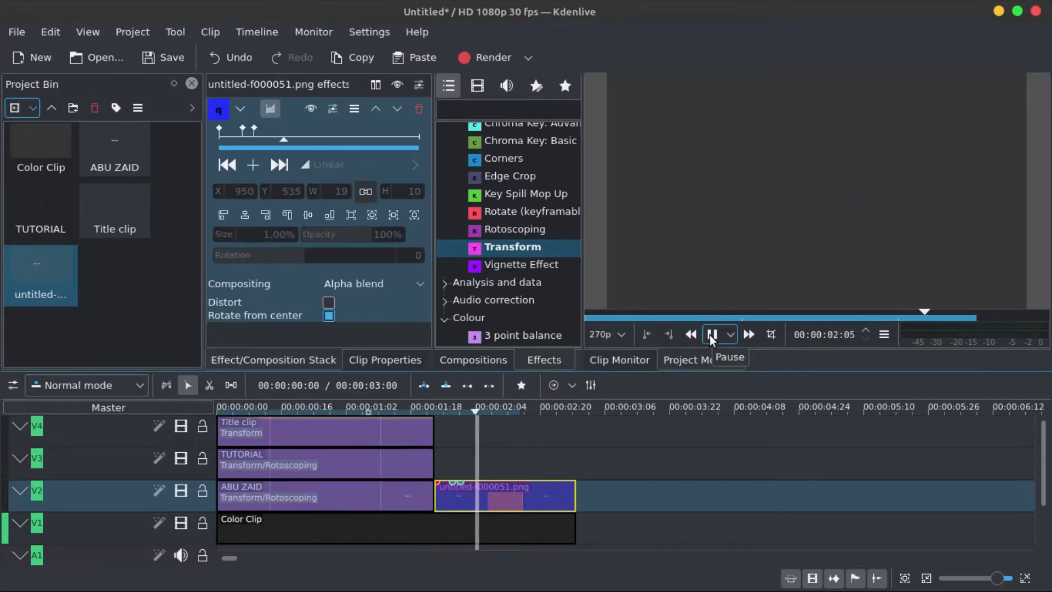
left_click(711, 336)
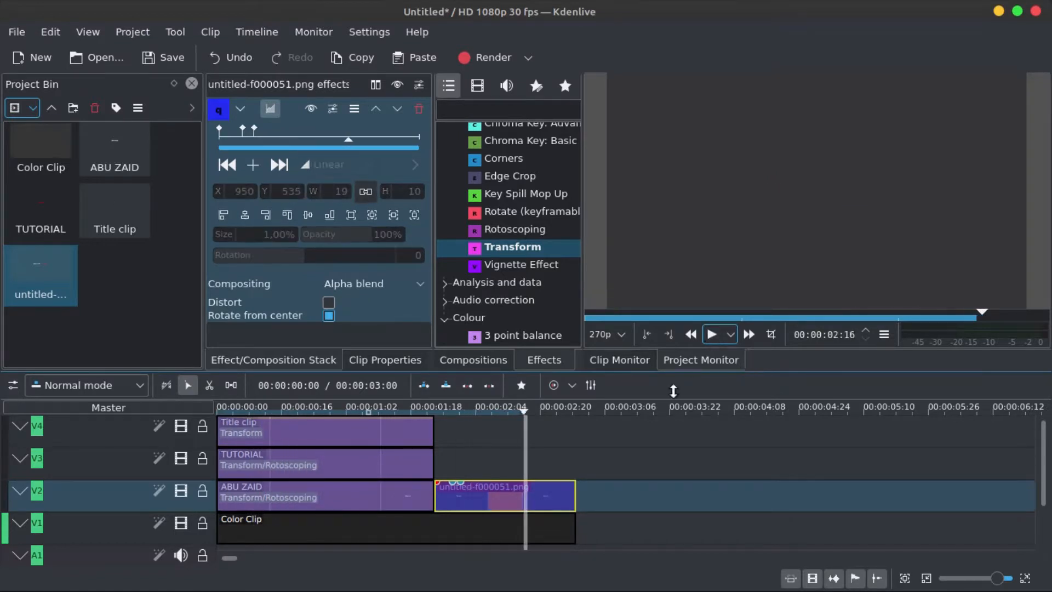
- Trim the ends of the title, TUTORIAL and ABU ZAID clips back to about 00:00:01:11
left_click(431, 431)
left_click_drag(435, 432, 405, 432)
left_click(427, 463)
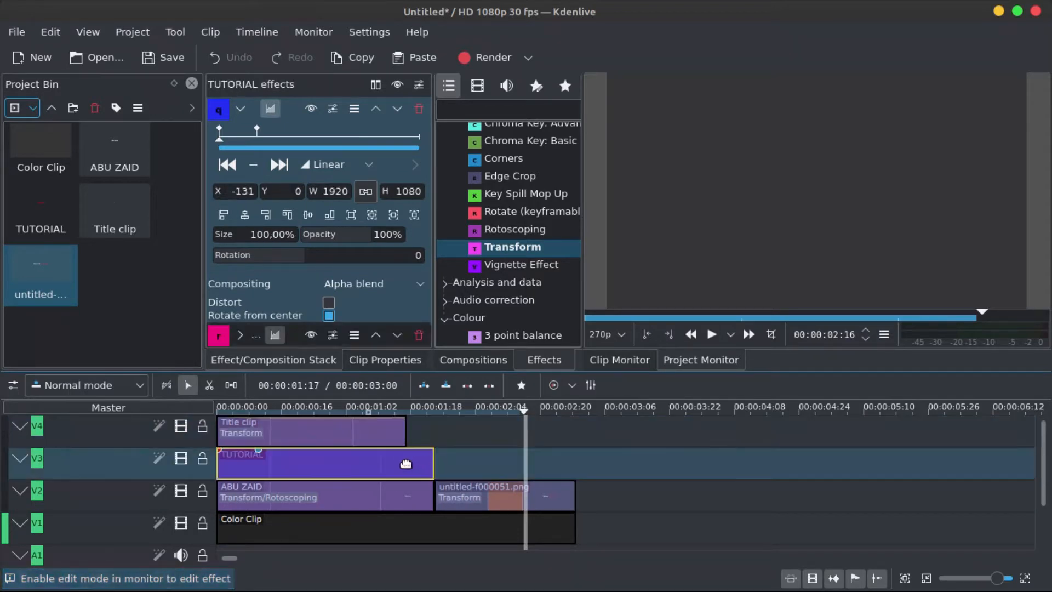
left_click(435, 464)
left_click_drag(432, 463, 418, 492)
left_click(432, 500)
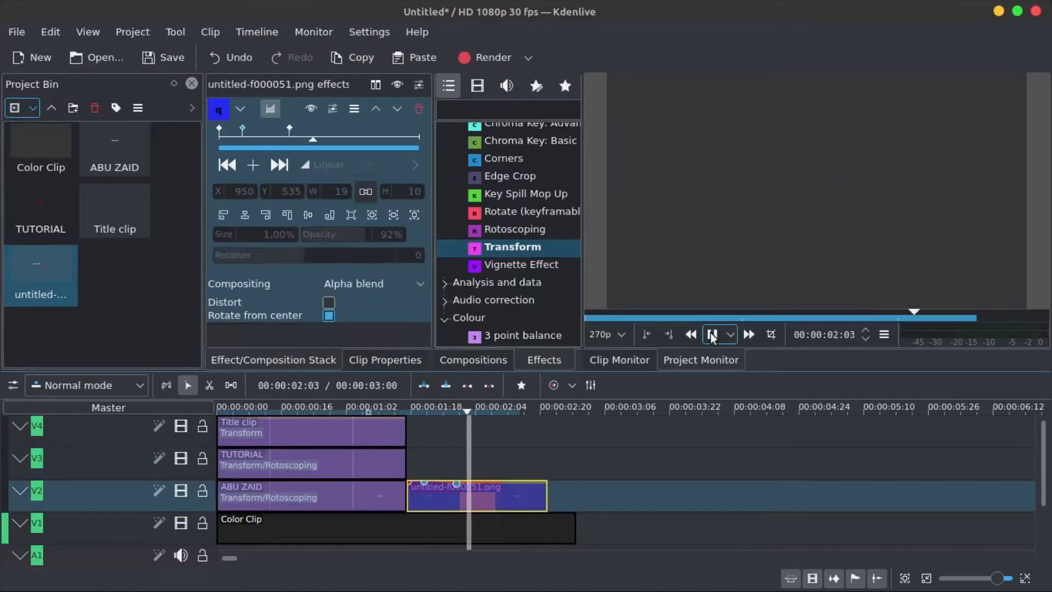
- Shorten the end of the frame image clip on V2
left_click(712, 337)
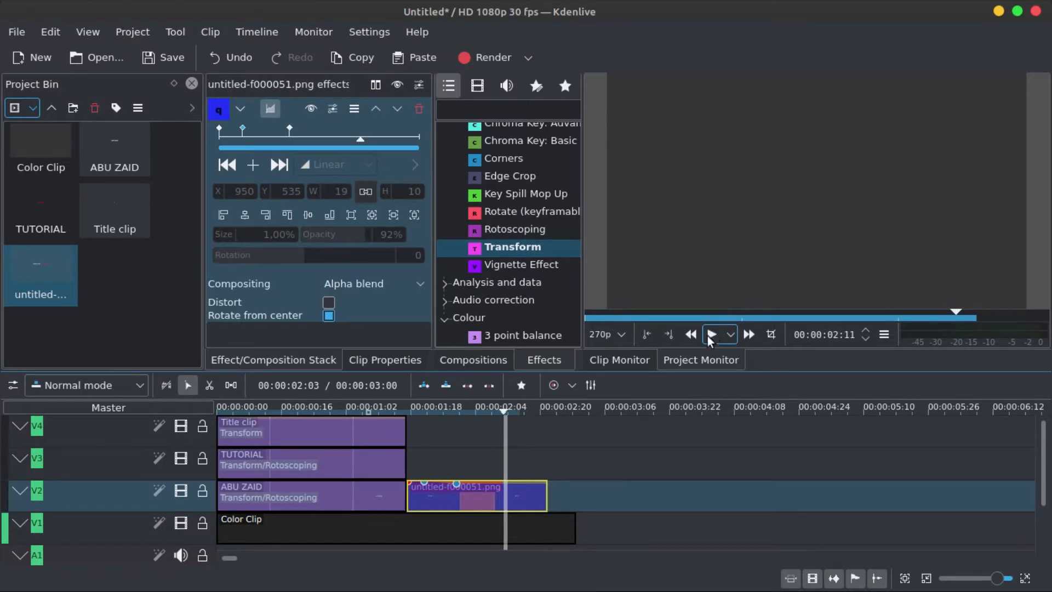
left_click_drag(546, 495, 515, 494)
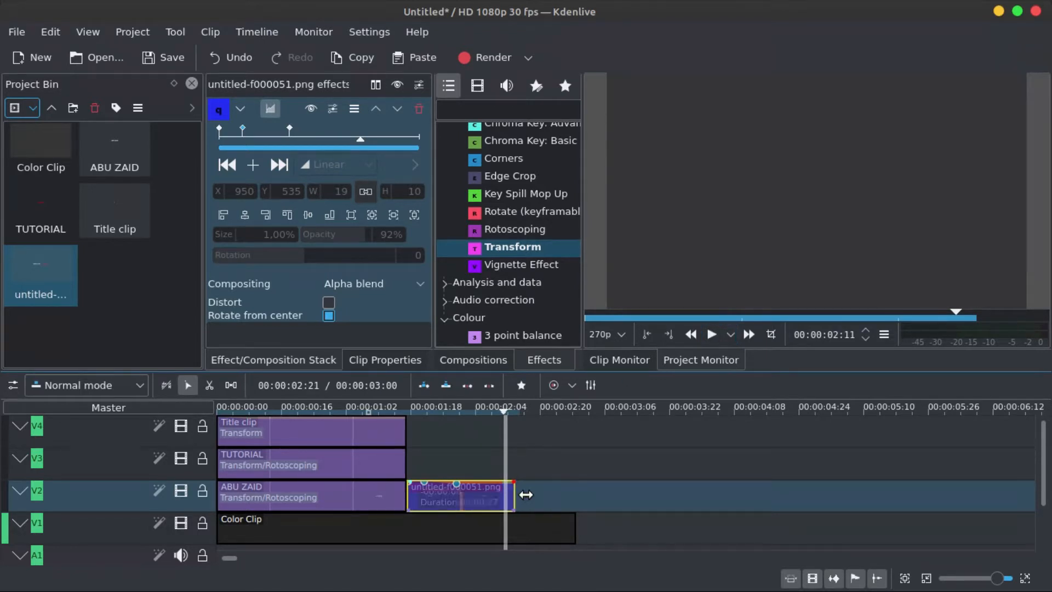
- Trim the end of the Color Clip on V1 back to line up with the end of the frame image clip
left_click(570, 531)
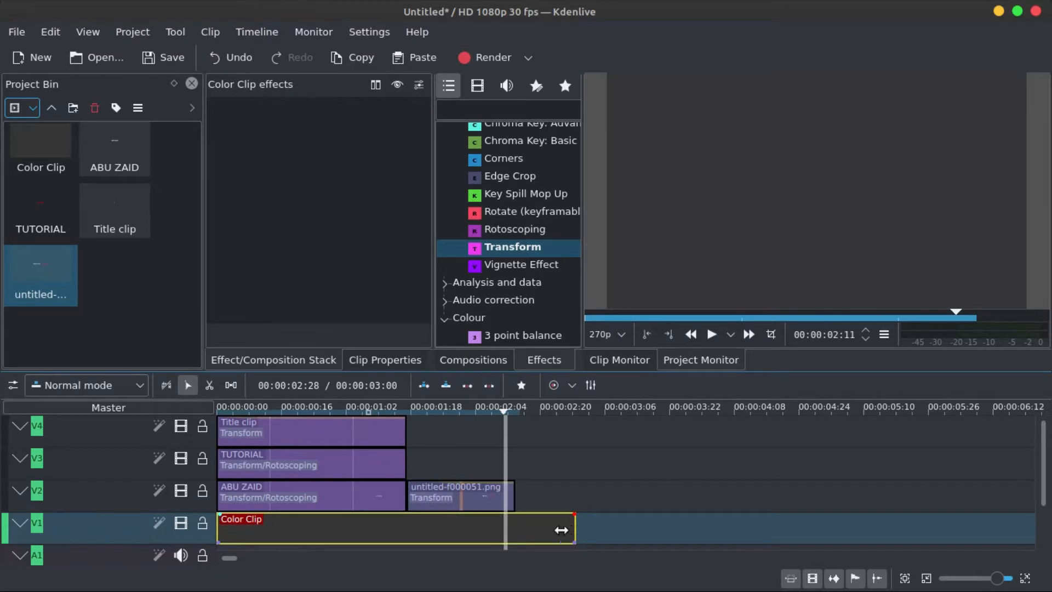
left_click_drag(561, 530, 518, 530)
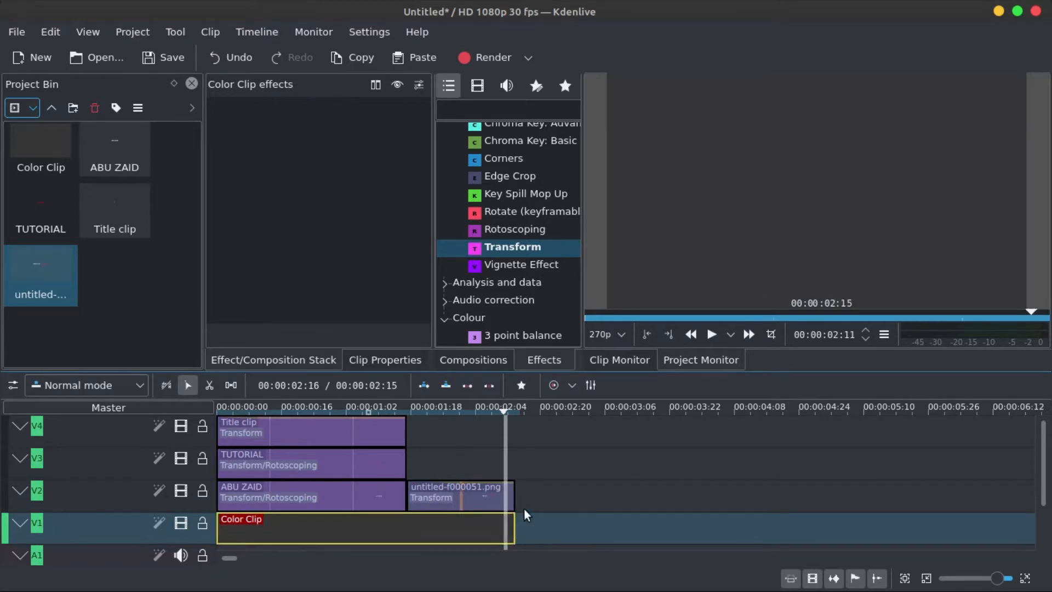
- Render the full project in WebM format, naming the output file LOGO INTRO.webm
left_click(491, 58)
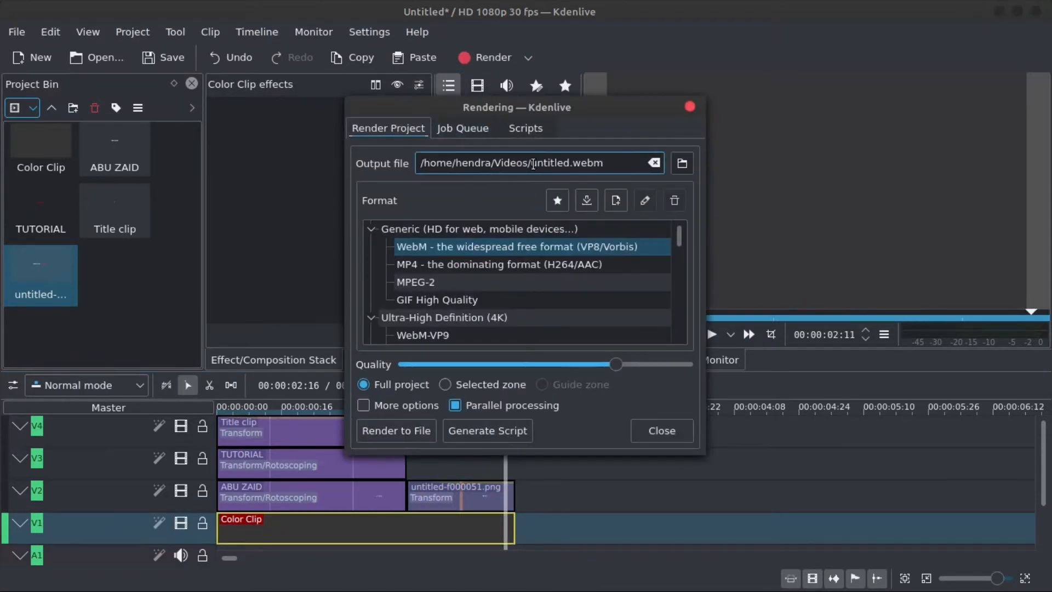
left_click_drag(538, 163, 563, 162)
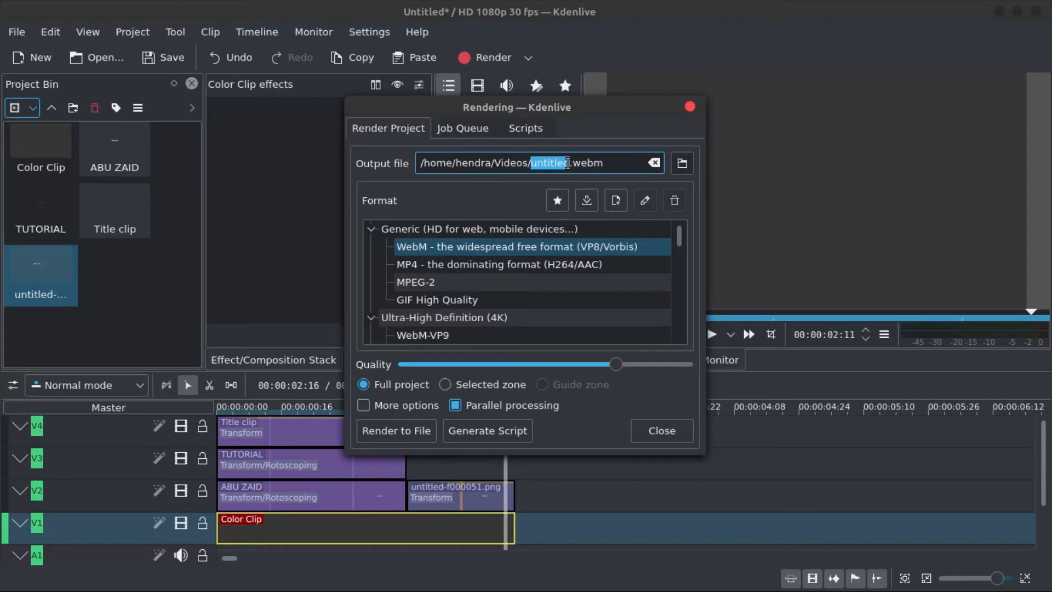
type("LOG")
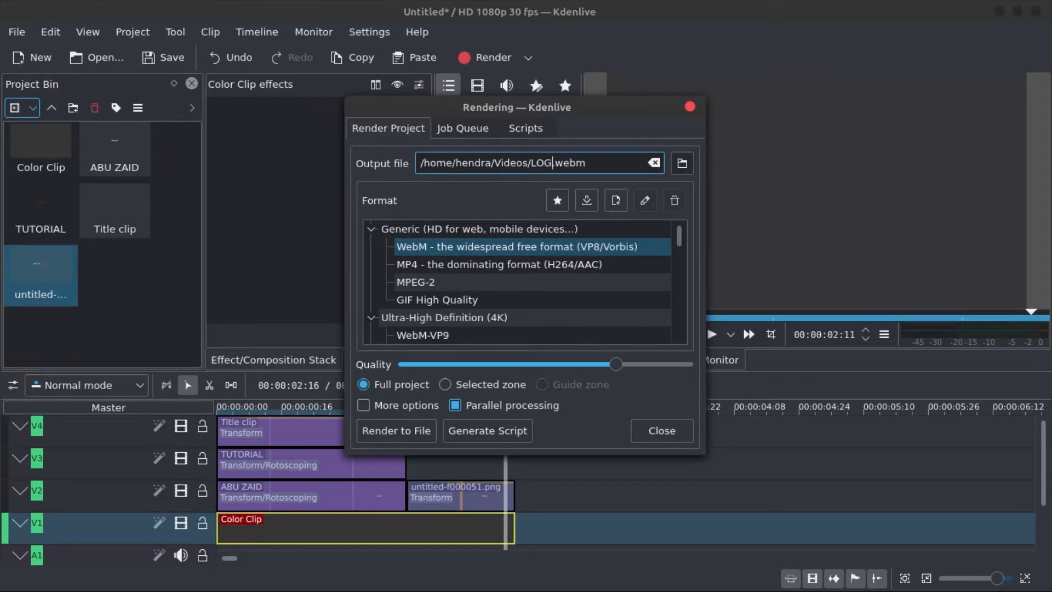
type("O INRO")
key("BackSpace")
key("BackSpace")
key("BackSpace")
type("NTRO")
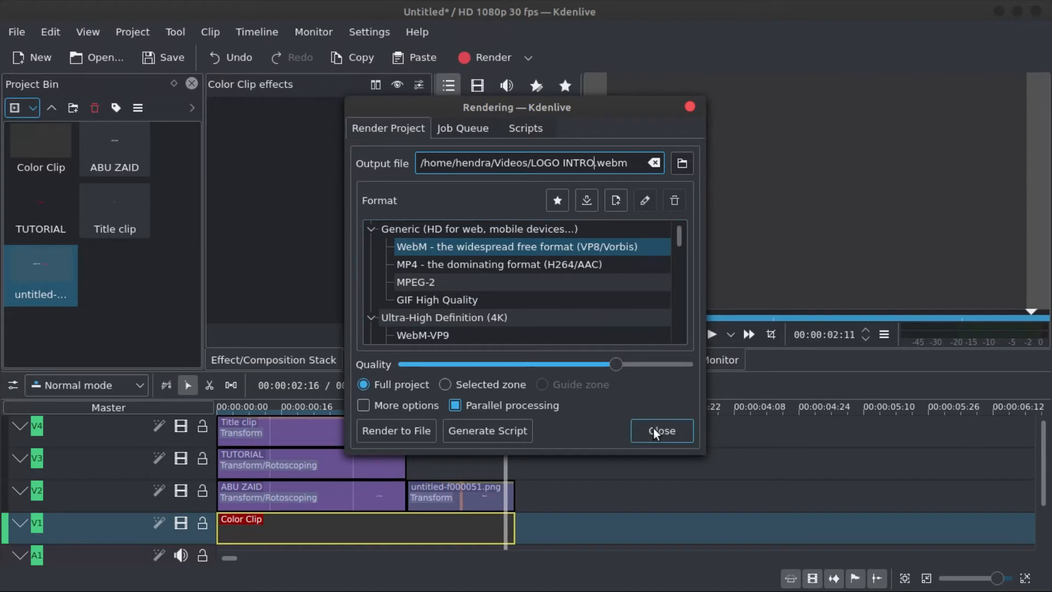
left_click(417, 430)
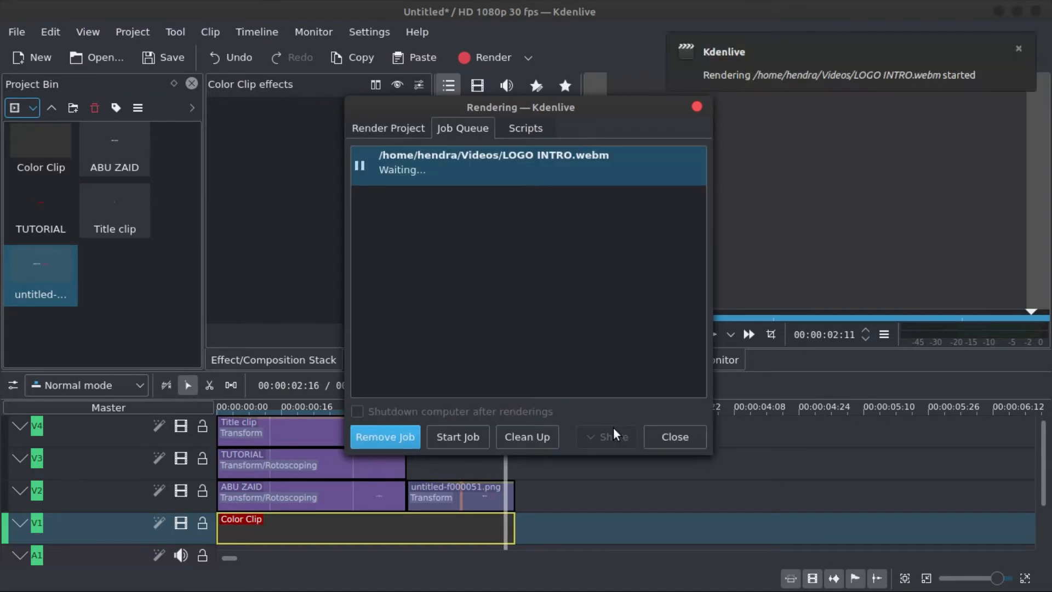